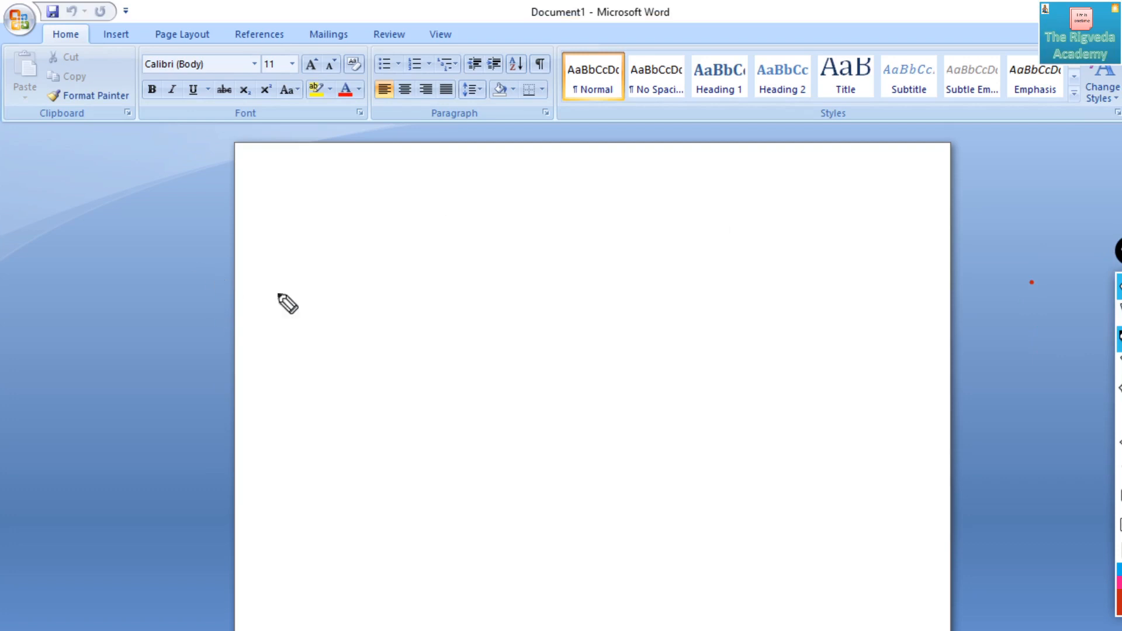
# - Handwrite "MS Word 2013" in red pen across the upper part of the blank page
pyautogui.moveTo(319, 251)
pyautogui.mouseDown()
pyautogui.moveTo(316, 288)
pyautogui.moveTo(364, 254)
pyautogui.moveTo(369, 280)
pyautogui.mouseUp()
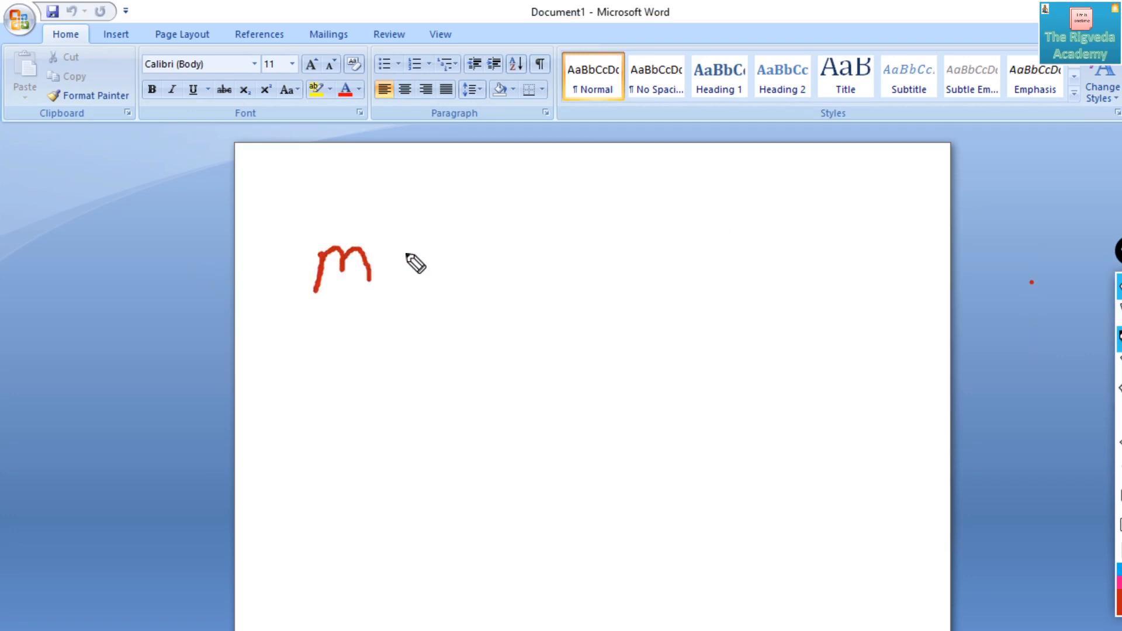
pyautogui.moveTo(419, 242); pyautogui.dragTo(394, 270)
pyautogui.moveTo(488, 239)
pyautogui.mouseDown()
pyautogui.moveTo(504, 251)
pyautogui.moveTo(551, 239)
pyautogui.mouseUp()
pyautogui.moveTo(576, 257)
pyautogui.mouseDown()
pyautogui.moveTo(602, 239)
pyautogui.moveTo(605, 257)
pyautogui.moveTo(696, 237)
pyautogui.moveTo(714, 248)
pyautogui.mouseUp()
pyautogui.moveTo(729, 226); pyautogui.dragTo(777, 237)
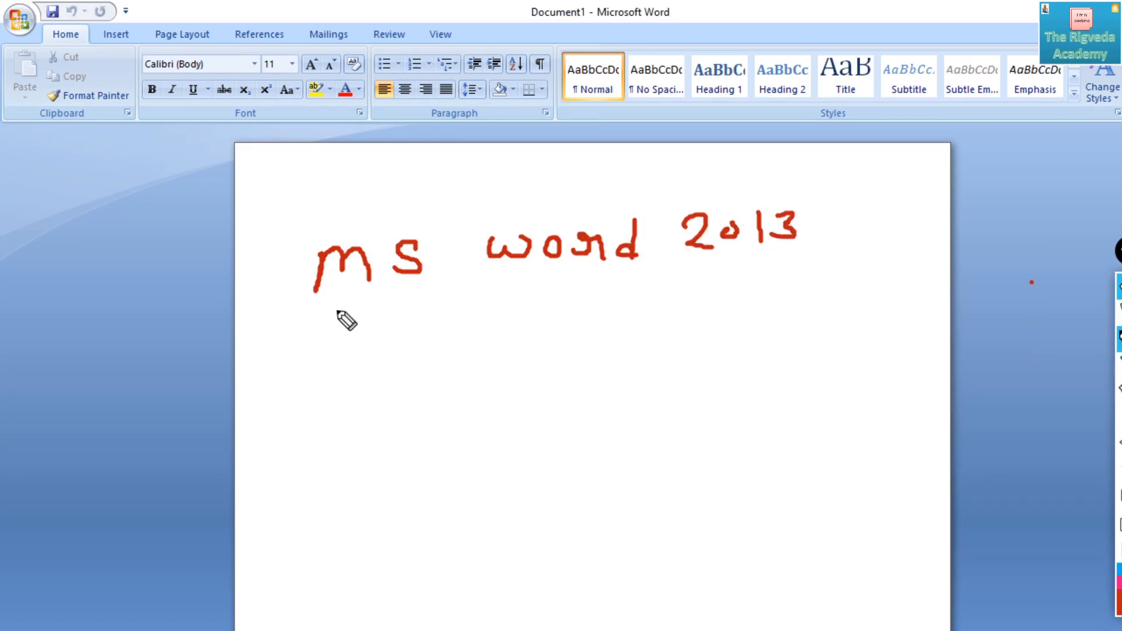
# - Handwrite "Microsoft" below the title and draw arrows towards it from the letters M and S
pyautogui.moveTo(348, 292)
pyautogui.mouseDown()
pyautogui.moveTo(358, 327)
pyautogui.moveTo(377, 334)
pyautogui.mouseUp()
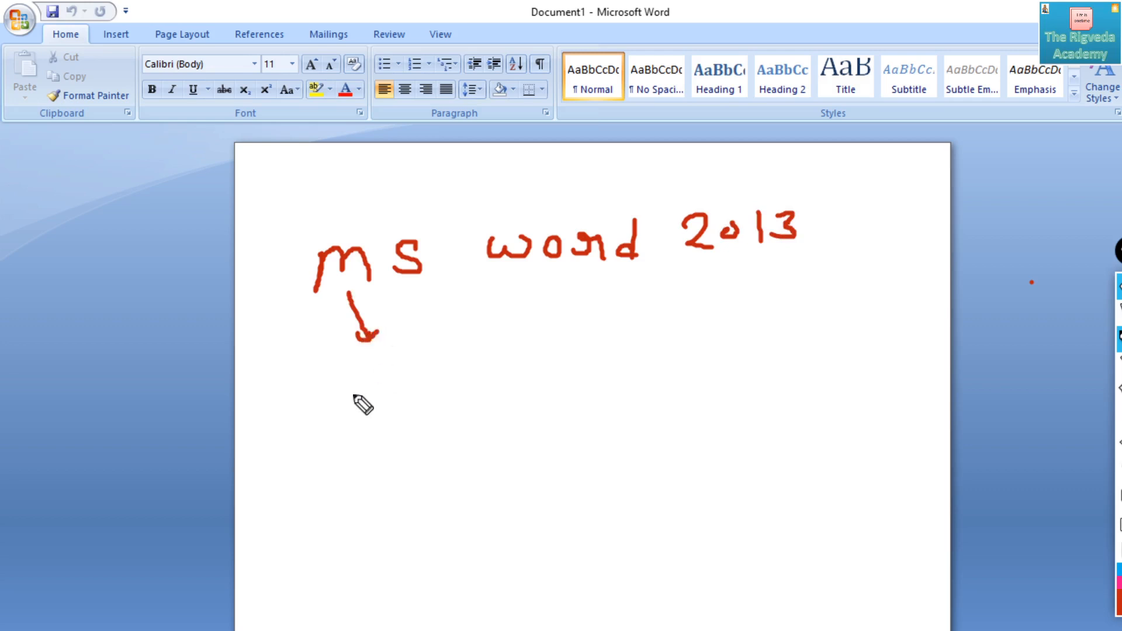
pyautogui.moveTo(348, 422)
pyautogui.mouseDown()
pyautogui.moveTo(348, 435)
pyautogui.moveTo(387, 442)
pyautogui.moveTo(495, 418)
pyautogui.moveTo(511, 428)
pyautogui.moveTo(582, 401)
pyautogui.mouseUp()
pyautogui.click(391, 413)
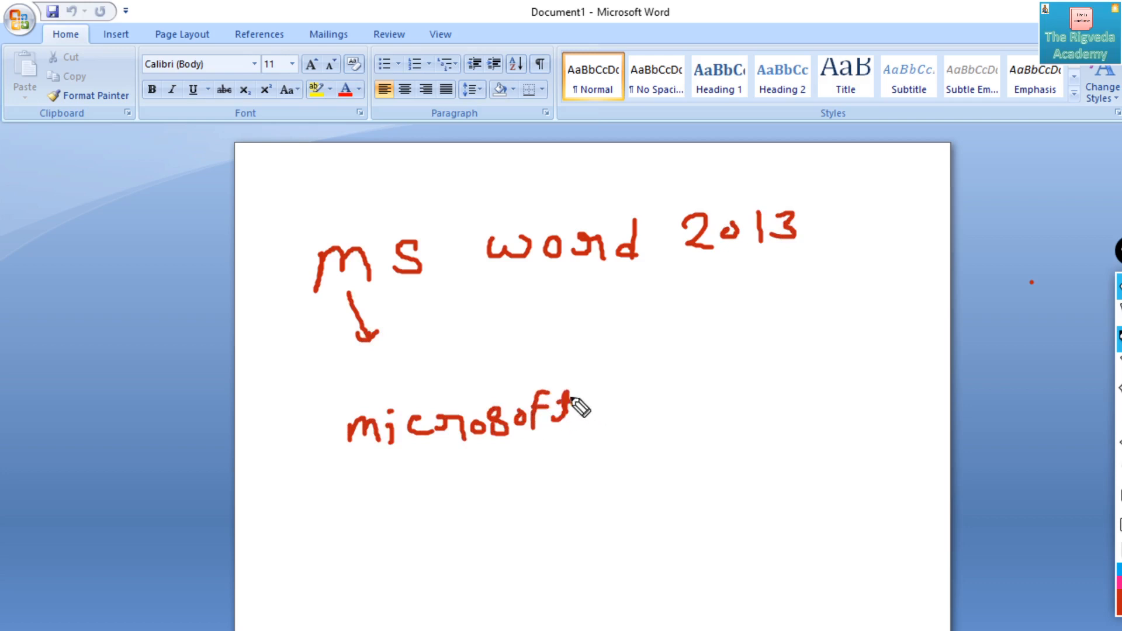
pyautogui.click(430, 286)
pyautogui.moveTo(424, 283); pyautogui.dragTo(475, 374)
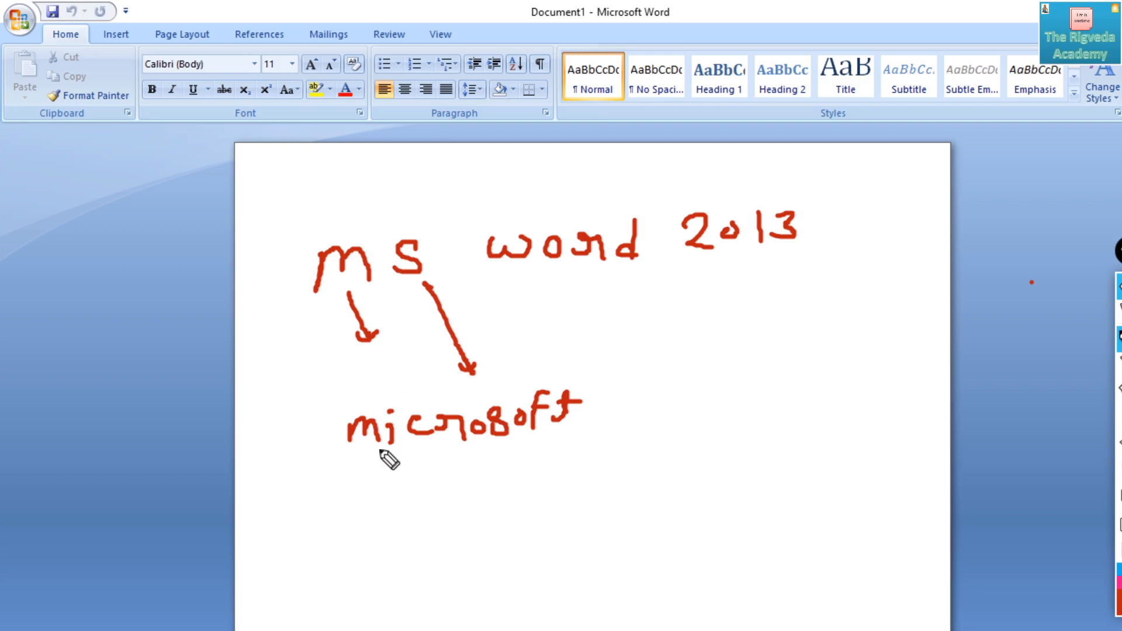
# - Underline the handwritten words "Microsoft", "Word" and "2013", and clear all pen annotations from the screen
pyautogui.moveTo(351, 459)
pyautogui.mouseDown()
pyautogui.moveTo(496, 468)
pyautogui.moveTo(601, 445)
pyautogui.mouseUp()
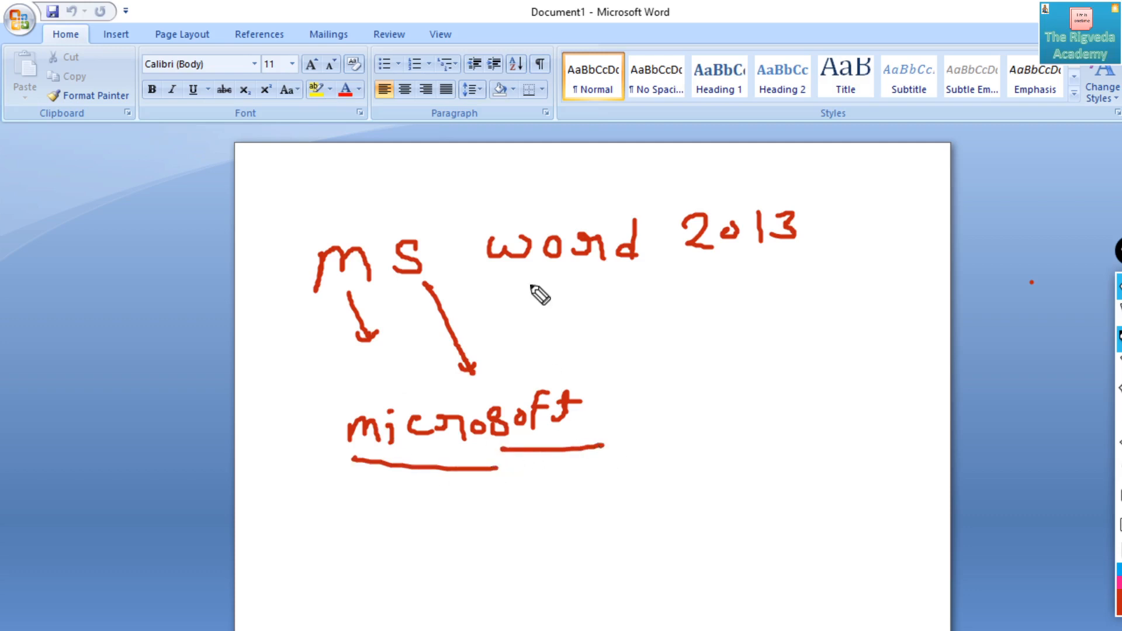
pyautogui.moveTo(511, 279); pyautogui.dragTo(640, 286)
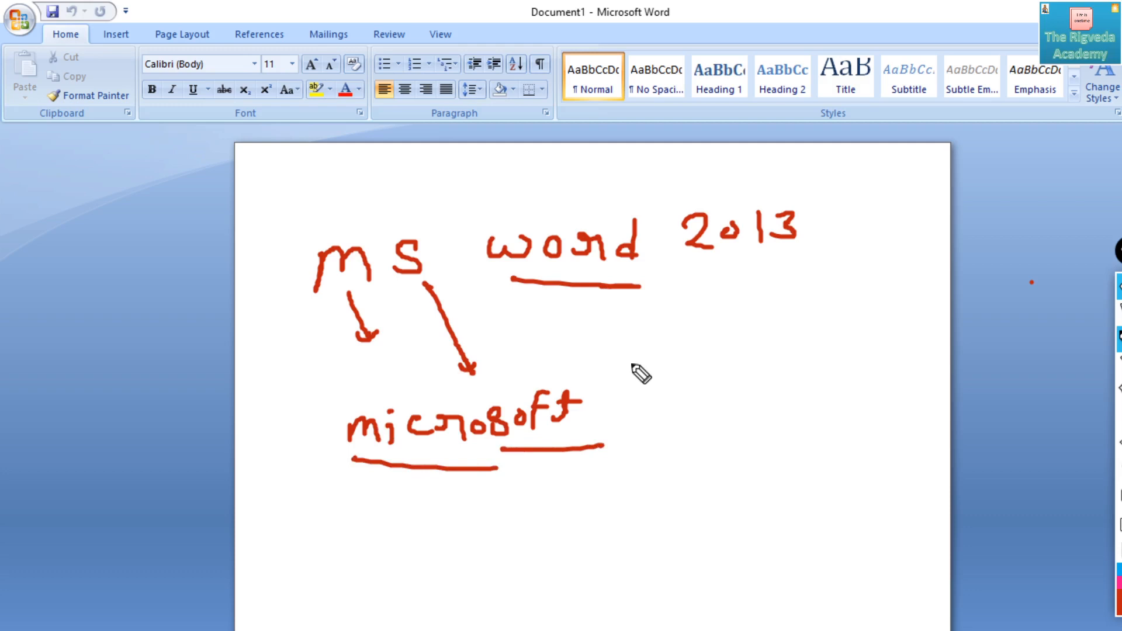
pyautogui.moveTo(702, 270); pyautogui.dragTo(793, 269)
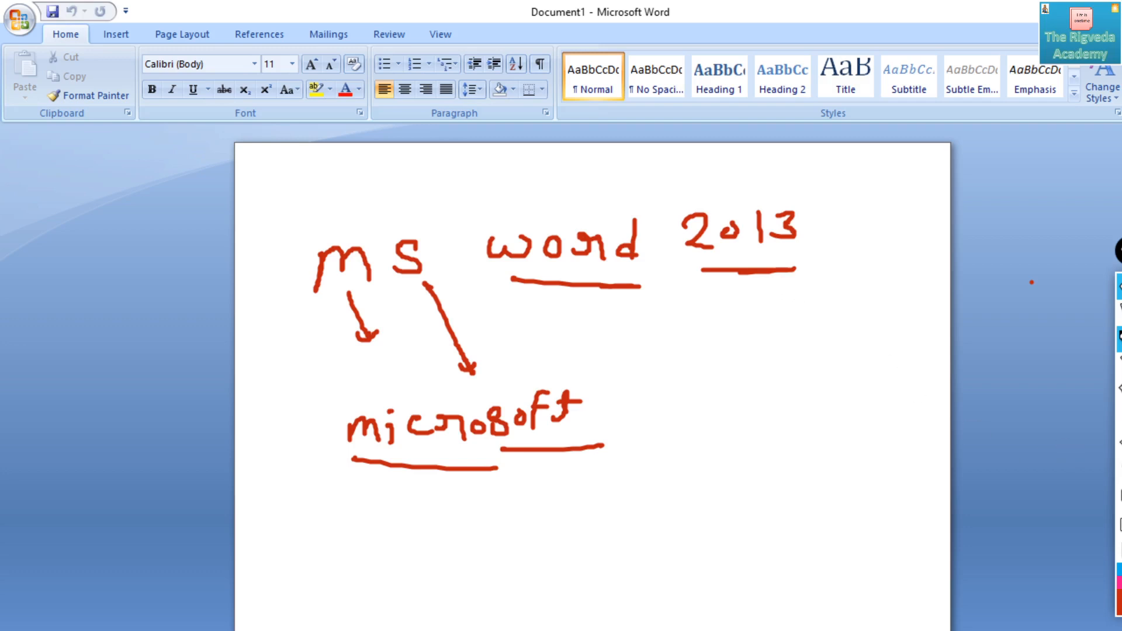
pyautogui.click(1119, 469)
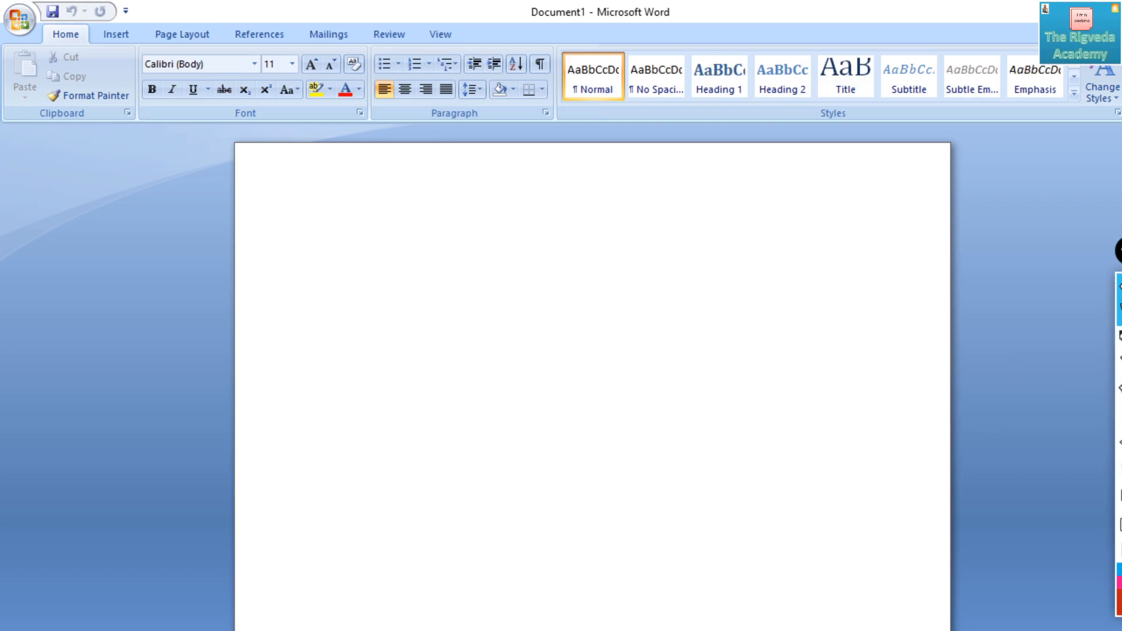
# - Launch Microsoft Office Word 2007 through a Windows search for "micro" and move its window higher on the desktop
pyautogui.click(1083, 10)
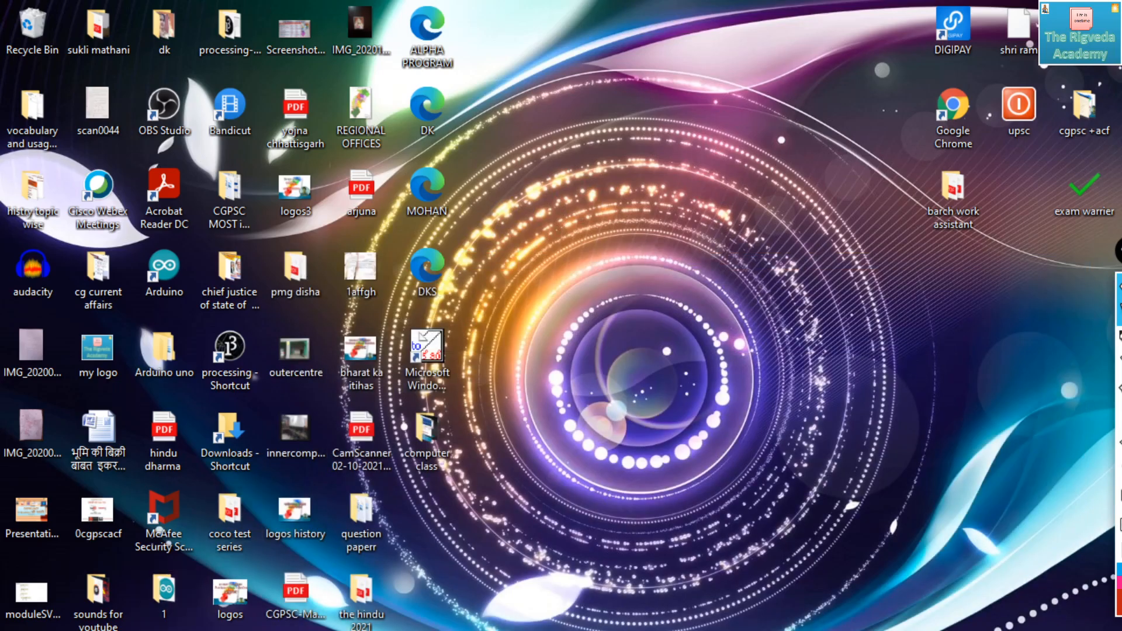
pyautogui.press('super')
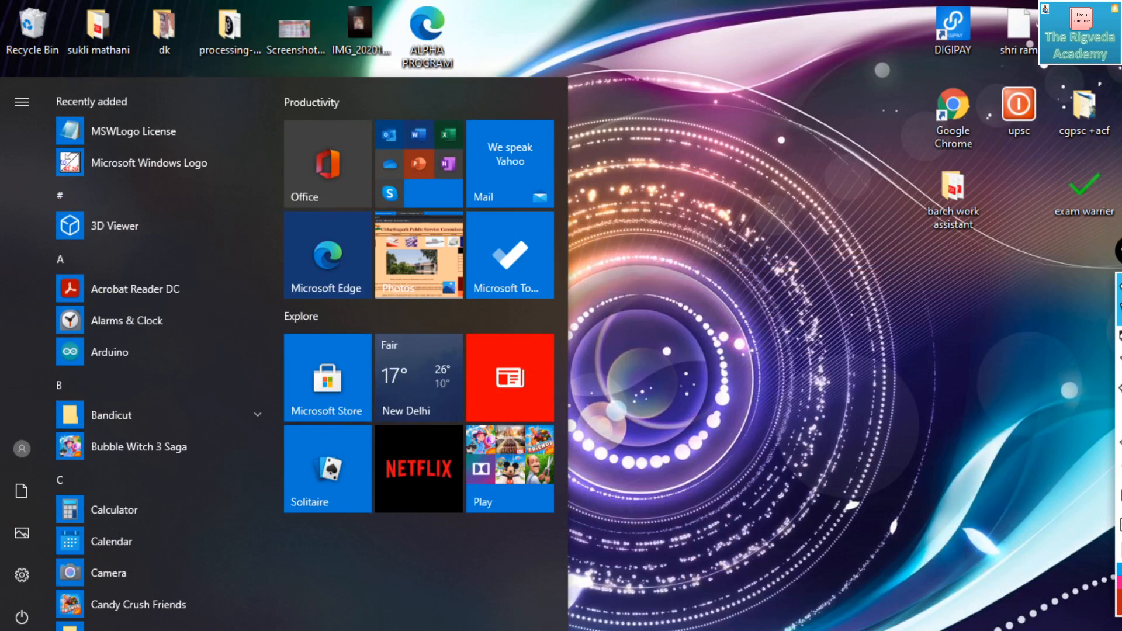
pyautogui.press('super+s')
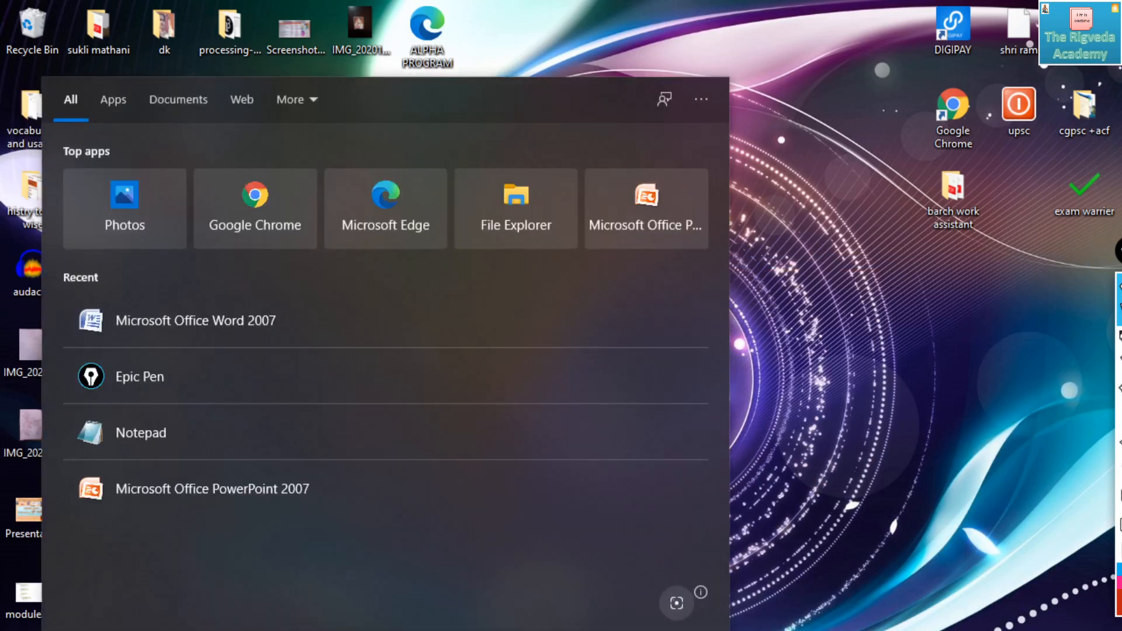
pyautogui.write('m')
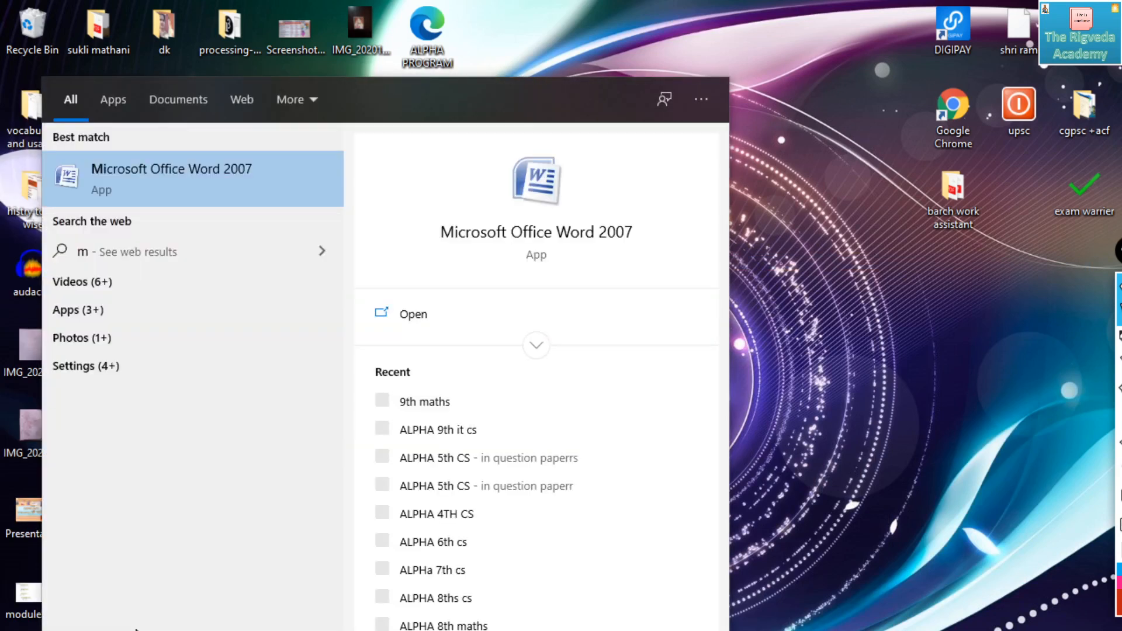
pyautogui.write('icro')
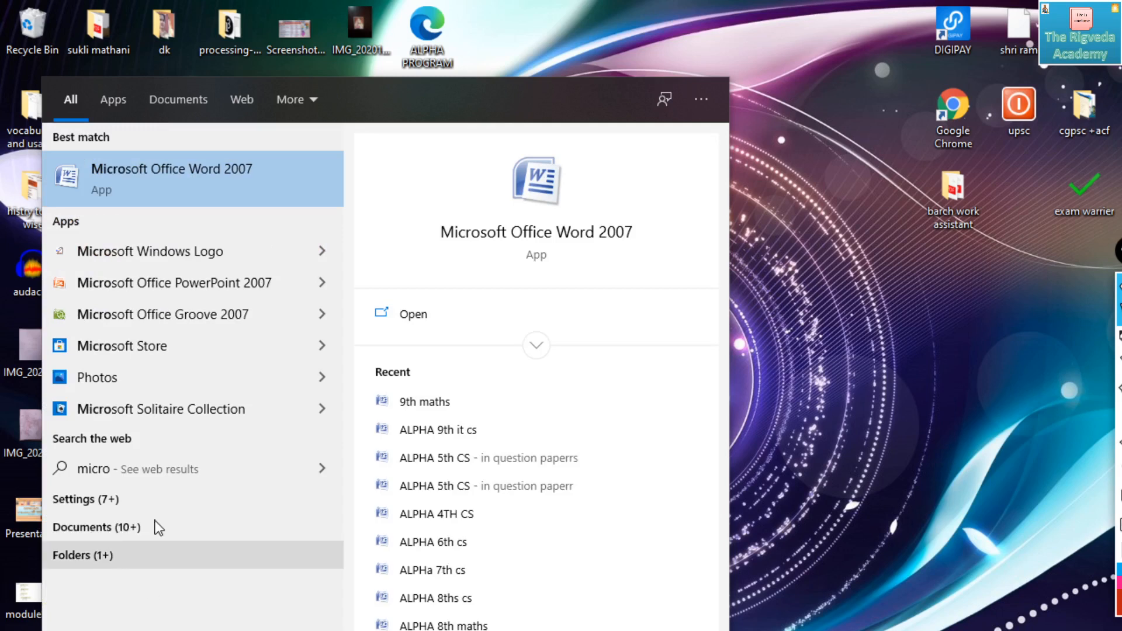
pyautogui.click(174, 175)
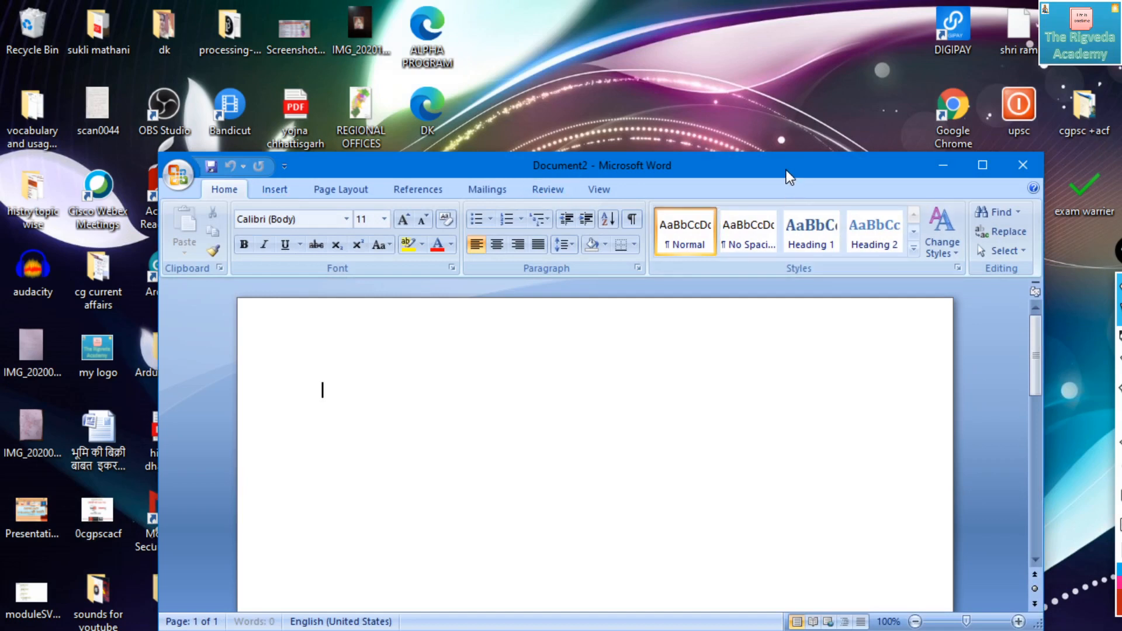
pyautogui.moveTo(787, 166); pyautogui.dragTo(753, 82)
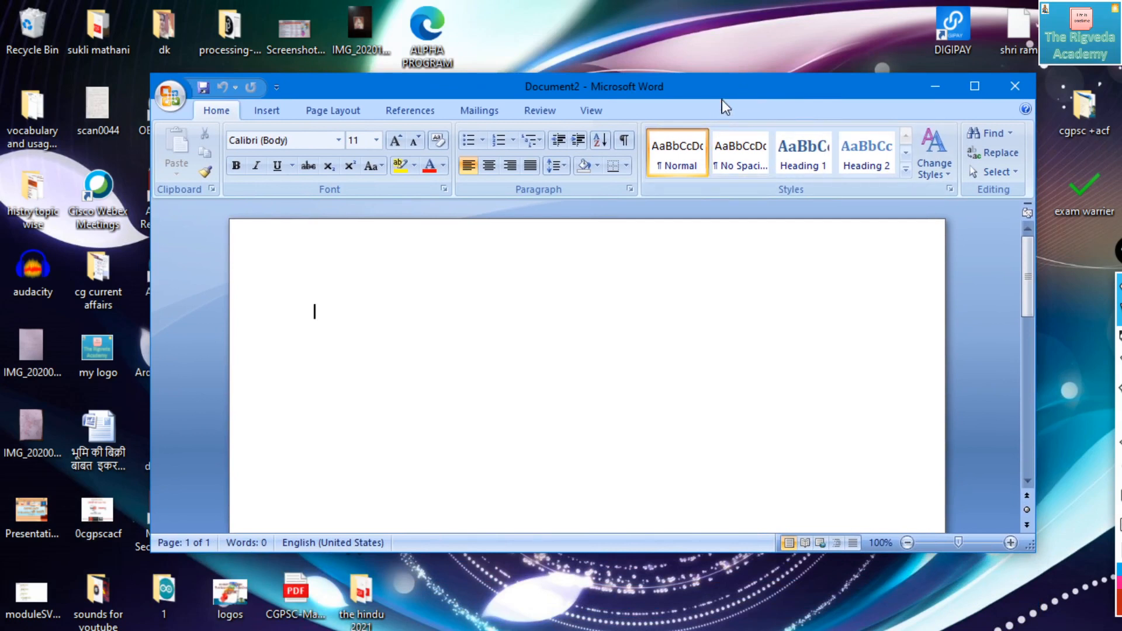
pyautogui.moveTo(725, 89)
pyautogui.mouseDown()
pyautogui.moveTo(752, 65)
pyautogui.moveTo(729, 92)
pyautogui.mouseUp()
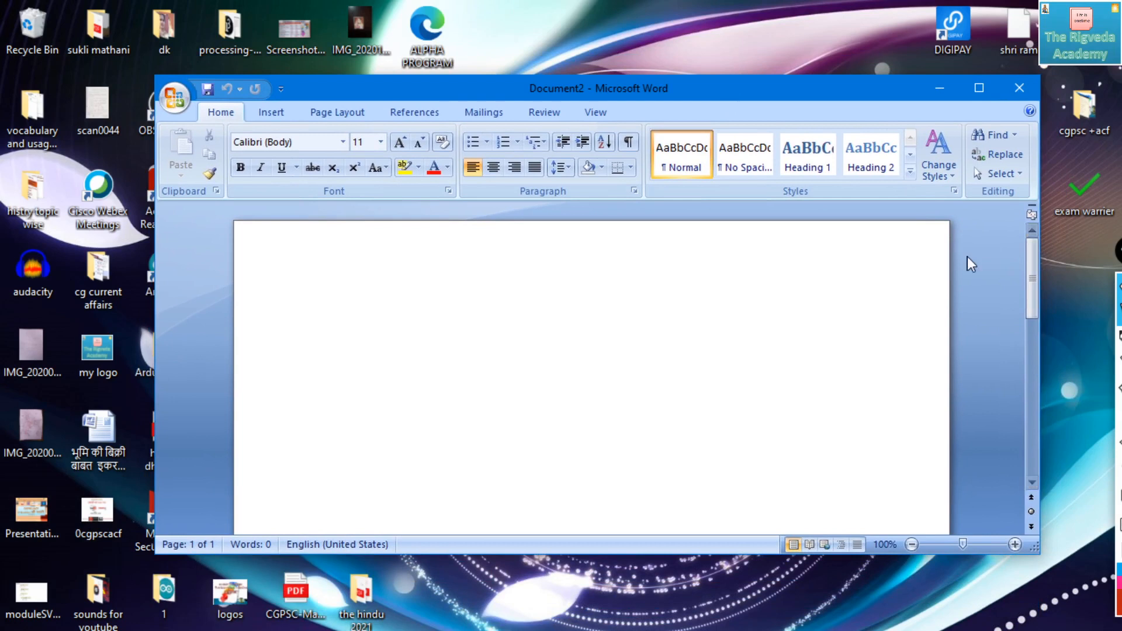
# - Handwrite "2007 → 2013" in red pen on the page, underline 2013, and clear the annotations
pyautogui.click(1117, 342)
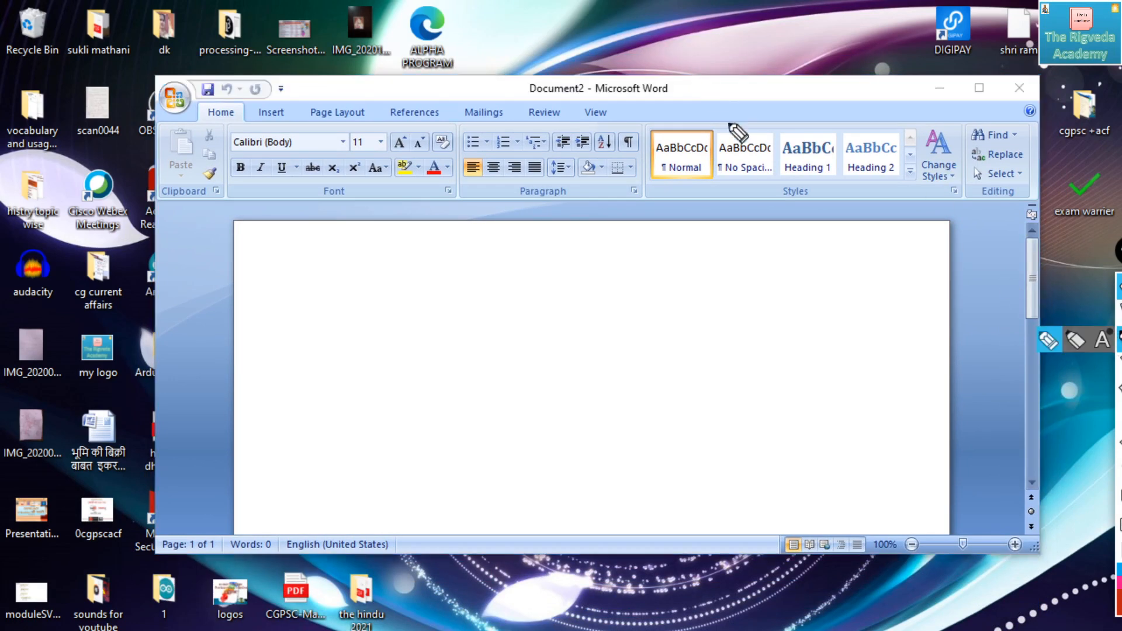
pyautogui.moveTo(471, 310)
pyautogui.mouseDown()
pyautogui.moveTo(501, 344)
pyautogui.moveTo(506, 328)
pyautogui.moveTo(551, 321)
pyautogui.moveTo(547, 311)
pyautogui.mouseUp()
pyautogui.moveTo(561, 307)
pyautogui.mouseDown()
pyautogui.moveTo(570, 335)
pyautogui.moveTo(731, 322)
pyautogui.mouseUp()
pyautogui.moveTo(748, 311); pyautogui.dragTo(749, 310)
pyautogui.moveTo(765, 304)
pyautogui.mouseDown()
pyautogui.moveTo(767, 338)
pyautogui.moveTo(786, 340)
pyautogui.mouseUp()
pyautogui.moveTo(712, 337); pyautogui.dragTo(790, 338)
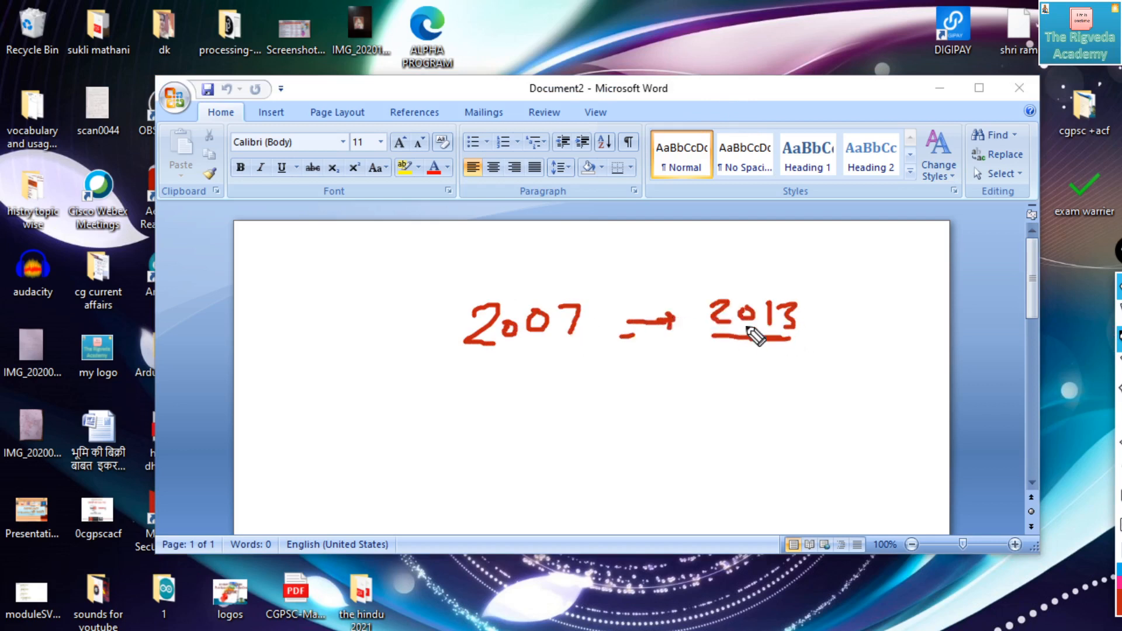
pyautogui.hotkey('ctrl', 'shift', '7')
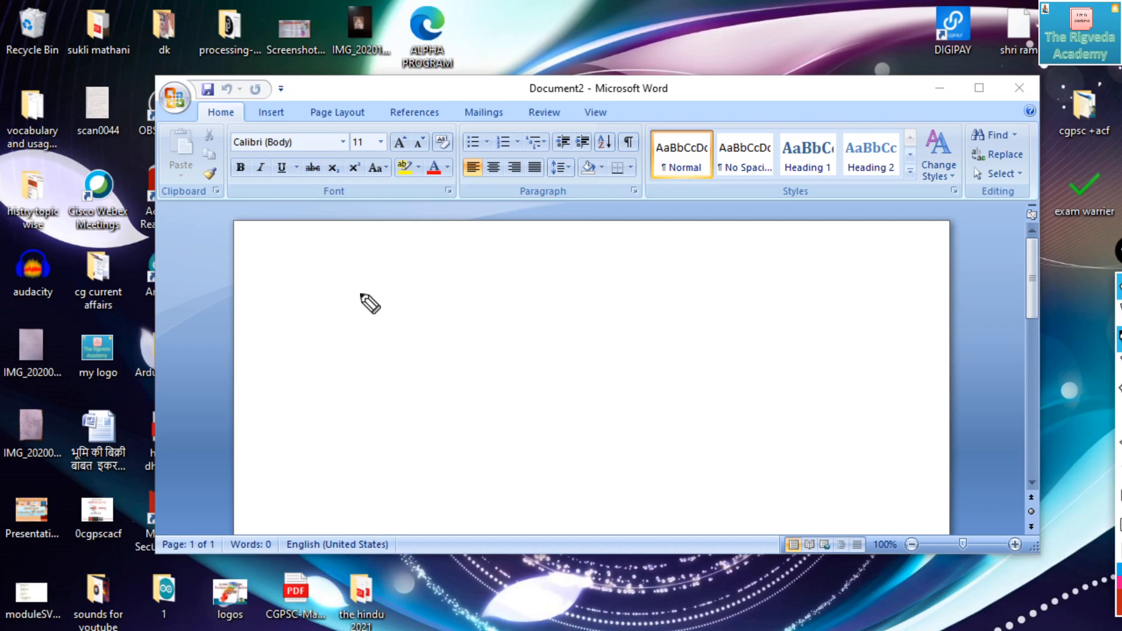
# - Handwrite the heading "Page orientation" in red pen near the page's upper edge and underline both words
pyautogui.moveTo(371, 294)
pyautogui.mouseDown()
pyautogui.moveTo(371, 321)
pyautogui.moveTo(403, 300)
pyautogui.moveTo(455, 310)
pyautogui.moveTo(412, 330)
pyautogui.moveTo(447, 323)
pyautogui.mouseUp()
pyautogui.moveTo(506, 283)
pyautogui.mouseDown()
pyautogui.moveTo(649, 309)
pyautogui.moveTo(667, 290)
pyautogui.moveTo(708, 309)
pyautogui.moveTo(722, 285)
pyautogui.mouseUp()
pyautogui.click(575, 274)
pyautogui.moveTo(725, 289)
pyautogui.mouseDown()
pyautogui.moveTo(726, 306)
pyautogui.moveTo(758, 310)
pyautogui.mouseUp()
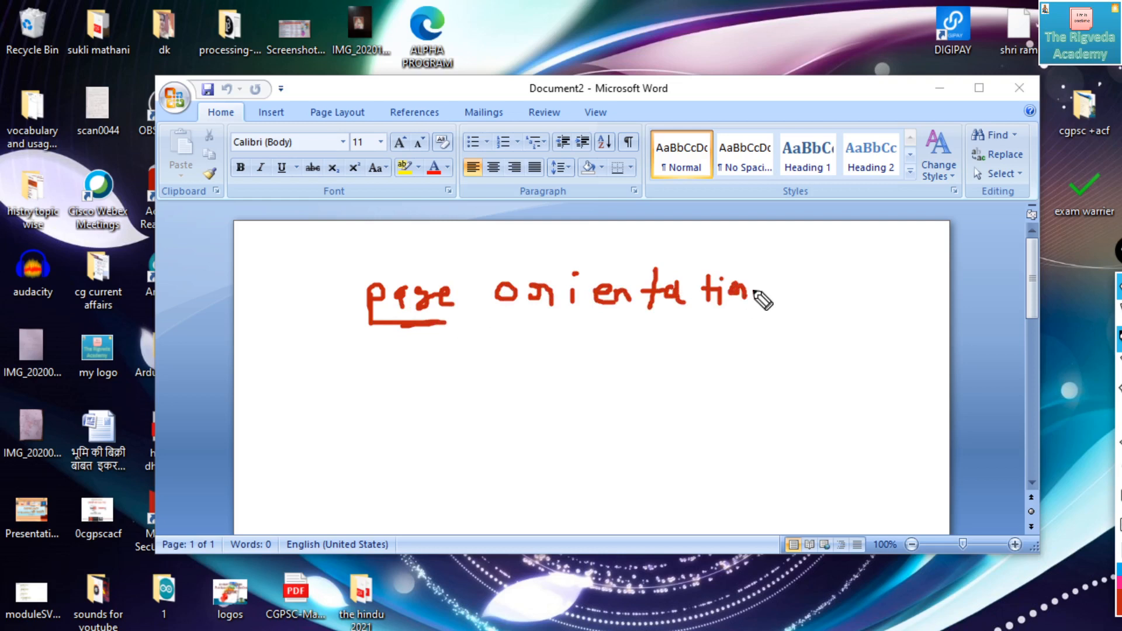
pyautogui.moveTo(487, 313); pyautogui.dragTo(786, 321)
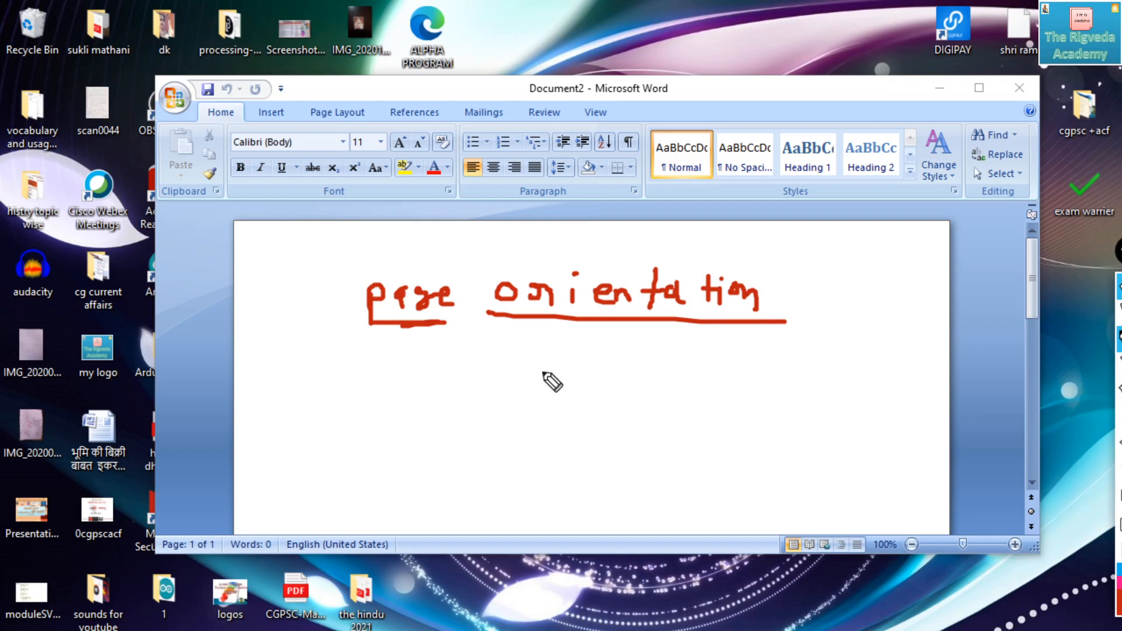
# - Sketch a wide rectangle and a tall rectangle below the handwritten heading to illustrate the two page orientations
pyautogui.moveTo(499, 381)
pyautogui.mouseDown()
pyautogui.moveTo(601, 380)
pyautogui.moveTo(627, 416)
pyautogui.moveTo(623, 428)
pyautogui.moveTo(497, 432)
pyautogui.moveTo(500, 380)
pyautogui.mouseUp()
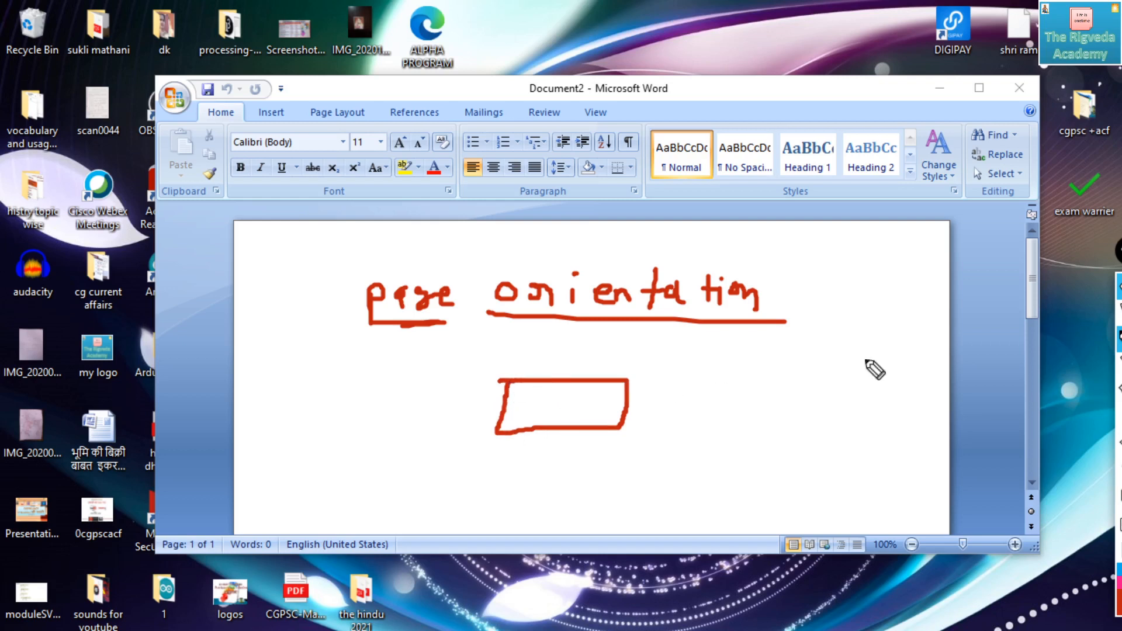
pyautogui.moveTo(826, 324)
pyautogui.mouseDown()
pyautogui.moveTo(819, 424)
pyautogui.moveTo(893, 418)
pyautogui.mouseUp()
pyautogui.moveTo(826, 322)
pyautogui.mouseDown()
pyautogui.moveTo(882, 326)
pyautogui.moveTo(883, 421)
pyautogui.mouseUp()
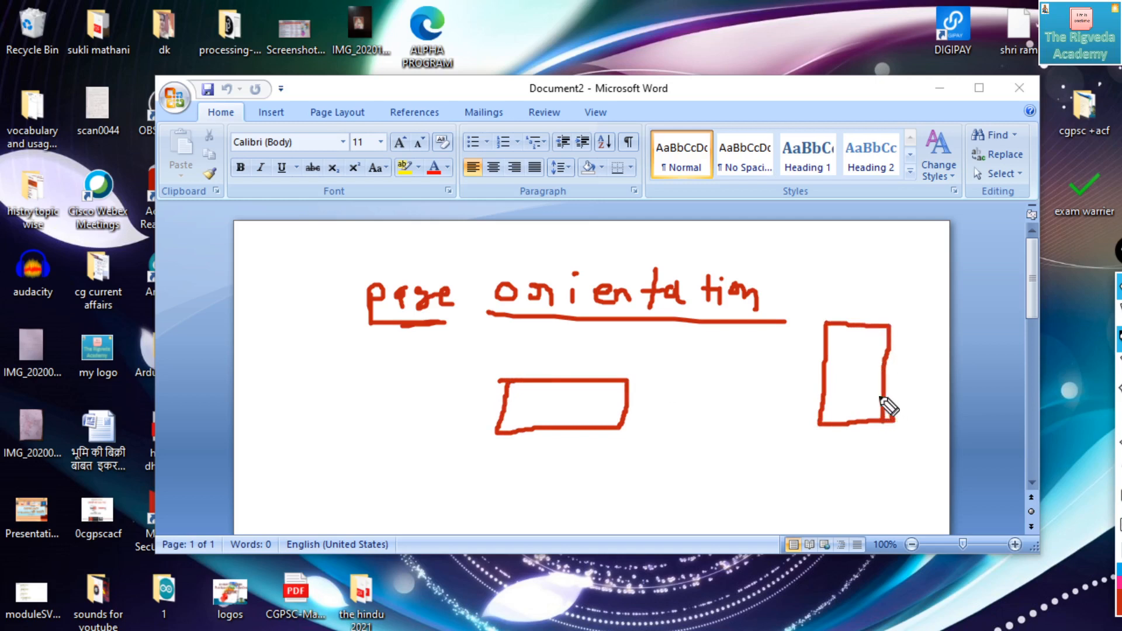
# - Label the wide rectangle "Landscape" and the tall one "Portrait" in red pen, and clear all annotations
pyautogui.moveTo(420, 467)
pyautogui.mouseDown()
pyautogui.moveTo(420, 491)
pyautogui.moveTo(616, 479)
pyautogui.mouseUp()
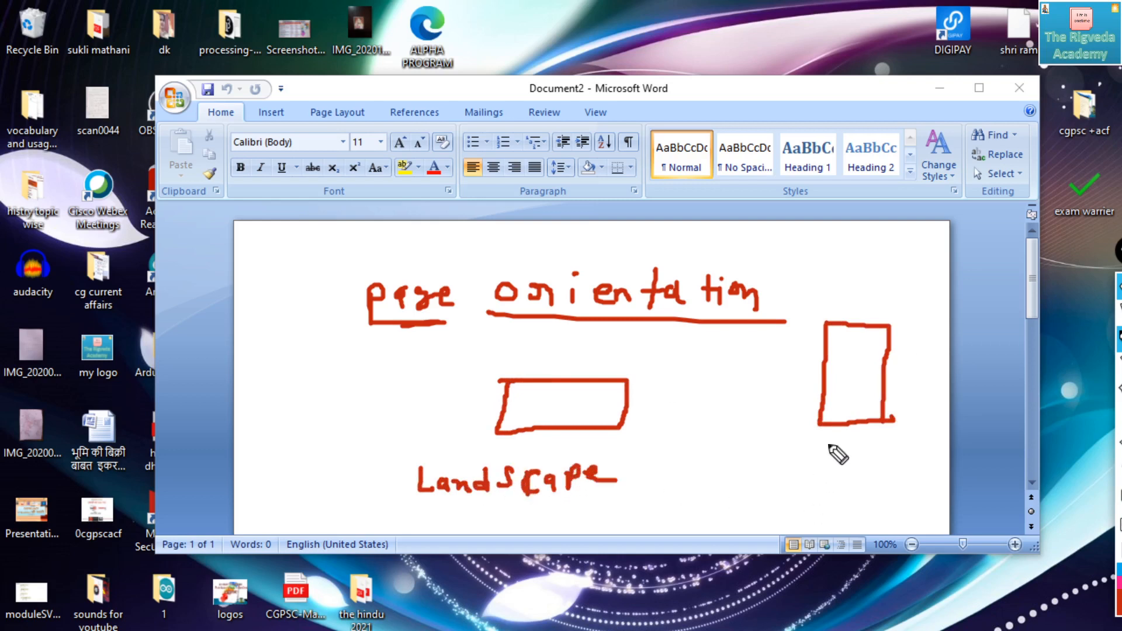
pyautogui.moveTo(803, 459)
pyautogui.mouseDown()
pyautogui.moveTo(801, 493)
pyautogui.moveTo(828, 467)
pyautogui.moveTo(884, 480)
pyautogui.mouseUp()
pyautogui.moveTo(876, 472); pyautogui.dragTo(967, 459)
pyautogui.moveTo(858, 489); pyautogui.dragTo(953, 486)
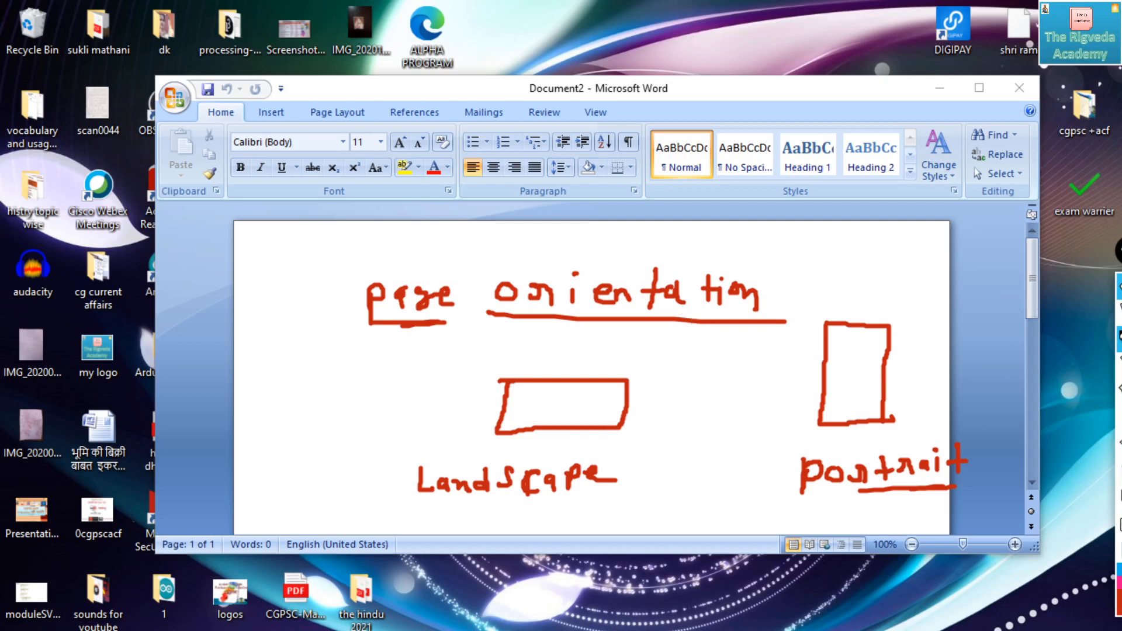
pyautogui.click(1118, 469)
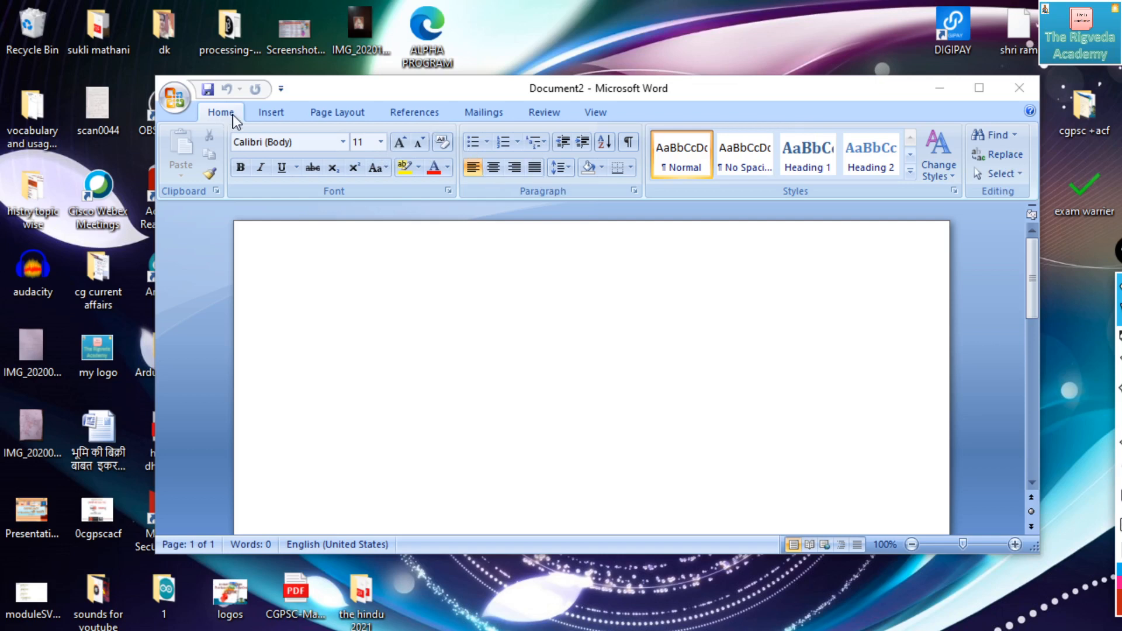
# - Set the new document's page orientation to Landscape and maximise its window
pyautogui.click(220, 106)
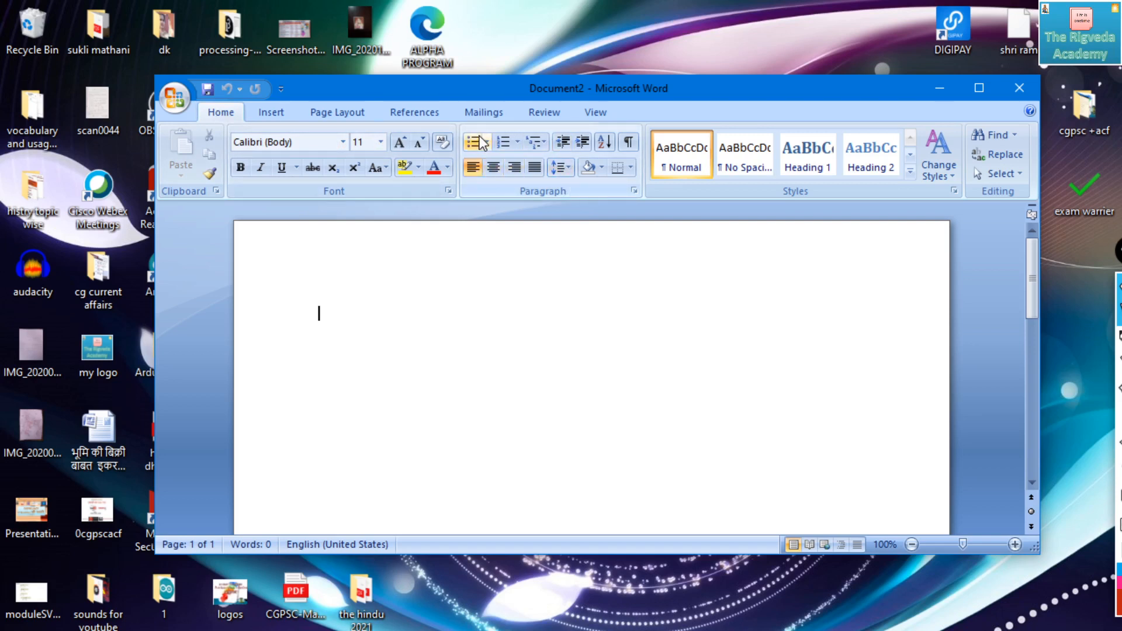
pyautogui.click(353, 114)
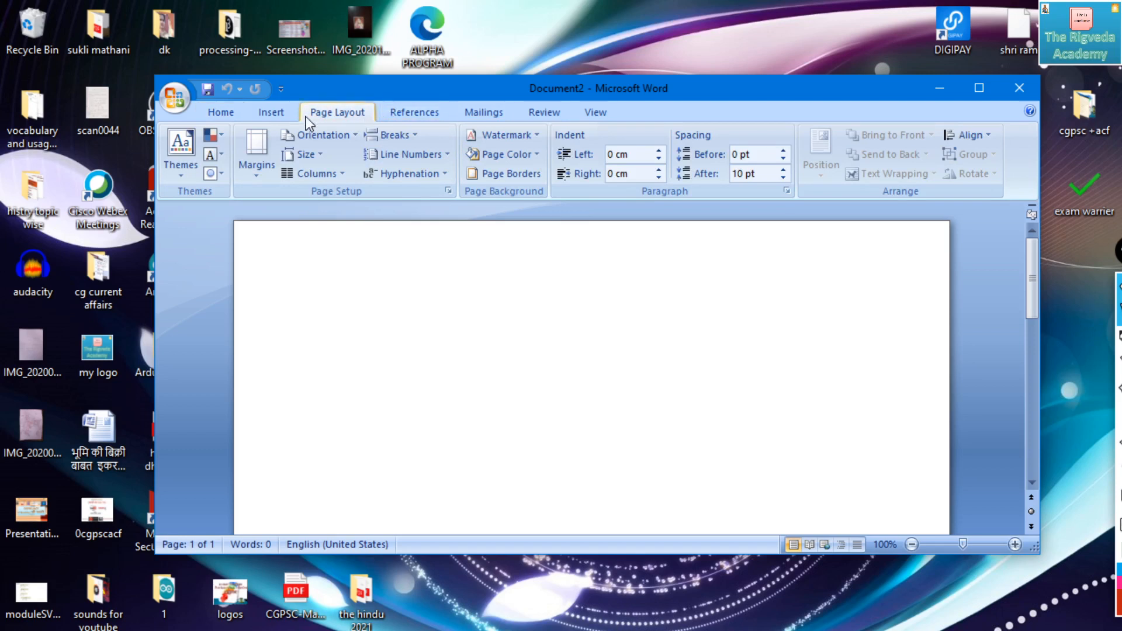
pyautogui.click(328, 137)
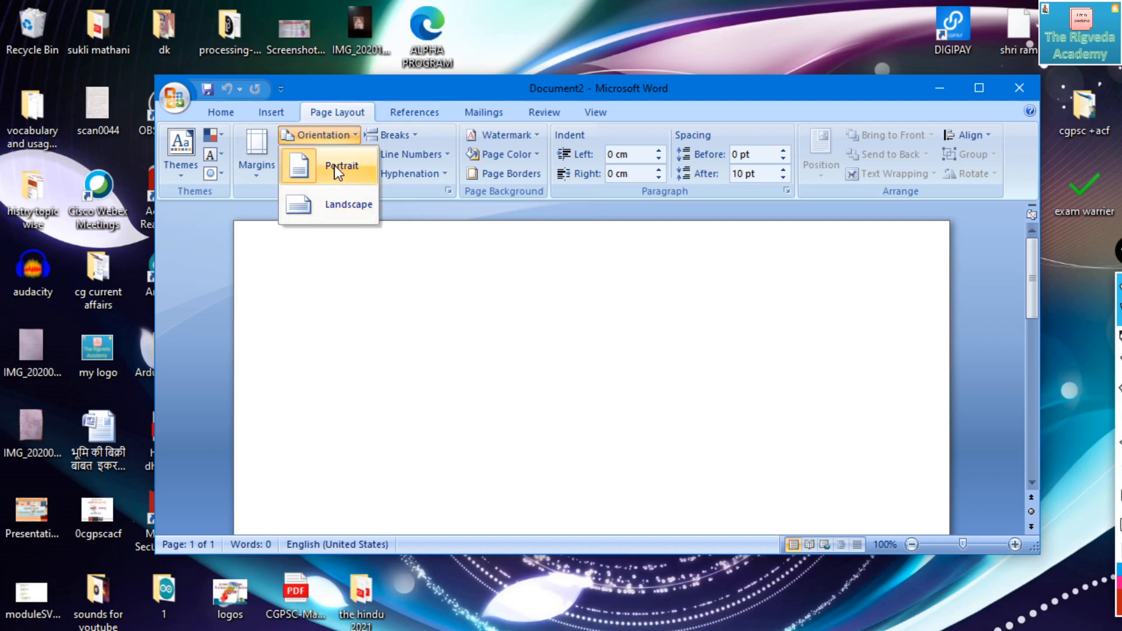
pyautogui.click(333, 205)
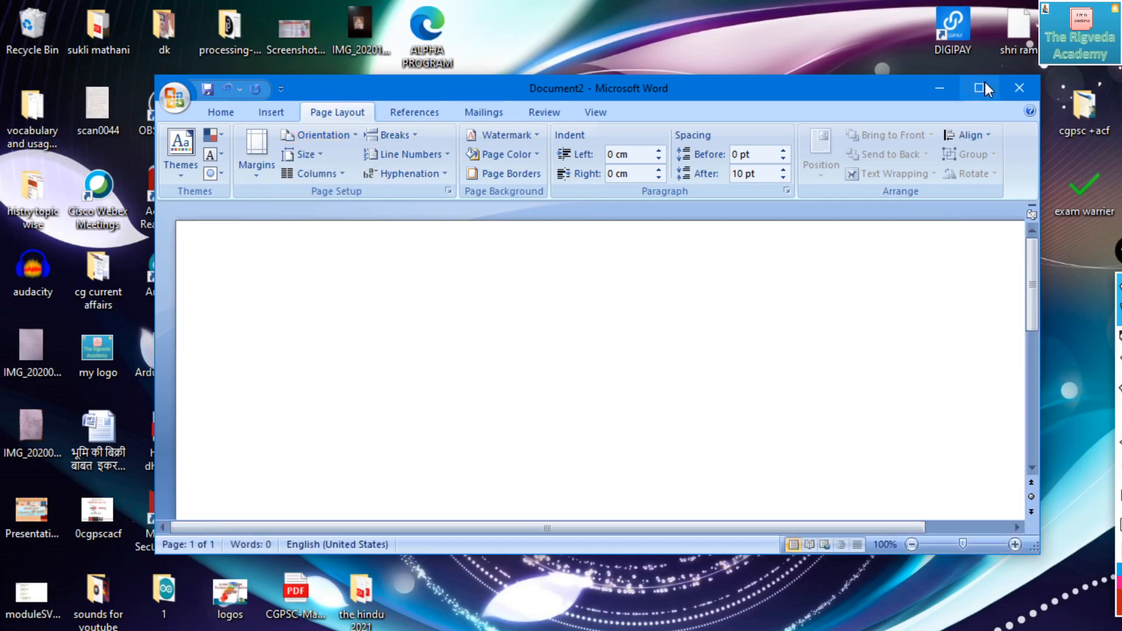
pyautogui.click(981, 87)
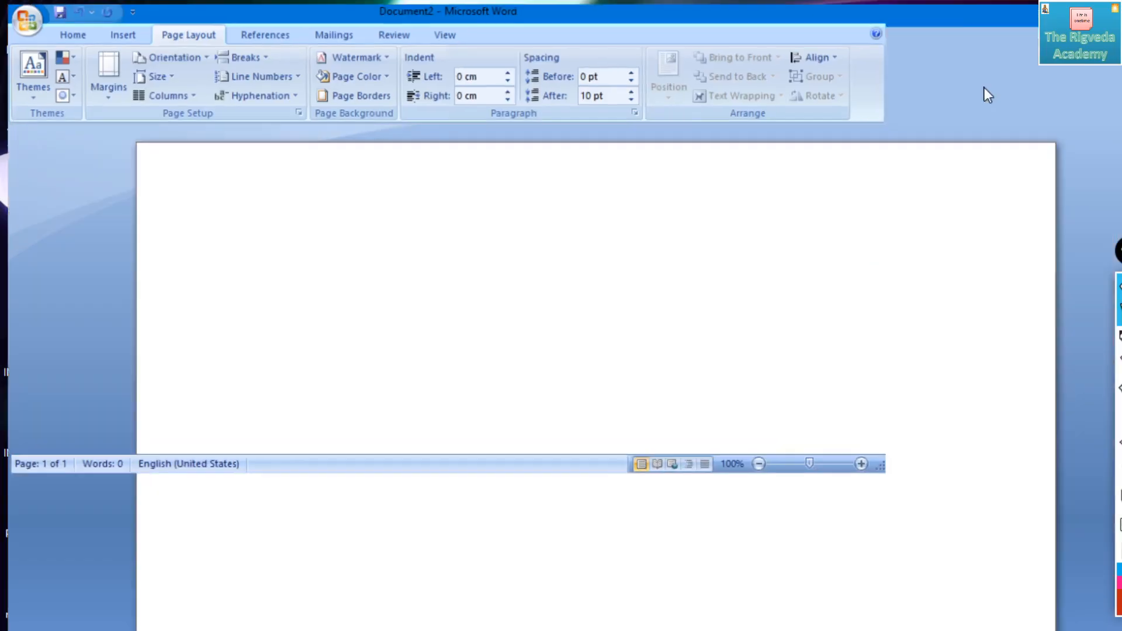
pyautogui.click(971, 91)
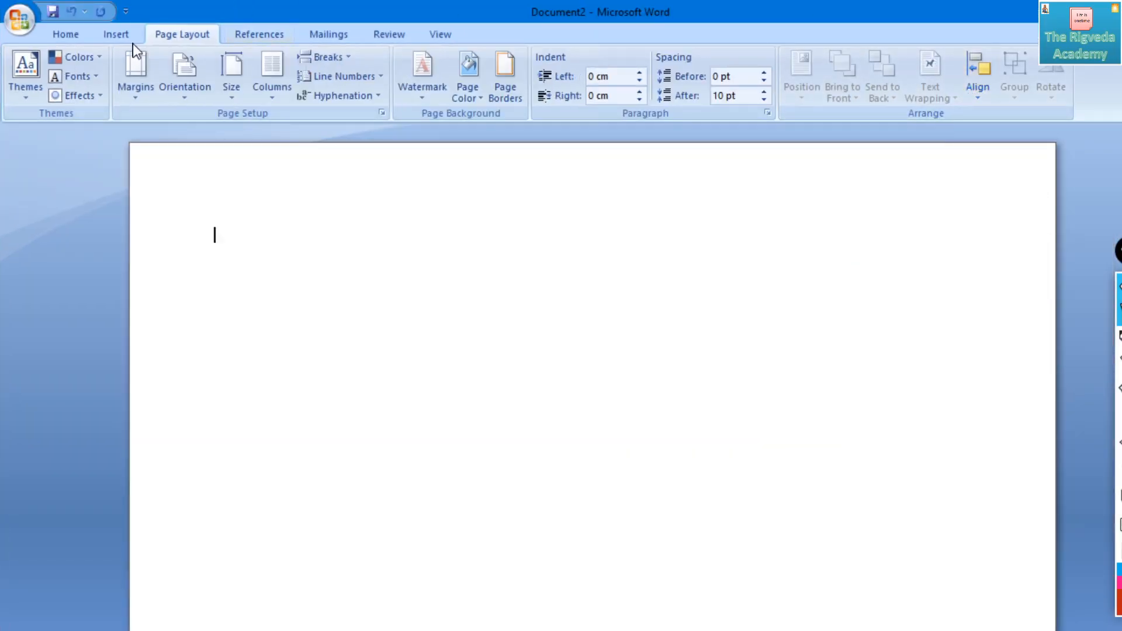
# - Change the document's page orientation to Portrait
pyautogui.click(186, 87)
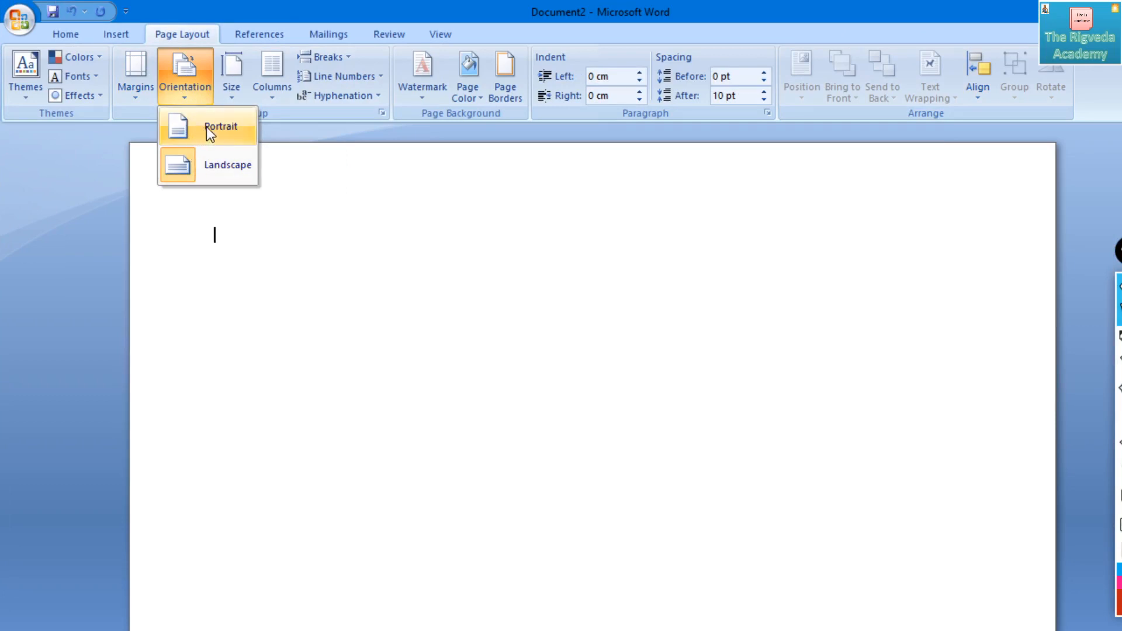
pyautogui.click(205, 128)
# - Switch the page orientation to Landscape and back to Portrait twice, ending in Portrait
pyautogui.click(187, 87)
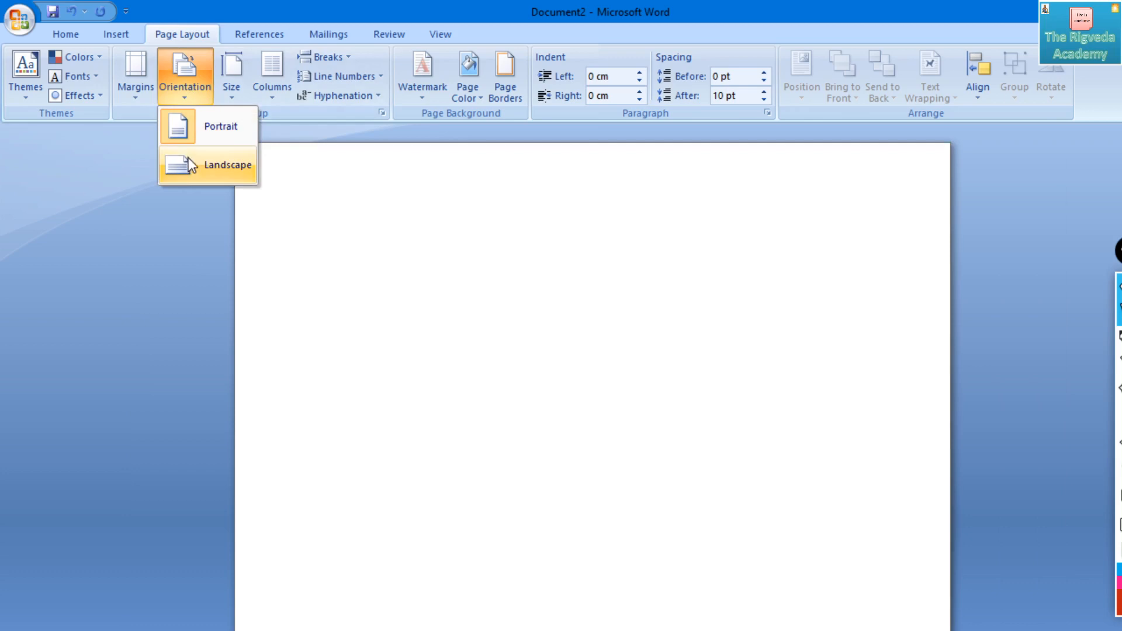
pyautogui.click(187, 158)
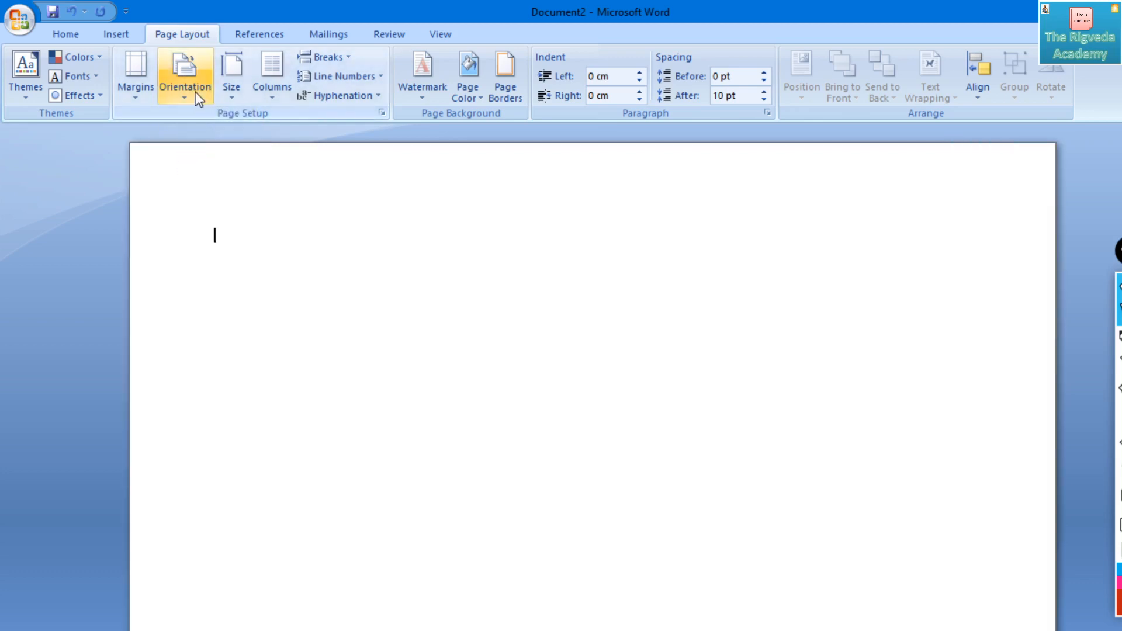
pyautogui.click(195, 92)
pyautogui.click(195, 133)
pyautogui.click(185, 82)
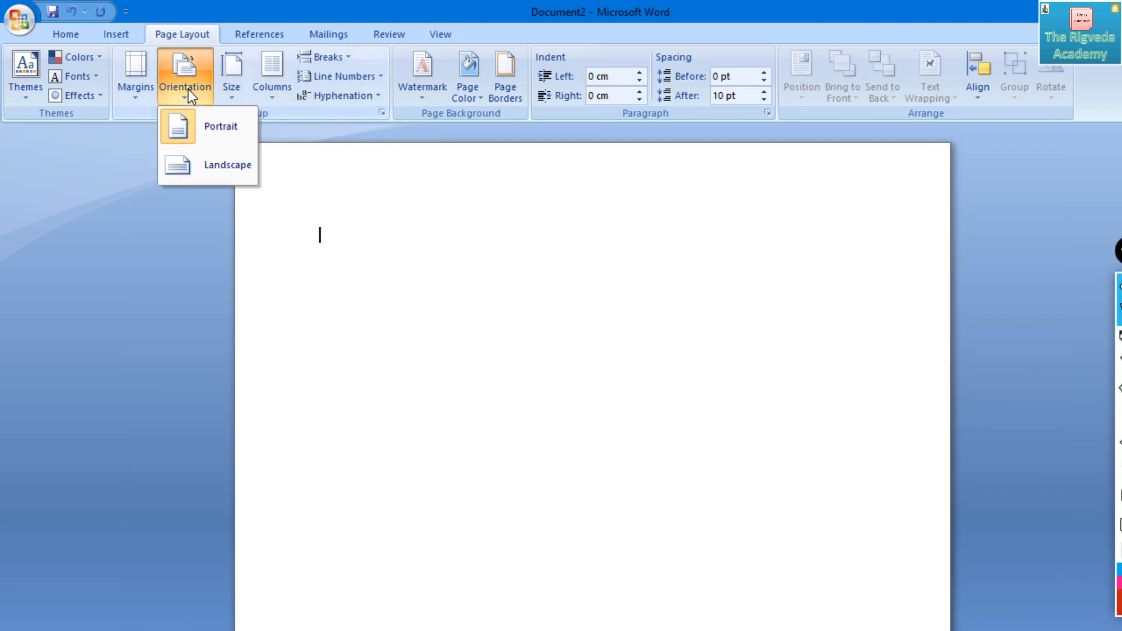
pyautogui.click(187, 158)
pyautogui.click(184, 93)
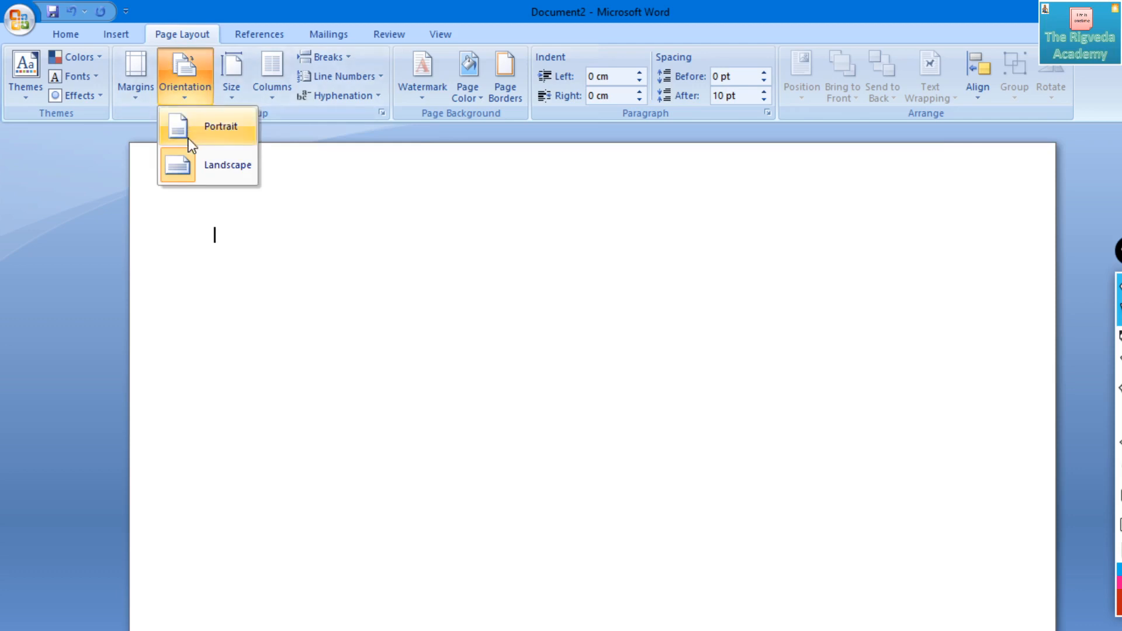
pyautogui.click(190, 132)
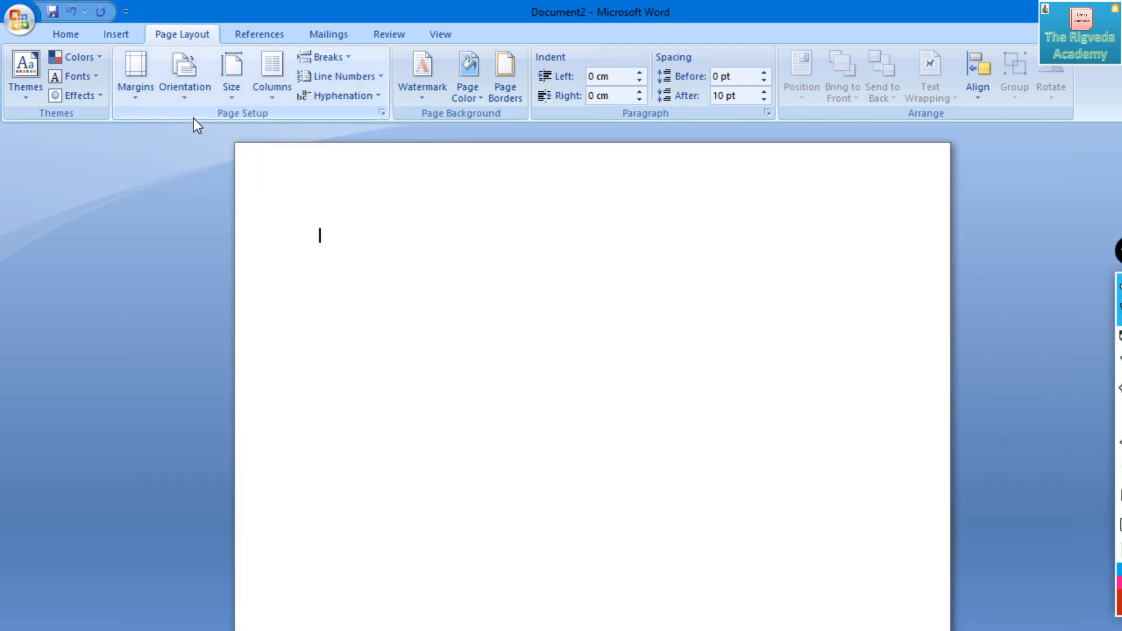
pyautogui.click(187, 87)
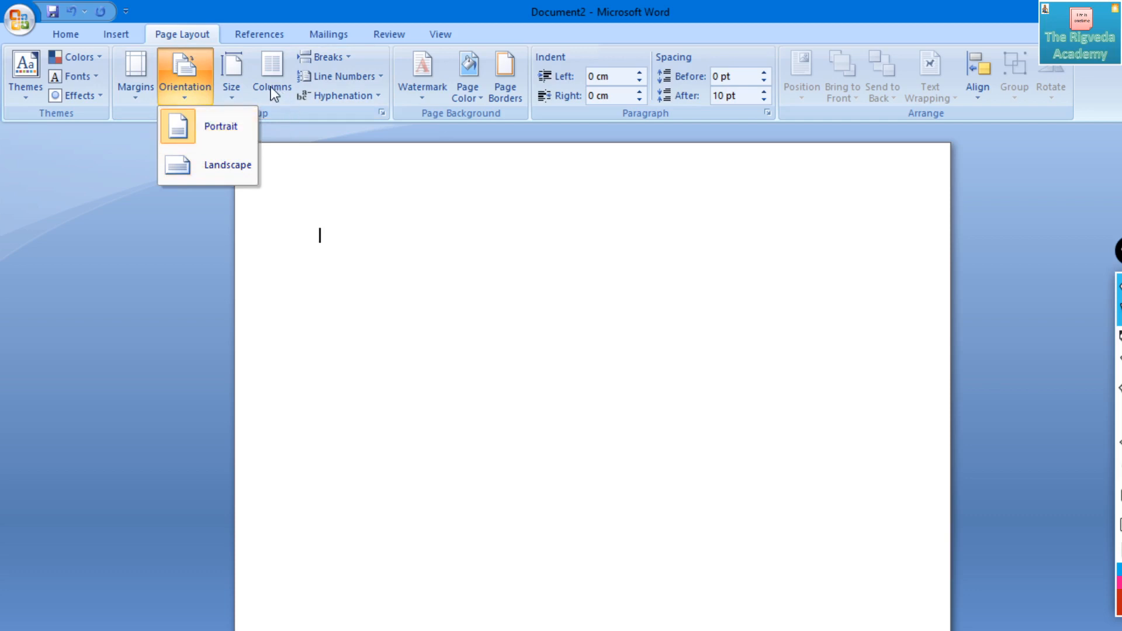
pyautogui.click(350, 146)
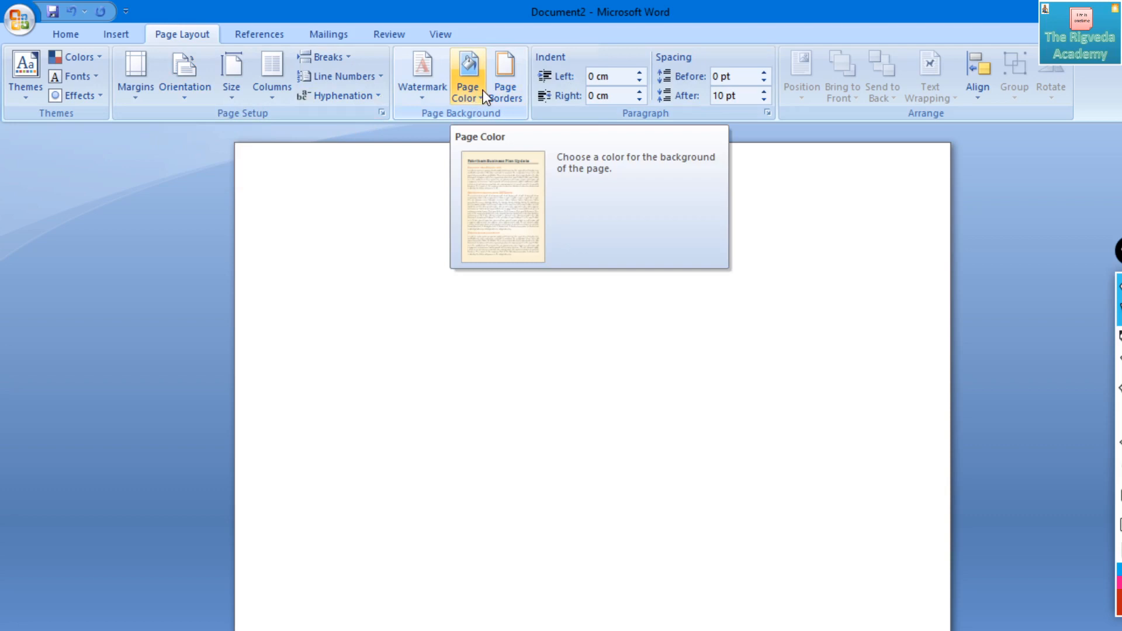
# - Apply the Normal margins preset to the blank page, with 2.54 cm on all sides
pyautogui.click(142, 93)
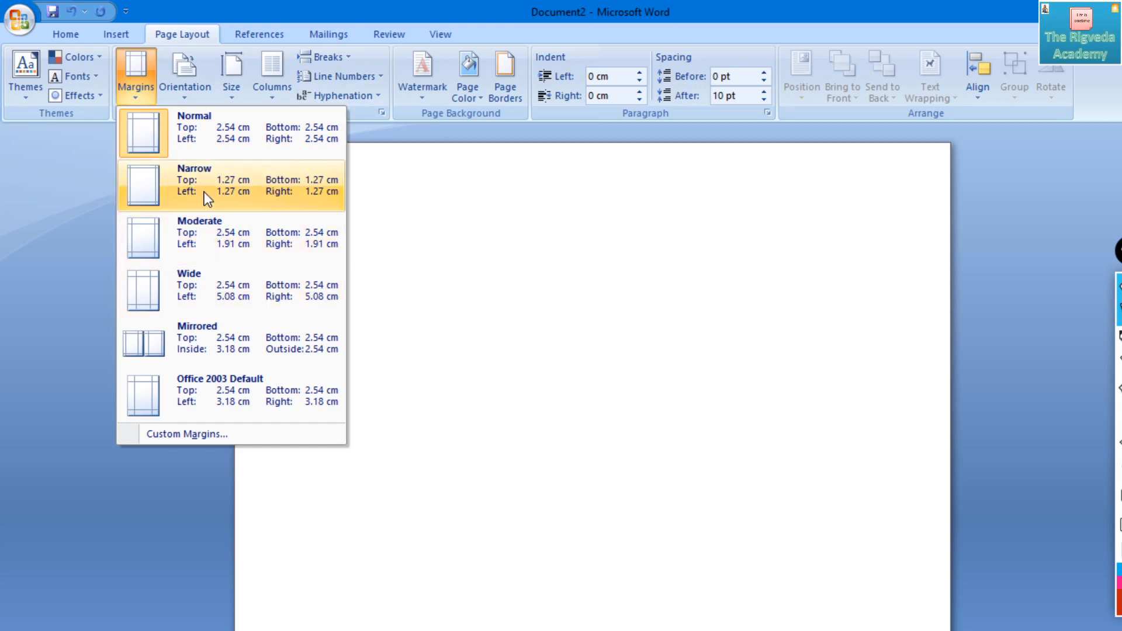
pyautogui.click(209, 143)
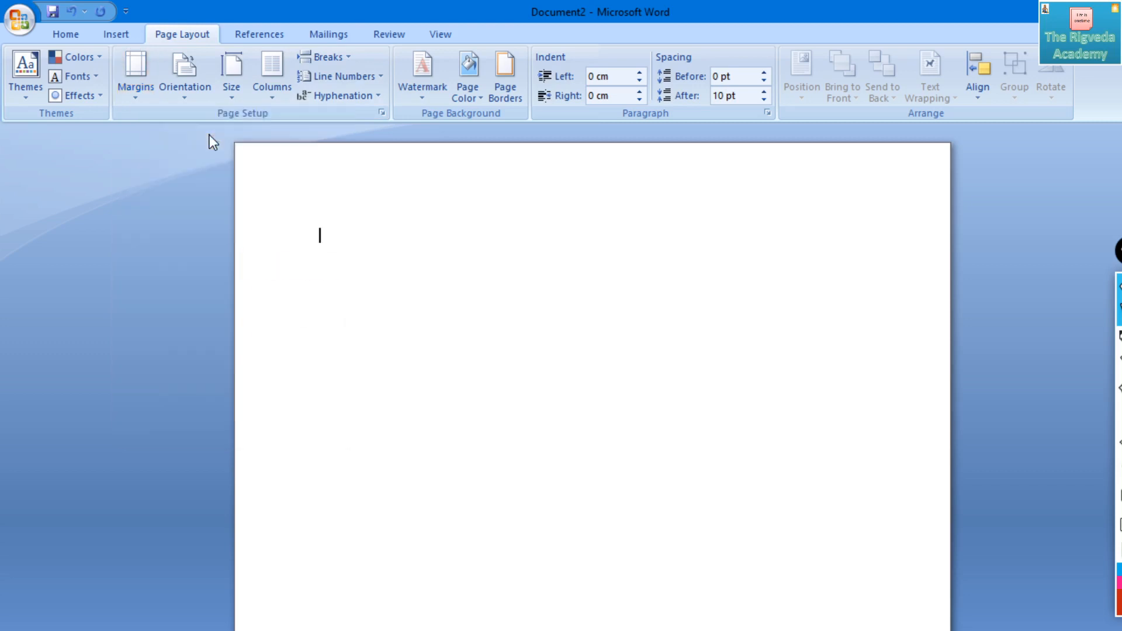
pyautogui.click(130, 90)
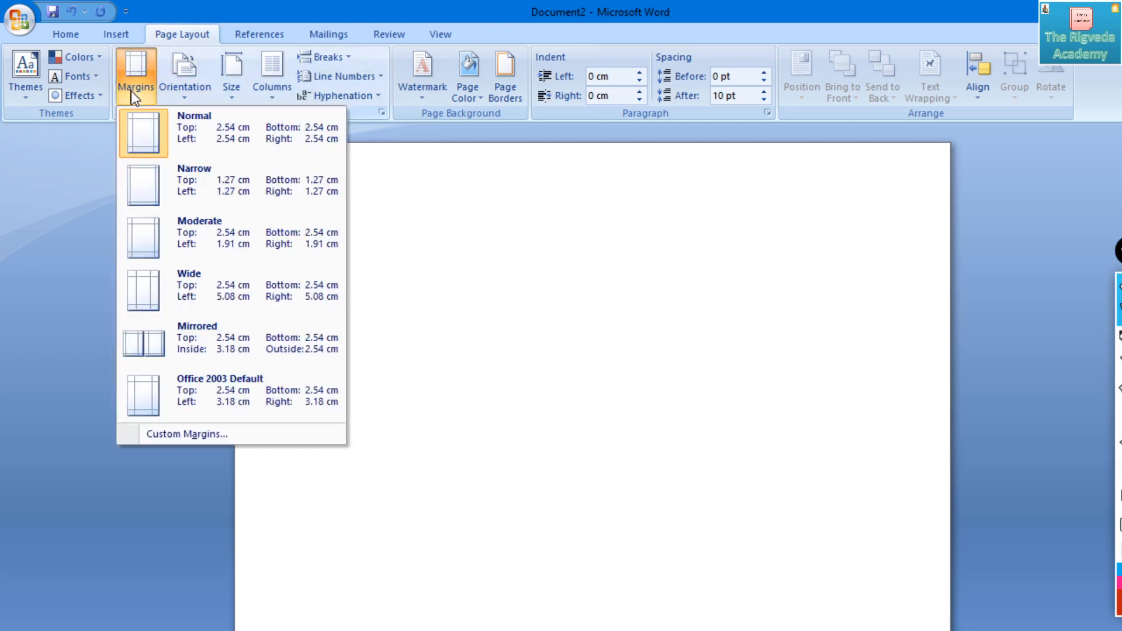
pyautogui.click(201, 142)
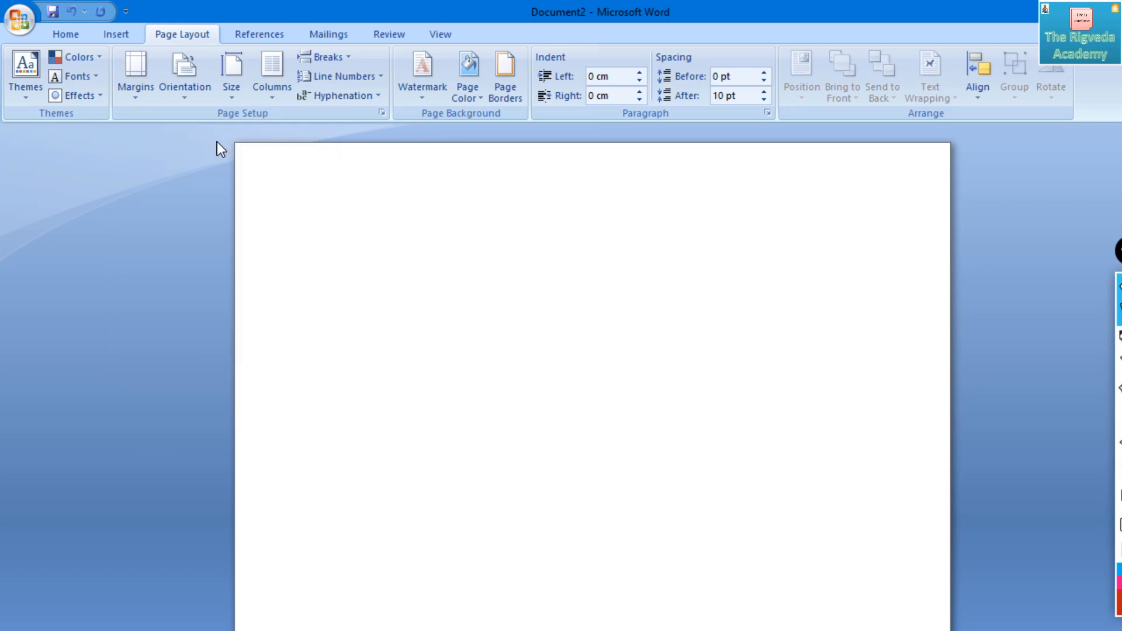
# - Enter the filler strings "ghfhgfhjghj" and "jhhjhgfgh" on the page, deleting each one
pyautogui.write('ghfhgfhjghj')
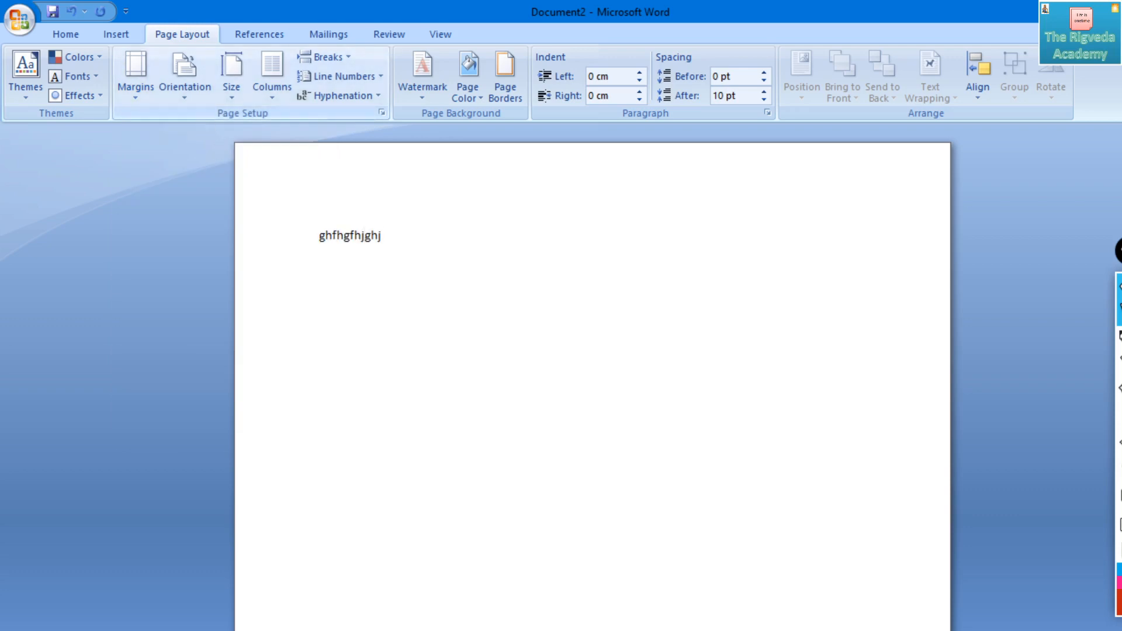
pyautogui.press('BackSpace')
pyautogui.press('BackSpace')
pyautogui.press('BackSpace')
pyautogui.press('BackSpace')
pyautogui.press('BackSpace')
pyautogui.press('BackSpace')
pyautogui.press('BackSpace')
pyautogui.press('BackSpace')
pyautogui.press('BackSpace')
pyautogui.press('BackSpace')
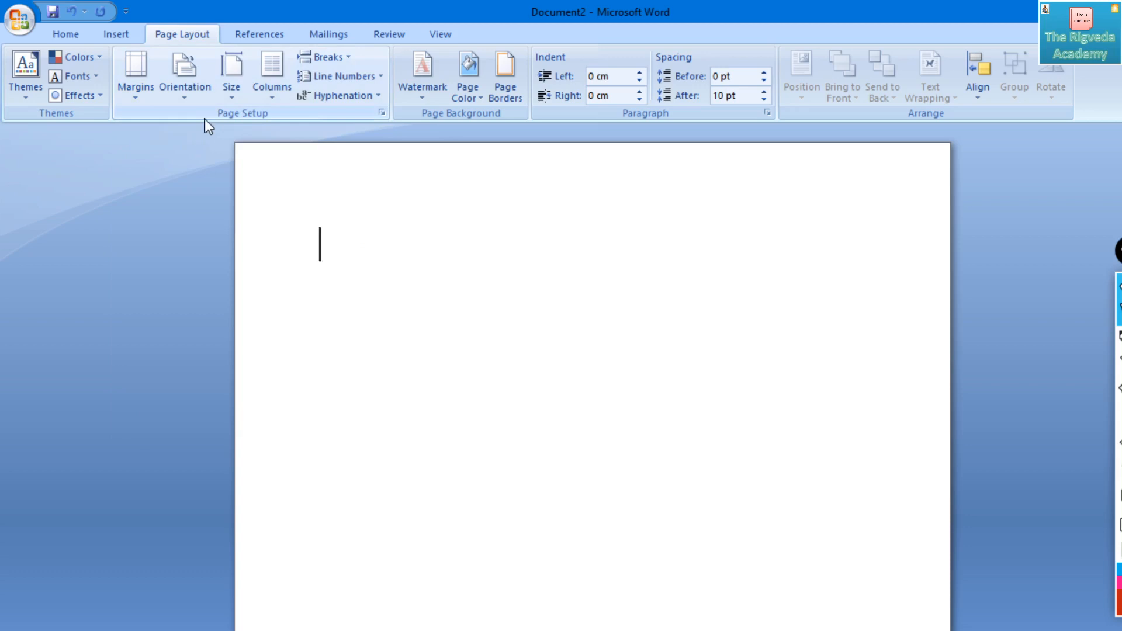
pyautogui.write('jhhjhgfgh')
pyautogui.press('BackSpace')
pyautogui.press('BackSpace')
pyautogui.press('BackSpace')
pyautogui.press('BackSpace')
pyautogui.press('BackSpace')
pyautogui.press('BackSpace')
pyautogui.press('BackSpace')
pyautogui.press('BackSpace')
pyautogui.press('BackSpace')
# - Write "xyz" at the start of the page and duplicate it to make five separate lines
pyautogui.write('xyz')
pyautogui.hotkey('shift', 'Left')
pyautogui.hotkey('shift', 'Left')
pyautogui.hotkey('shift', 'Left')
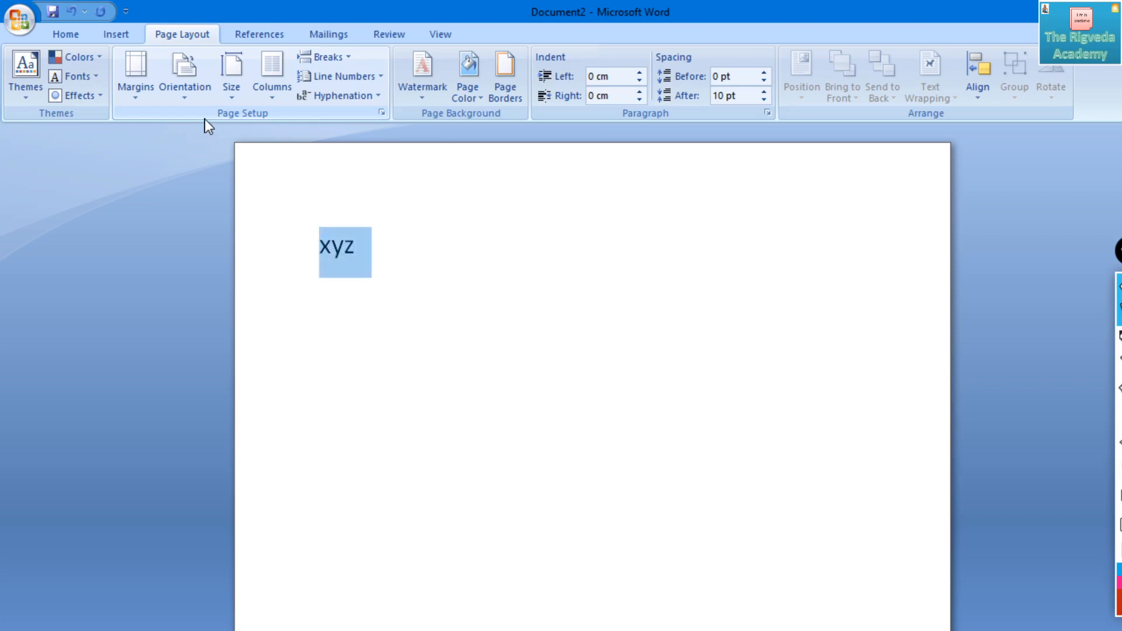
pyautogui.hotkey('ctrl', 'c')
pyautogui.hotkey('ctrl', 'v')
pyautogui.hotkey('ctrl', 'v')
pyautogui.hotkey('ctrl', 'v')
pyautogui.hotkey('ctrl', 'v')
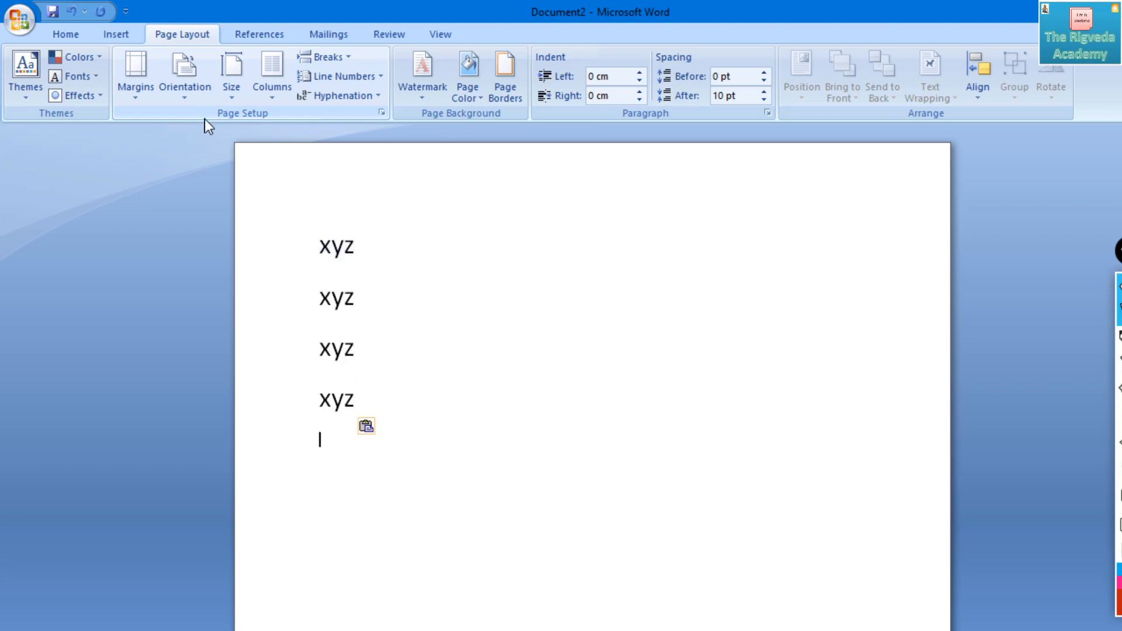
pyautogui.hotkey('ctrl', 'v')
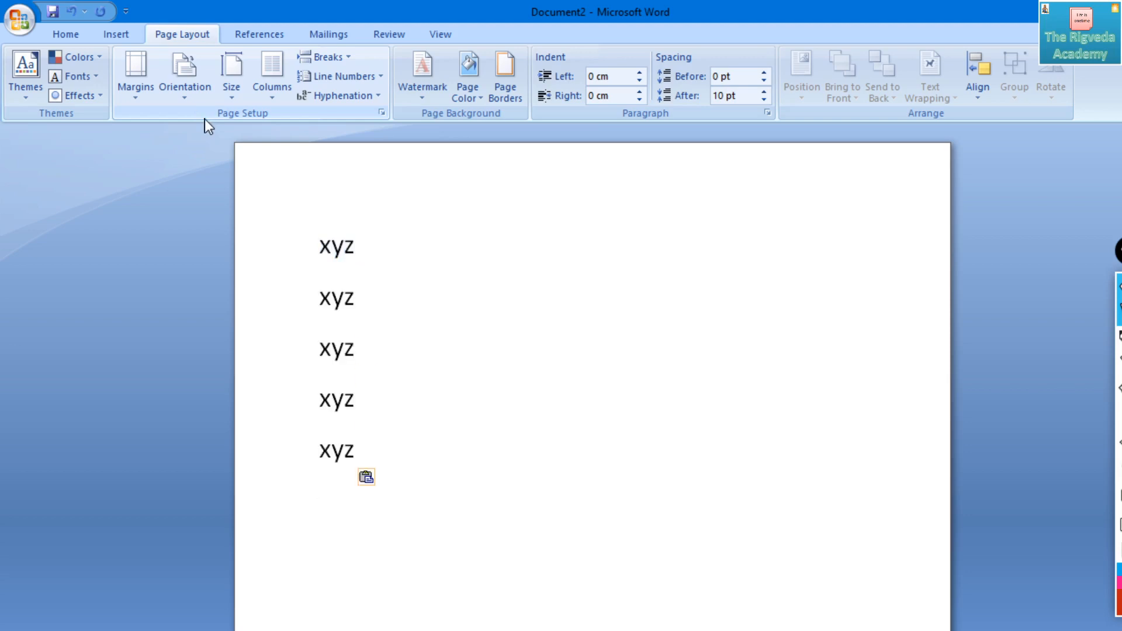
# - Apply the Narrow margins preset (1.27 cm on all sides) and place the text cursor before the first "xyz"
pyautogui.click(135, 88)
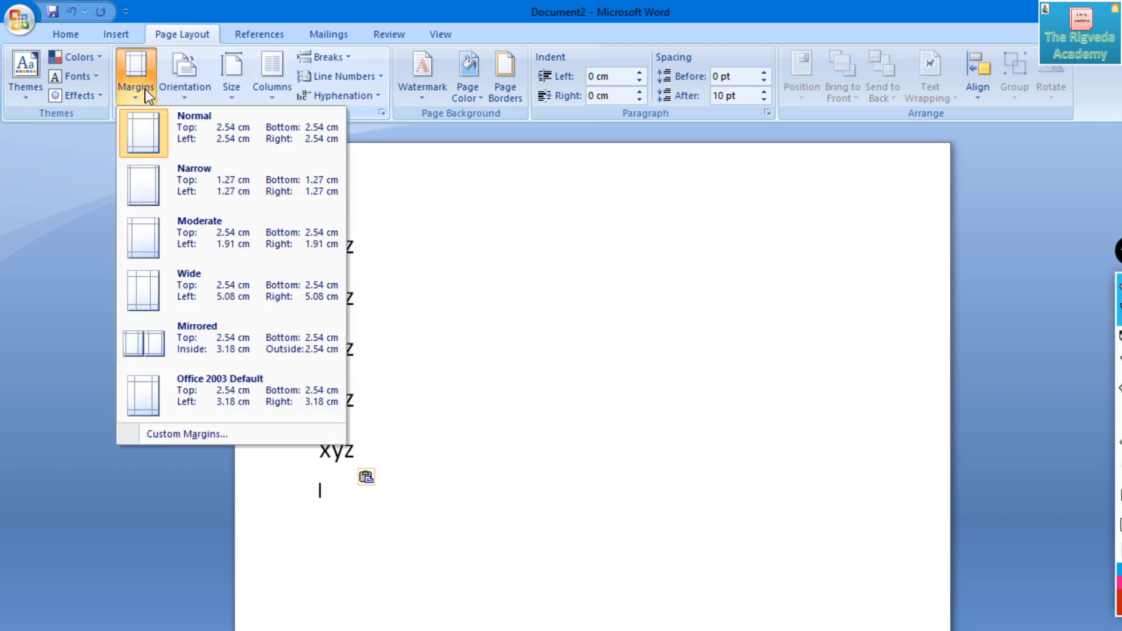
pyautogui.click(163, 181)
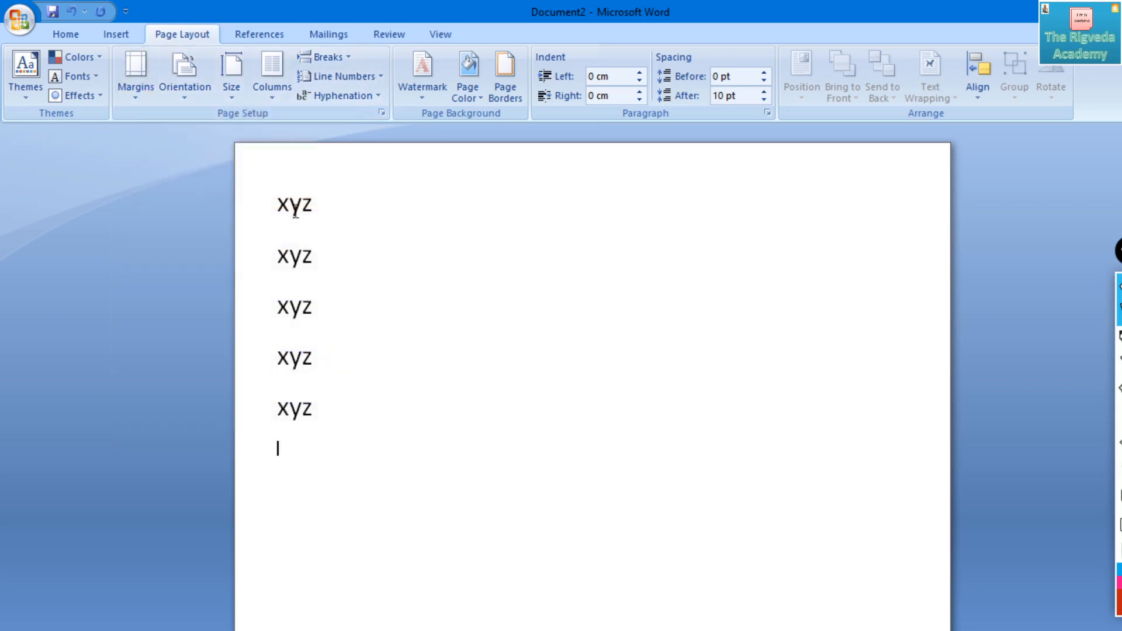
pyautogui.moveTo(276, 205); pyautogui.dragTo(290, 205)
pyautogui.click(347, 209)
pyautogui.press('Home')
# - Apply the Wide margins preset and draw a red double-headed arrow across the left margin beside the last "xyz"
pyautogui.click(138, 88)
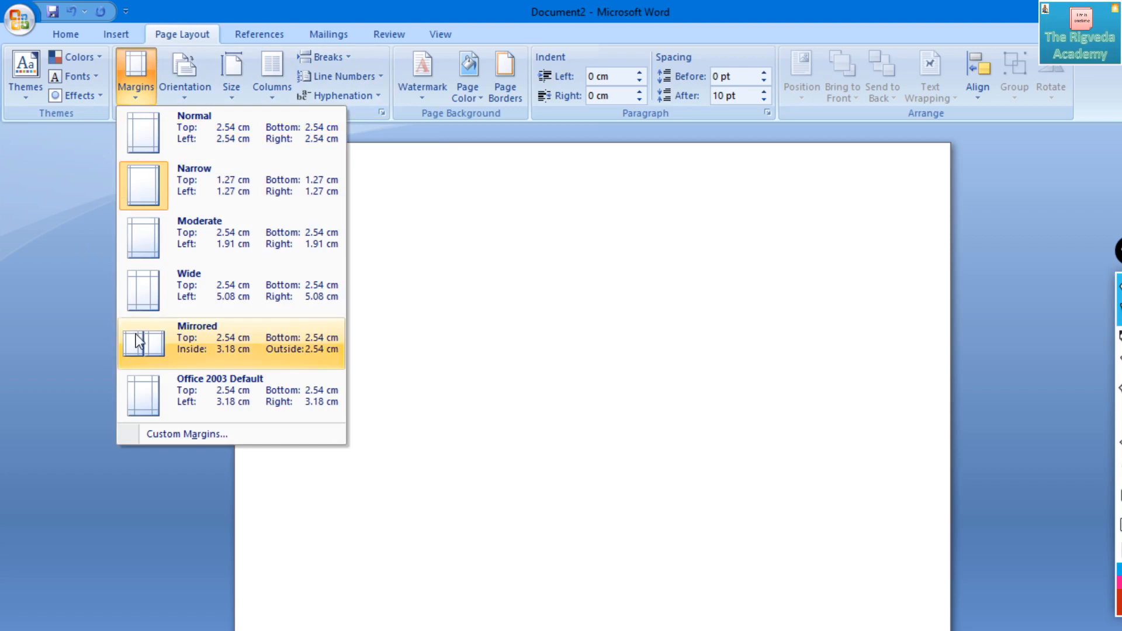
pyautogui.click(177, 296)
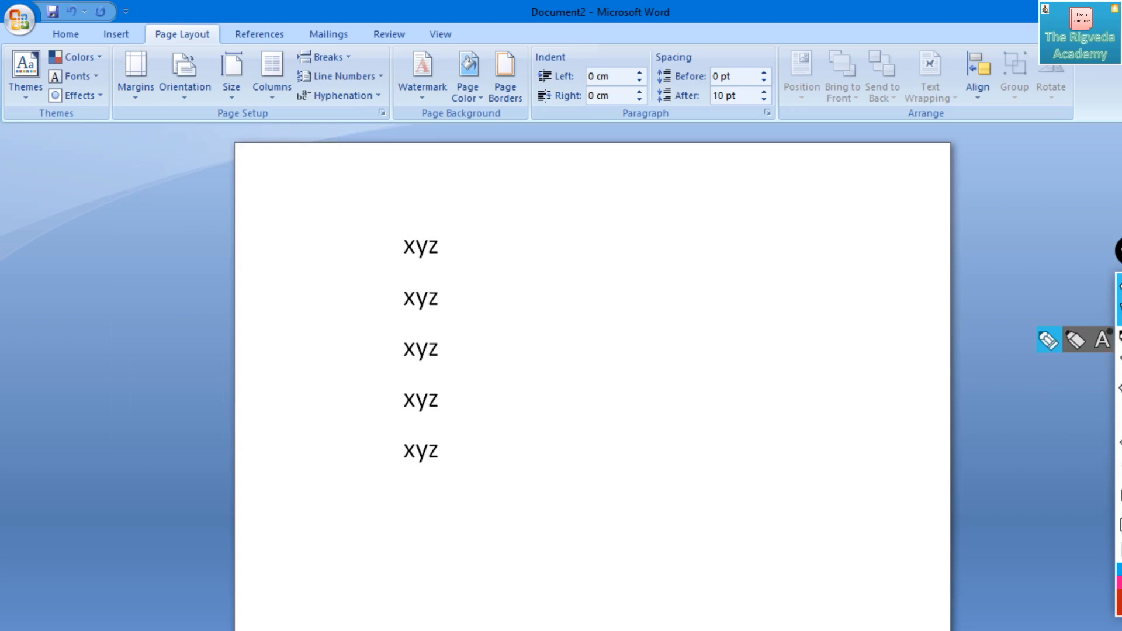
pyautogui.click(1047, 335)
pyautogui.moveTo(257, 454)
pyautogui.mouseDown()
pyautogui.moveTo(383, 458)
pyautogui.moveTo(363, 464)
pyautogui.mouseUp()
pyautogui.moveTo(279, 442); pyautogui.dragTo(291, 468)
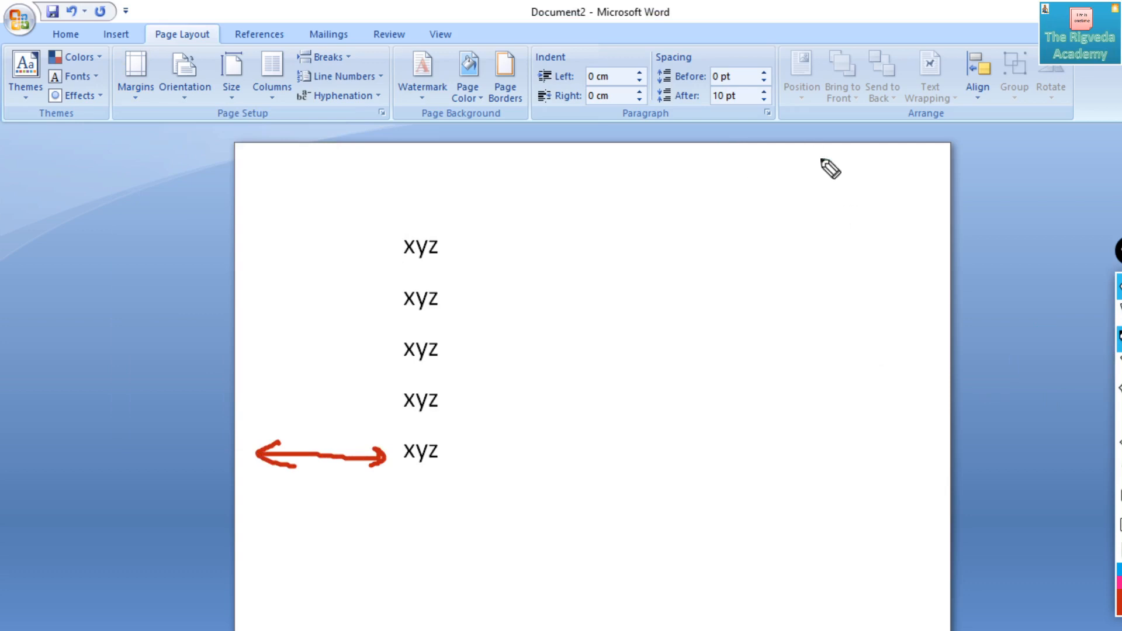
pyautogui.click(1120, 311)
# - Compare the margin presets by switching from Narrow to Wide and back to Narrow
pyautogui.click(138, 88)
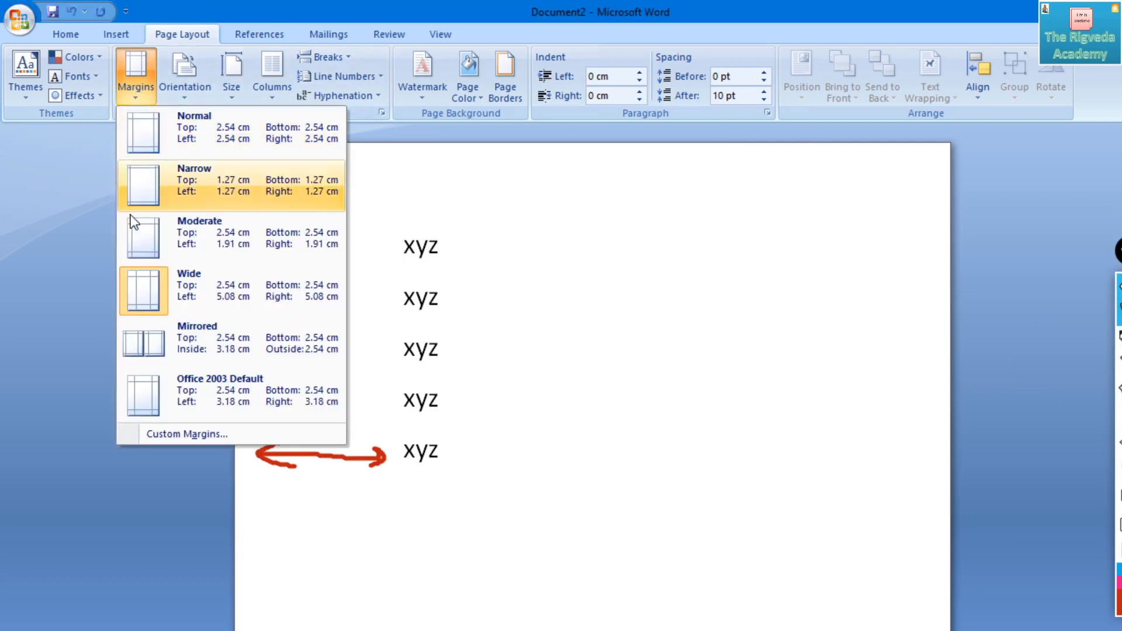
pyautogui.click(159, 190)
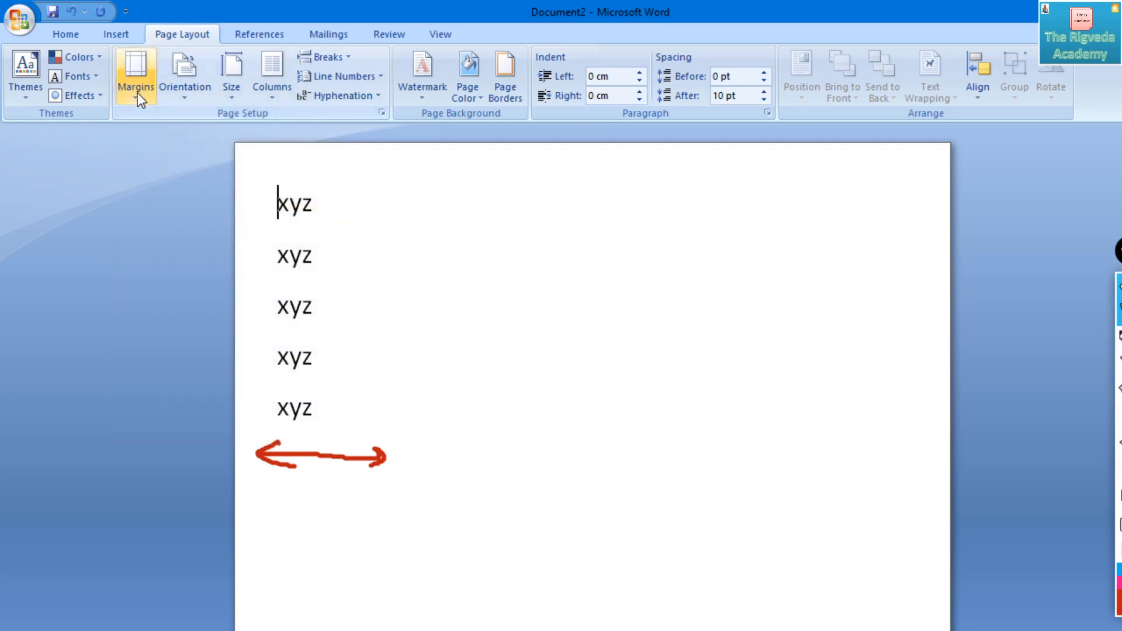
pyautogui.click(136, 76)
pyautogui.click(160, 270)
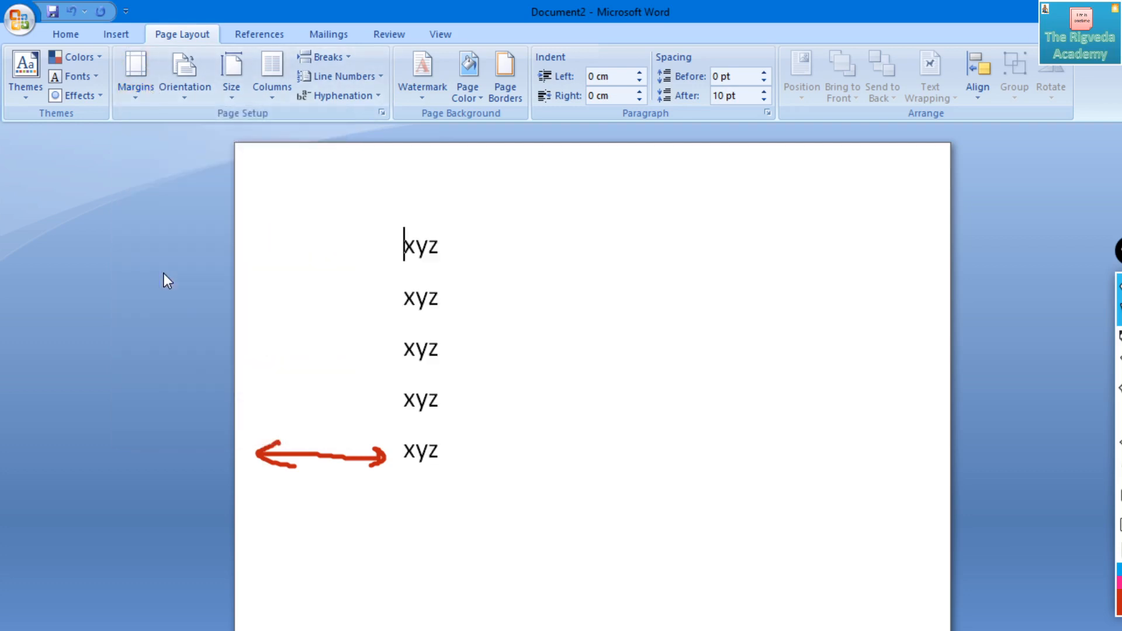
pyautogui.click(142, 90)
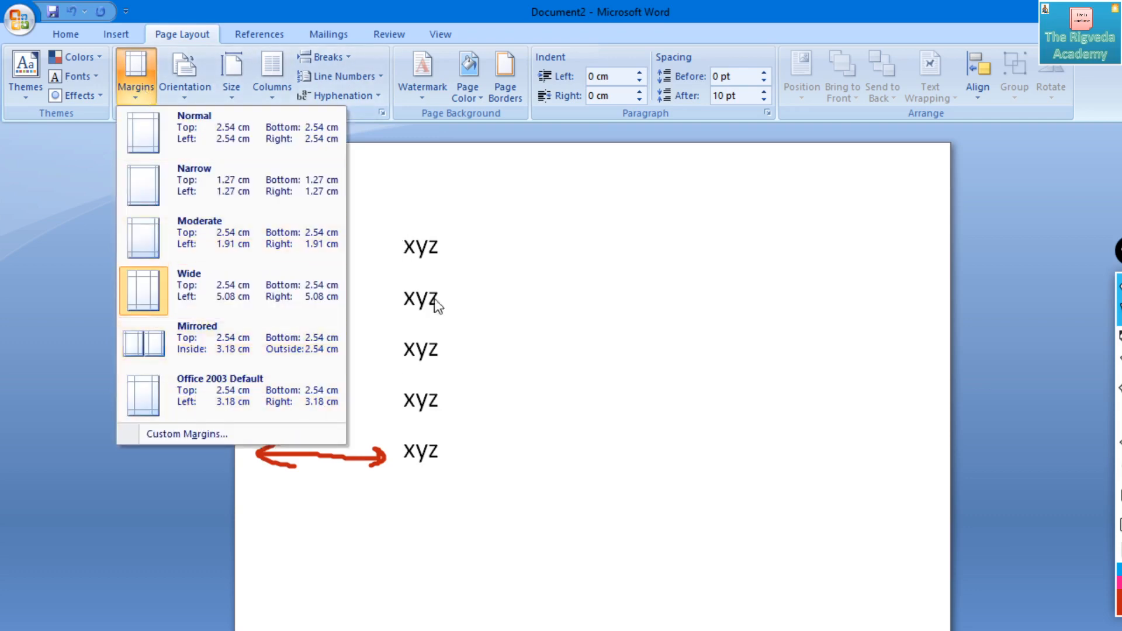
pyautogui.click(501, 304)
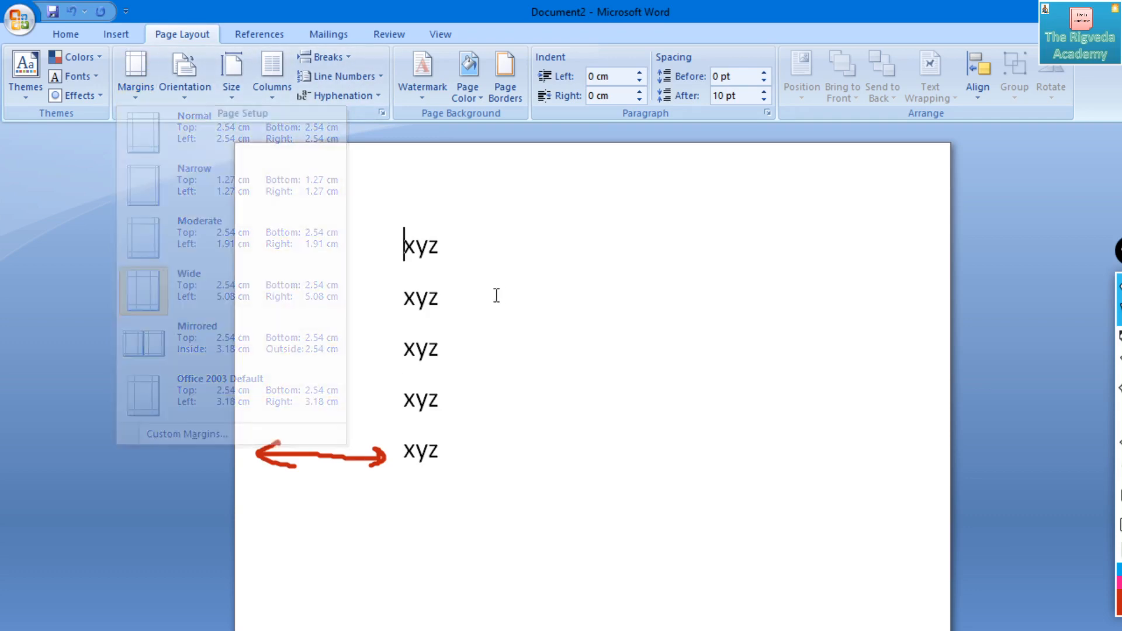
pyautogui.click(135, 88)
pyautogui.click(168, 185)
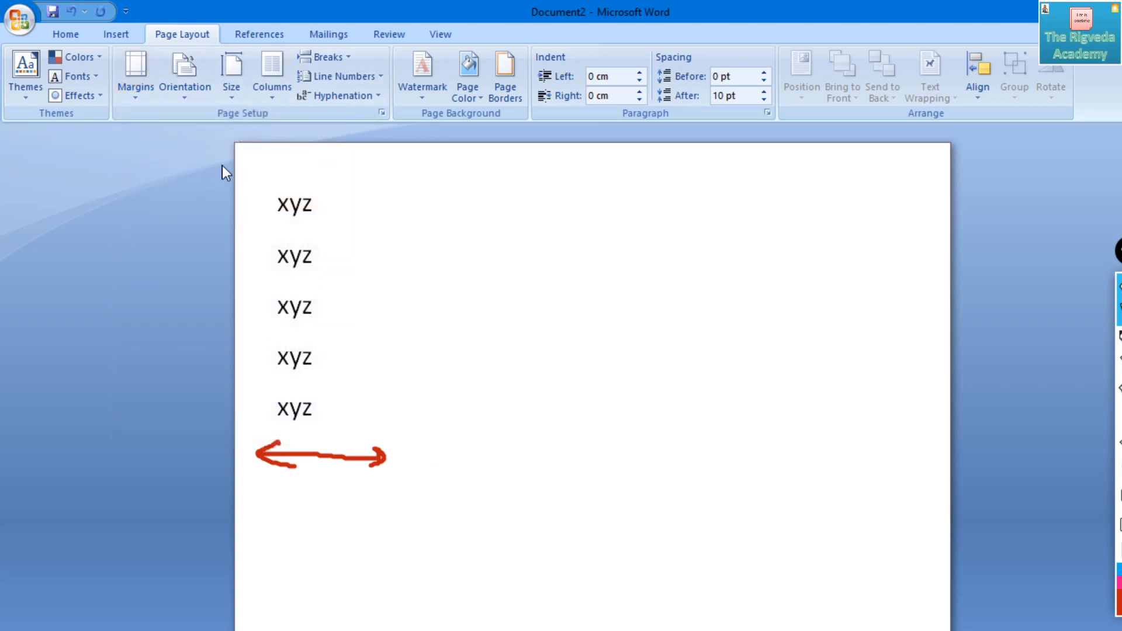
# - Place the text cursor at the end of the last "xyz" line
pyautogui.press('Down')
pyautogui.press('Down')
pyautogui.press('Down')
pyautogui.press('Down')
pyautogui.press('Right')
pyautogui.press('Right')
pyautogui.press('Right')
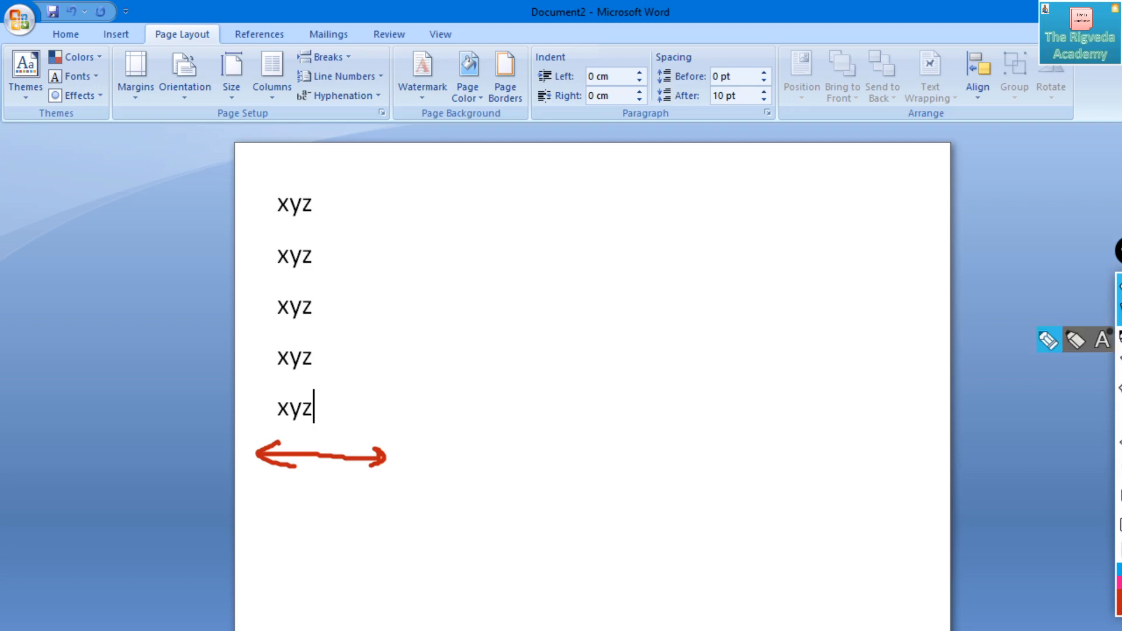
# - Circle the Left indent setting in red pen and draw a double-headed arrow across the left margin above the first "xyz"
pyautogui.click(1118, 339)
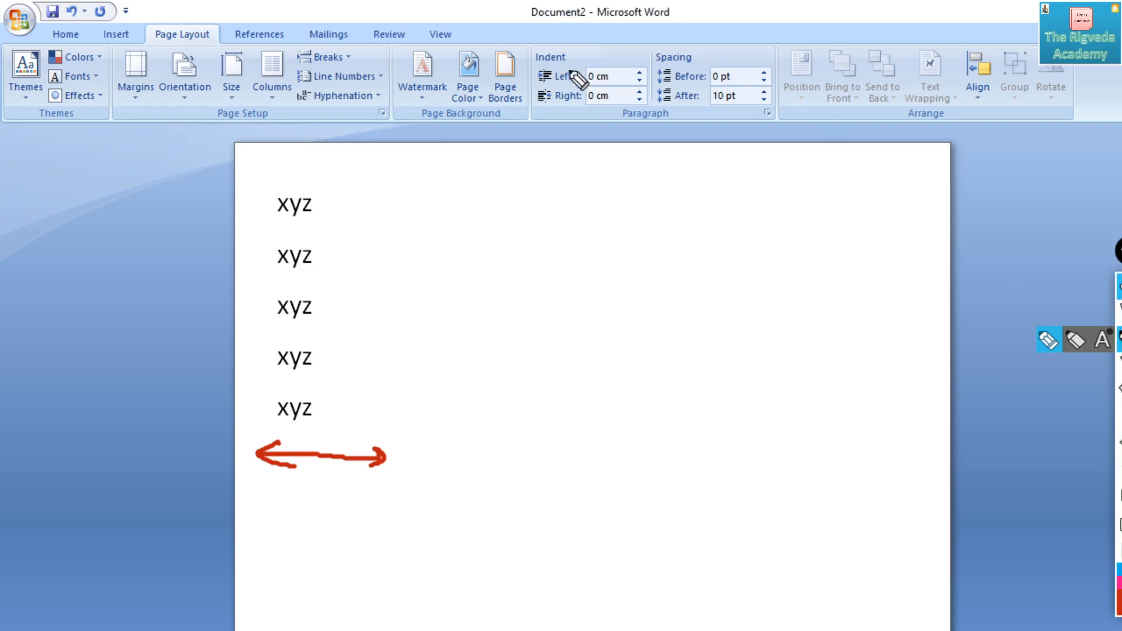
pyautogui.moveTo(568, 69)
pyautogui.mouseDown()
pyautogui.moveTo(547, 94)
pyautogui.moveTo(565, 65)
pyautogui.mouseUp()
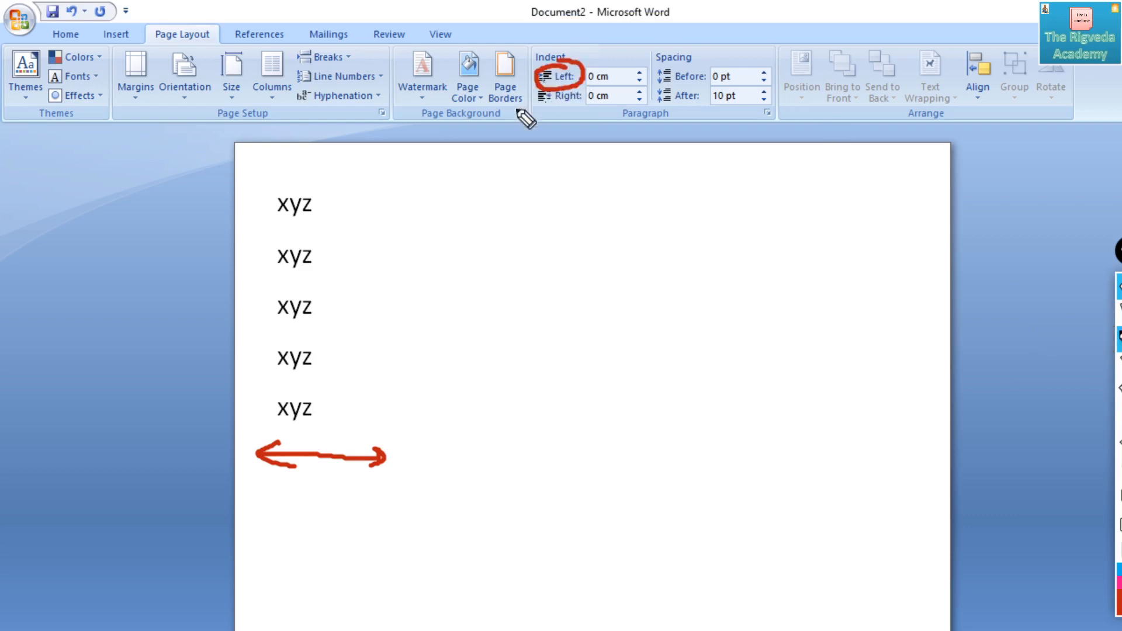
pyautogui.moveTo(242, 175)
pyautogui.mouseDown()
pyautogui.moveTo(300, 174)
pyautogui.moveTo(251, 182)
pyautogui.mouseUp()
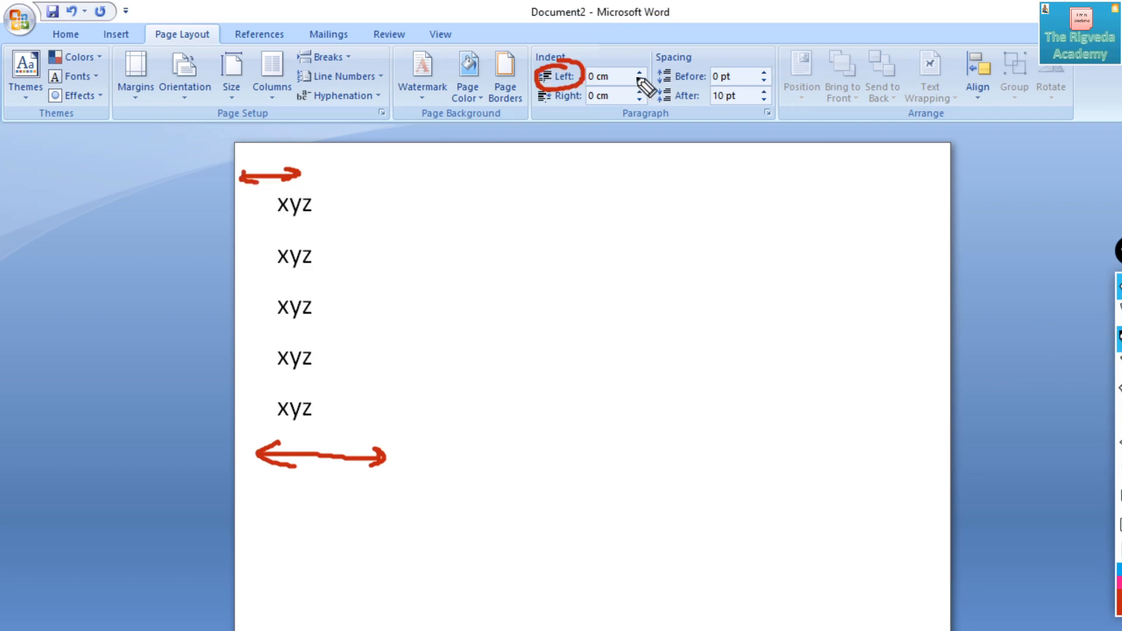
# - Circle the Right indent setting in red pen and draw a double-headed arrow across the page's right margin
pyautogui.moveTo(575, 92)
pyautogui.mouseDown()
pyautogui.moveTo(533, 115)
pyautogui.moveTo(571, 101)
pyautogui.mouseUp()
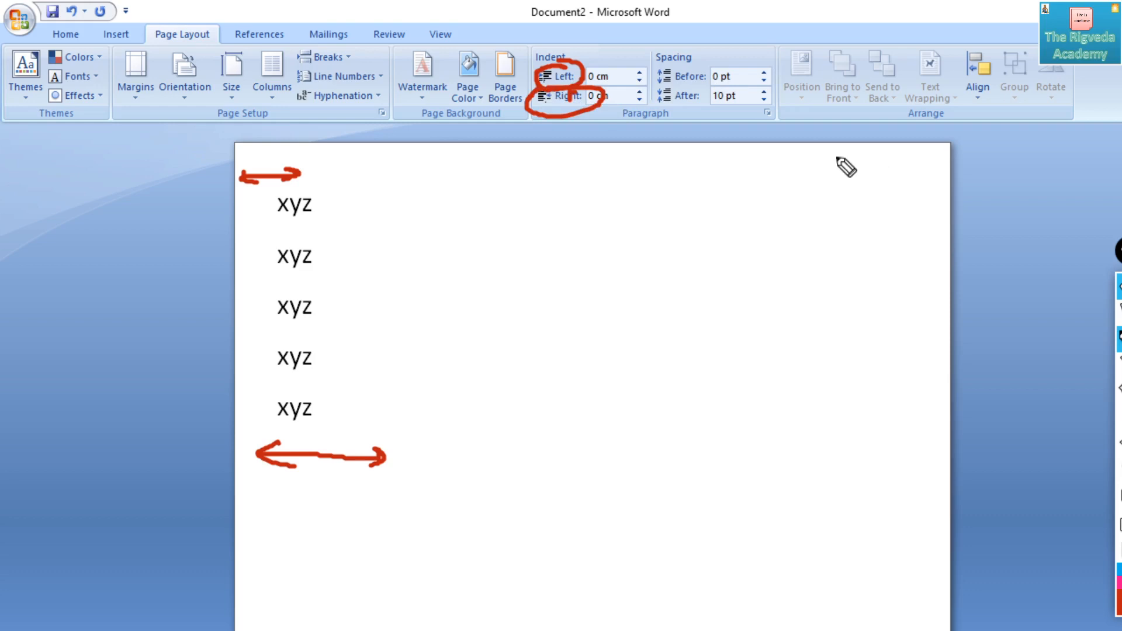
pyautogui.click(875, 183)
pyautogui.moveTo(875, 183)
pyautogui.mouseDown()
pyautogui.moveTo(946, 180)
pyautogui.moveTo(882, 195)
pyautogui.mouseUp()
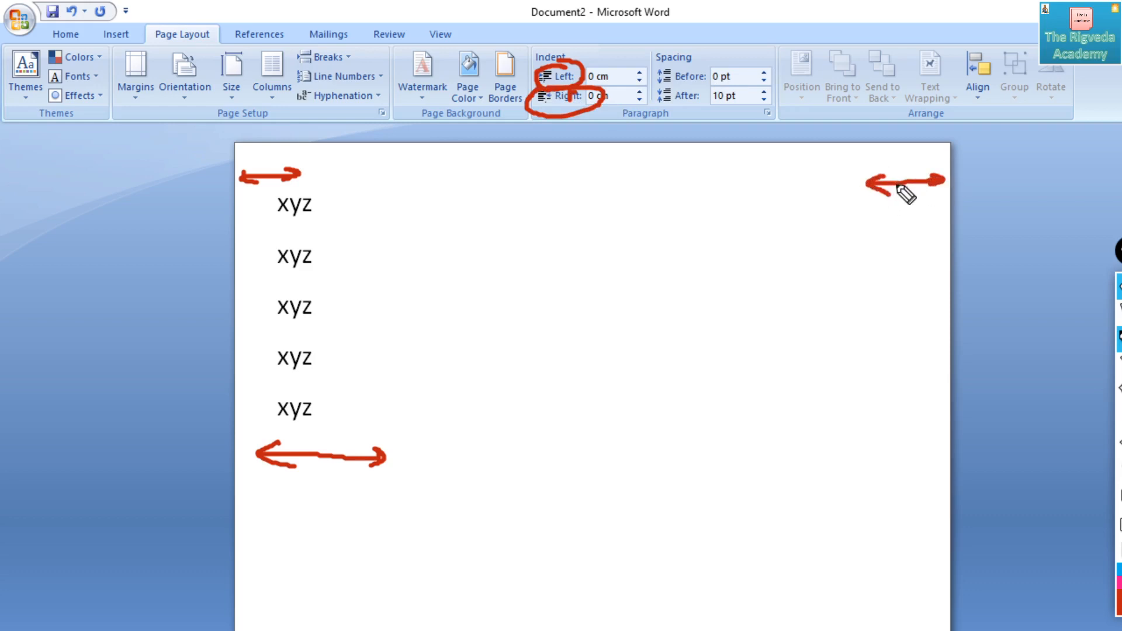
# - Circle the Before and After spacing settings in red and draw a short vertical arrow at the middle of the page's upper edge
pyautogui.moveTo(713, 82)
pyautogui.mouseDown()
pyautogui.moveTo(672, 82)
pyautogui.moveTo(710, 87)
pyautogui.moveTo(680, 109)
pyautogui.moveTo(707, 107)
pyautogui.mouseUp()
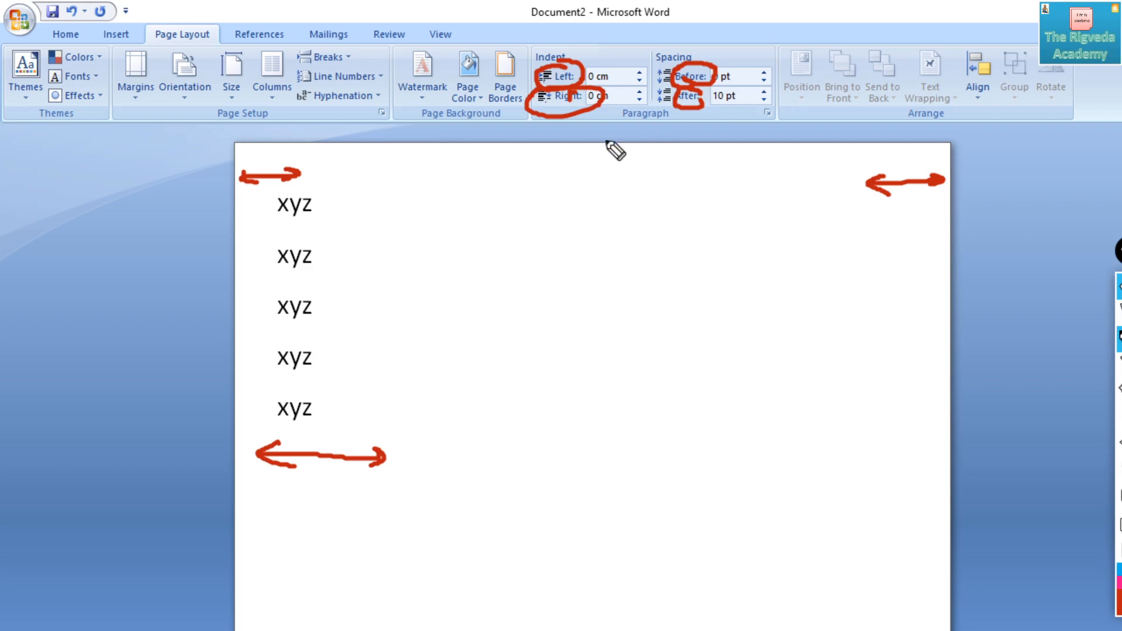
pyautogui.moveTo(602, 145); pyautogui.dragTo(609, 170)
pyautogui.moveTo(603, 143); pyautogui.dragTo(593, 148)
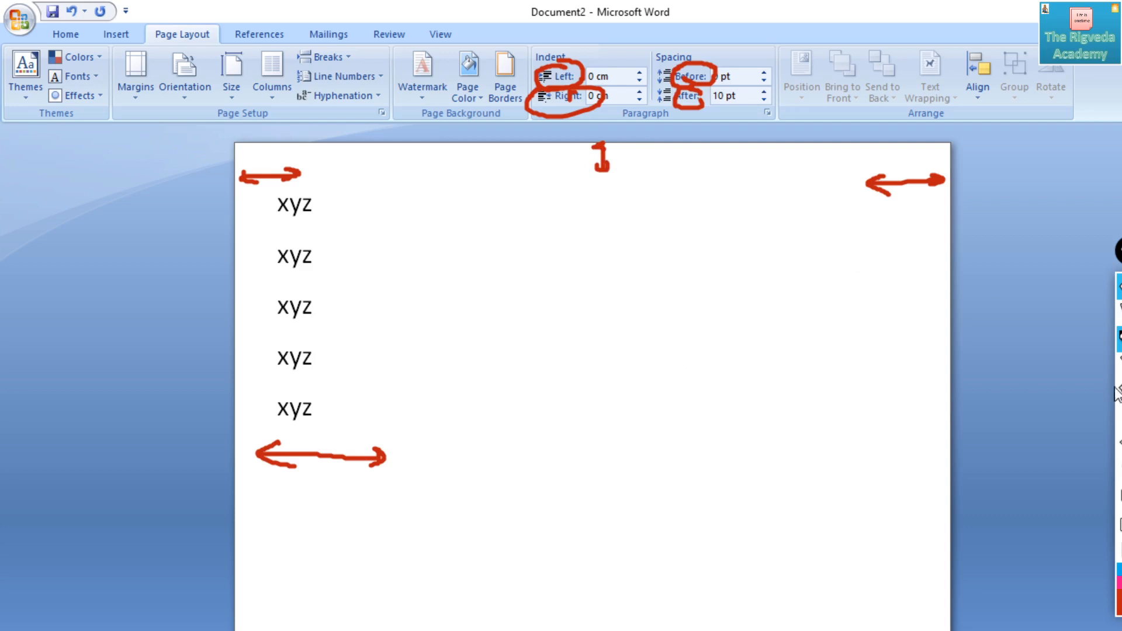
# - Erase all red pen annotations from the screen and return to the normal mouse pointer
pyautogui.click(1118, 496)
pyautogui.click(1119, 312)
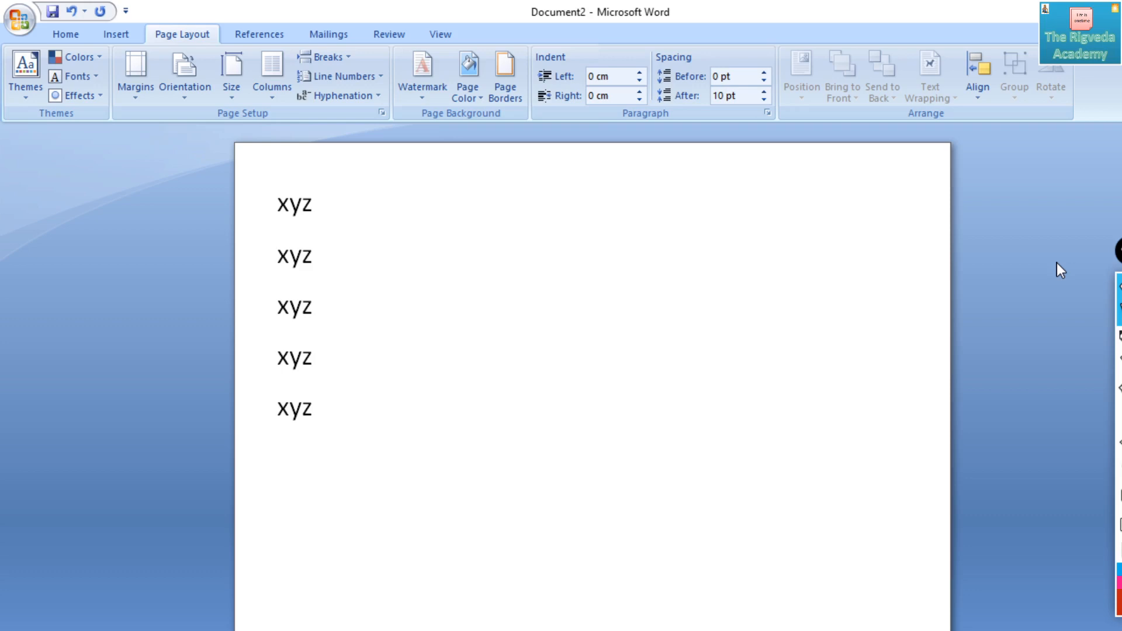
pyautogui.click(1119, 339)
pyautogui.moveTo(629, 214)
pyautogui.mouseDown()
pyautogui.moveTo(604, 212)
pyautogui.moveTo(631, 245)
pyautogui.moveTo(673, 216)
pyautogui.mouseUp()
pyautogui.click(650, 235)
pyautogui.moveTo(697, 211); pyautogui.dragTo(813, 224)
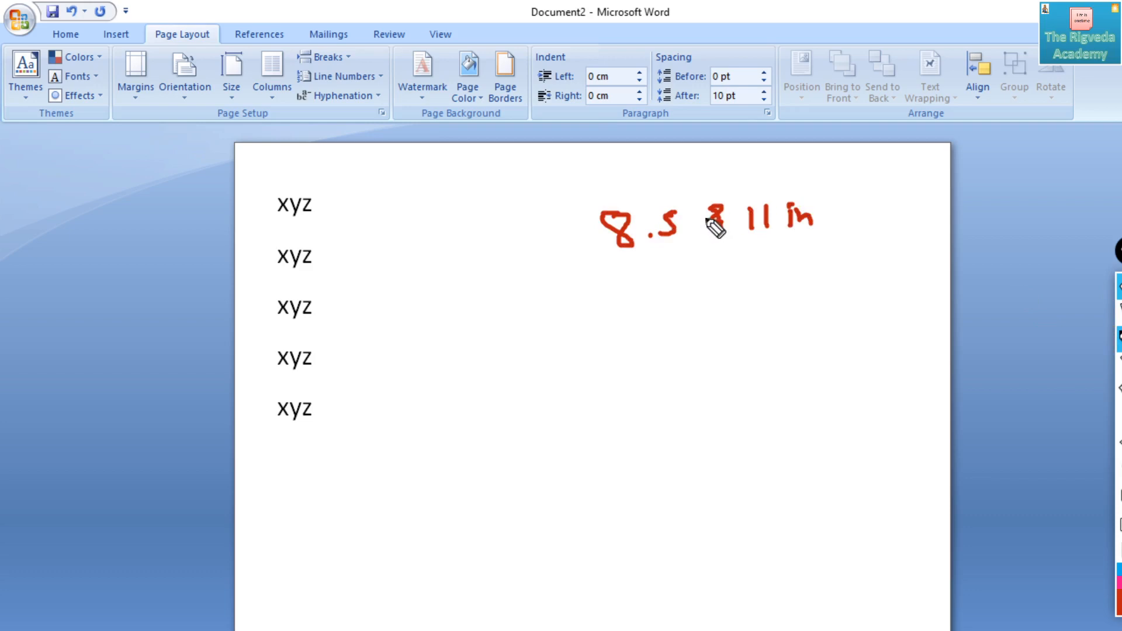
pyautogui.moveTo(1119, 418)
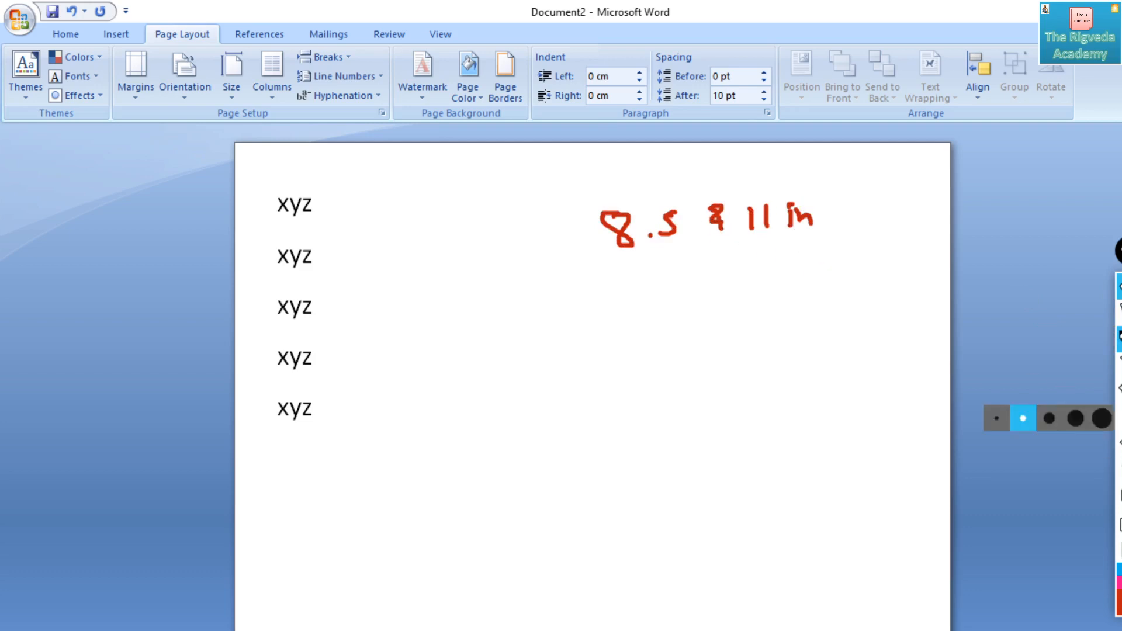
pyautogui.click(1119, 469)
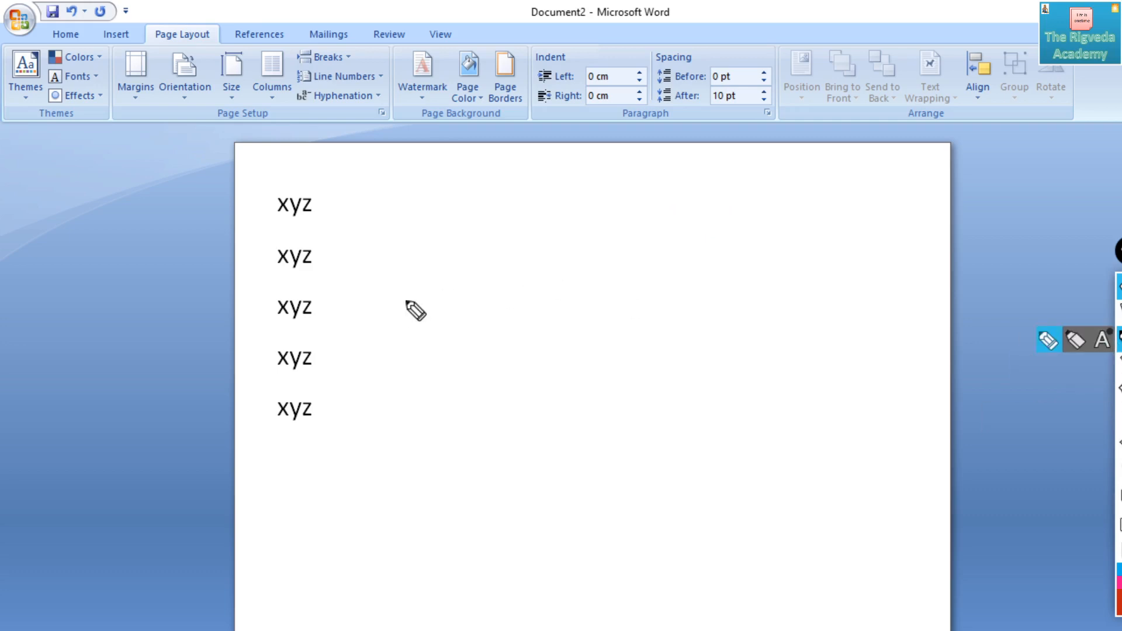
# - Handwrite "8.5 inches by 11 inches" in red pen across the page beside the "xyz" lines
pyautogui.moveTo(413, 296)
pyautogui.mouseDown()
pyautogui.moveTo(399, 308)
pyautogui.moveTo(412, 298)
pyautogui.moveTo(464, 311)
pyautogui.moveTo(447, 316)
pyautogui.moveTo(503, 311)
pyautogui.mouseUp()
pyautogui.click(426, 305)
pyautogui.click(498, 286)
pyautogui.moveTo(509, 293); pyautogui.dragTo(523, 307)
pyautogui.moveTo(538, 292); pyautogui.dragTo(554, 305)
pyautogui.moveTo(561, 297); pyautogui.dragTo(579, 305)
pyautogui.moveTo(643, 262); pyautogui.dragTo(643, 294)
pyautogui.moveTo(659, 275)
pyautogui.mouseDown()
pyautogui.moveTo(672, 279)
pyautogui.moveTo(660, 300)
pyautogui.mouseUp()
pyautogui.click(740, 261)
pyautogui.moveTo(739, 261); pyautogui.dragTo(734, 296)
pyautogui.moveTo(755, 263)
pyautogui.mouseDown()
pyautogui.moveTo(757, 295)
pyautogui.moveTo(829, 286)
pyautogui.mouseUp()
pyautogui.click(788, 258)
pyautogui.moveTo(848, 268)
pyautogui.mouseDown()
pyautogui.moveTo(889, 290)
pyautogui.moveTo(894, 281)
pyautogui.mouseUp()
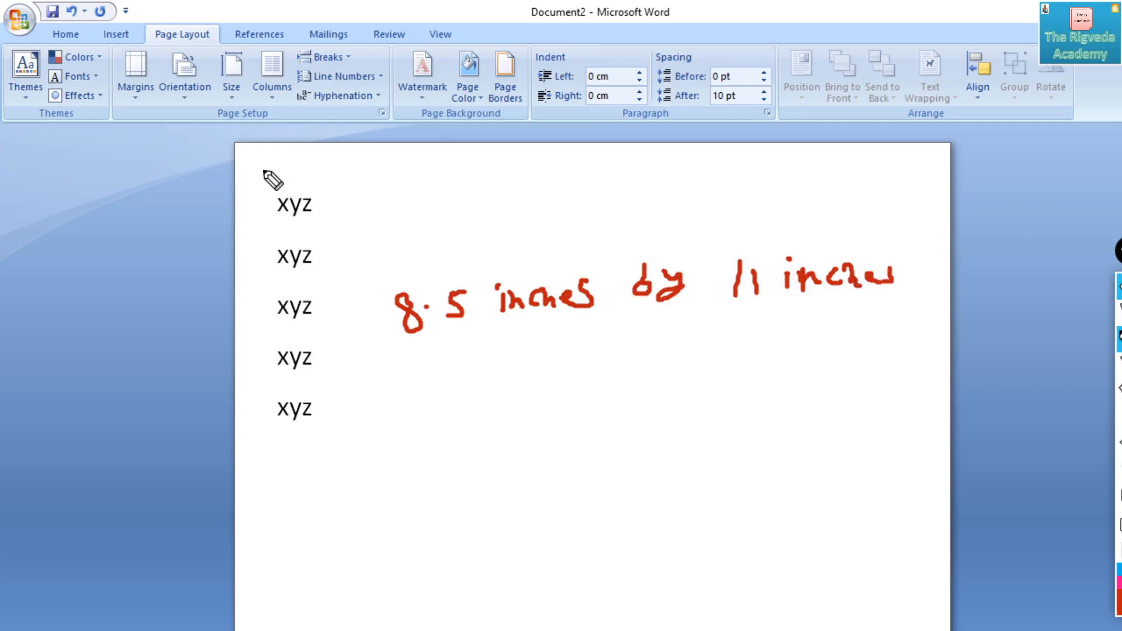
# - Draw red double-headed arrows across the page's full width above the text and down its left edge
pyautogui.moveTo(258, 169)
pyautogui.mouseDown()
pyautogui.moveTo(670, 193)
pyautogui.moveTo(911, 186)
pyautogui.mouseUp()
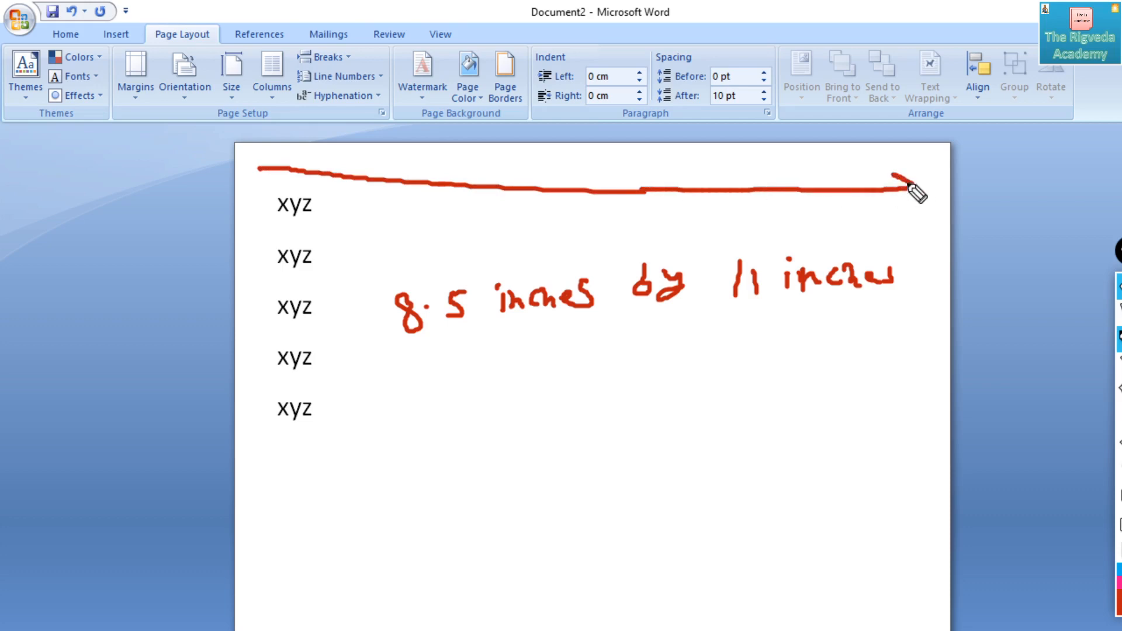
pyautogui.moveTo(279, 161)
pyautogui.mouseDown()
pyautogui.moveTo(238, 383)
pyautogui.moveTo(250, 508)
pyautogui.moveTo(238, 630)
pyautogui.moveTo(276, 629)
pyautogui.mouseUp()
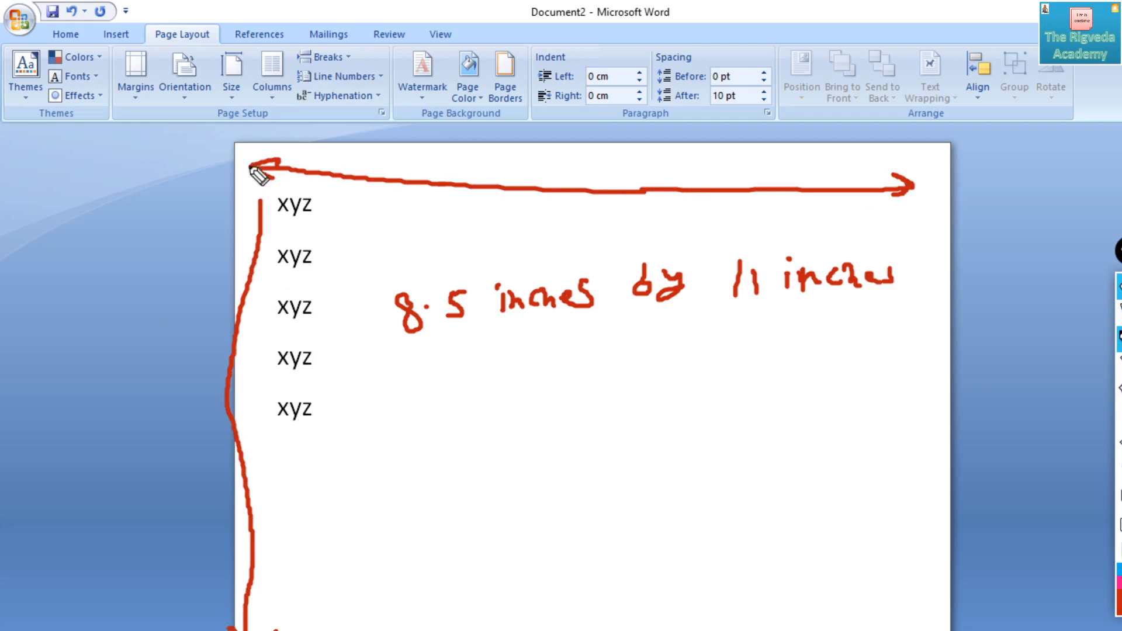
pyautogui.moveTo(248, 209); pyautogui.dragTo(284, 212)
# - Label the vertical arrow "11" and the horizontal arrow "8.5" in red pen
pyautogui.moveTo(157, 370); pyautogui.dragTo(158, 418)
pyautogui.moveTo(184, 367); pyautogui.dragTo(183, 408)
pyautogui.moveTo(586, 142)
pyautogui.mouseDown()
pyautogui.moveTo(571, 141)
pyautogui.moveTo(615, 164)
pyautogui.mouseUp()
pyautogui.click(599, 155)
pyautogui.moveTo(620, 141); pyautogui.dragTo(639, 138)
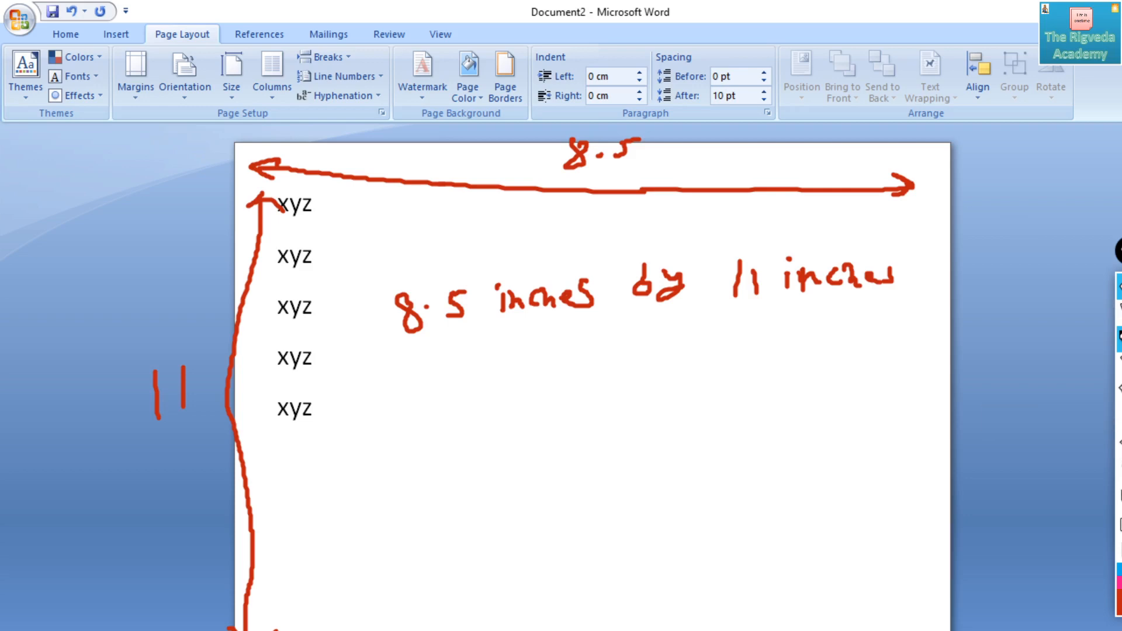
# - Erase the page-size notes and arrows, and switch from the pen back to the mouse pointer
pyautogui.click(1120, 495)
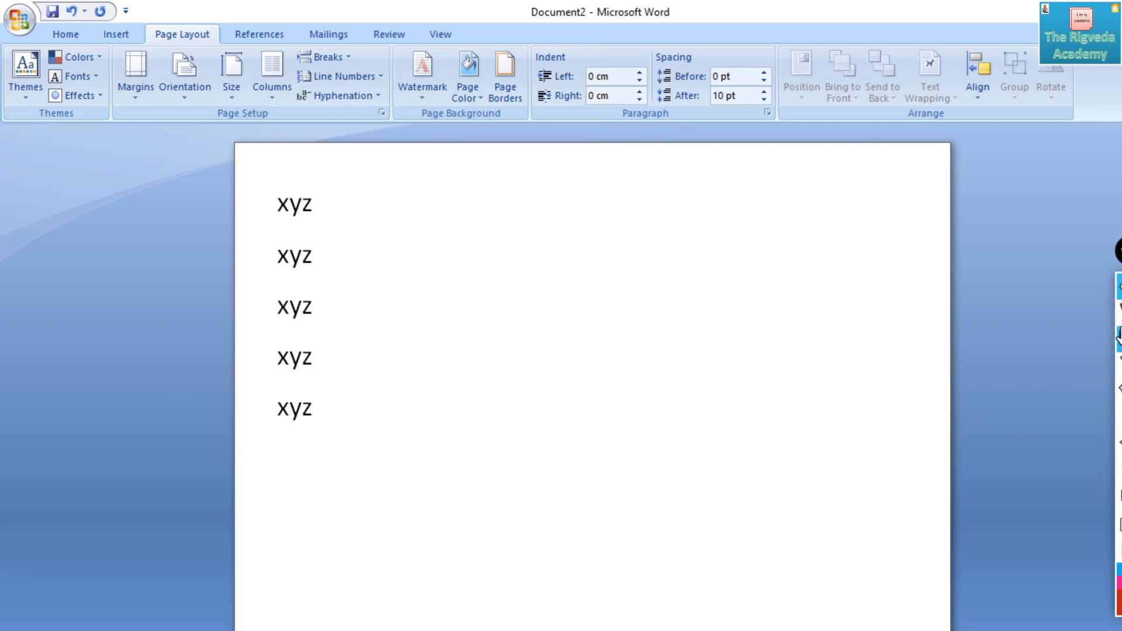
pyautogui.click(1119, 312)
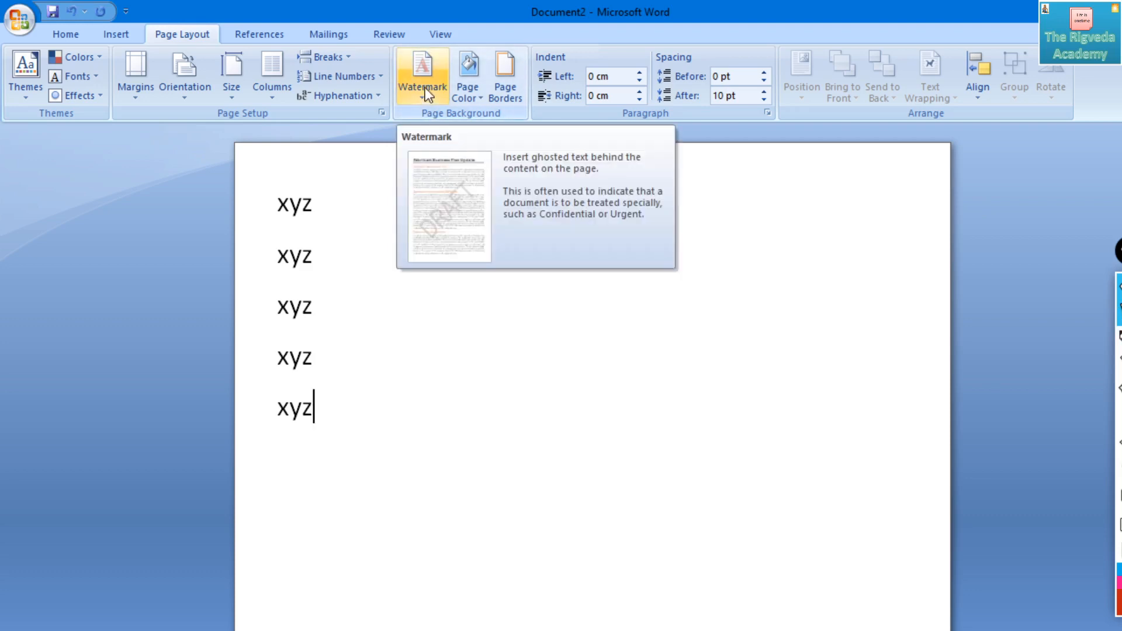
# - Apply the DO NOT COPY 1 watermark and add an empty line below the last "xyz"
pyautogui.click(422, 66)
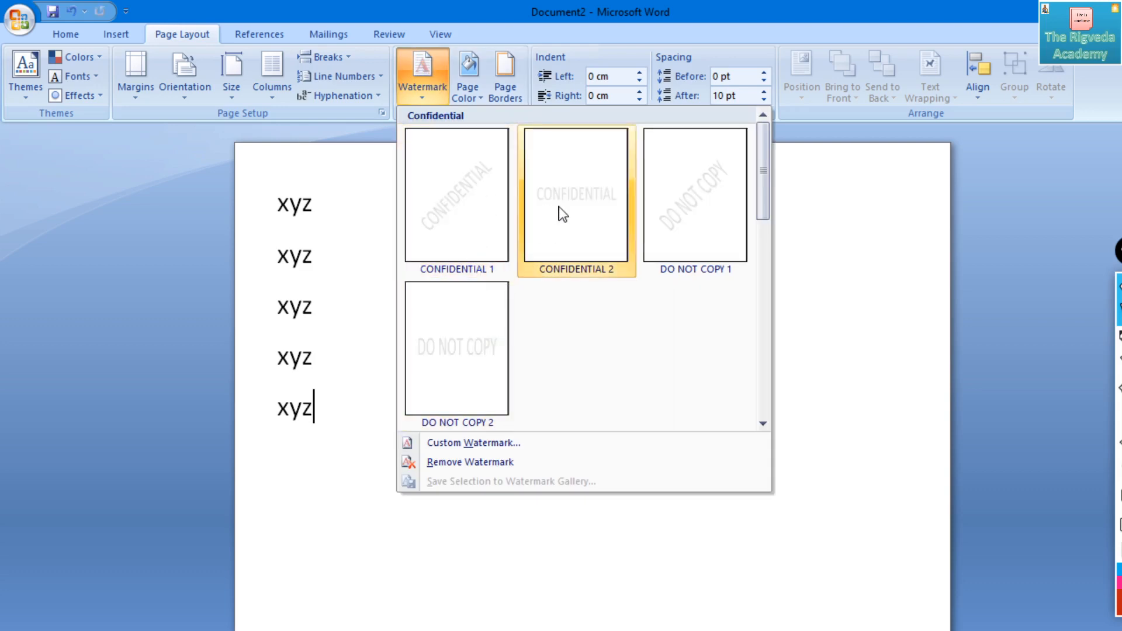
pyautogui.click(704, 215)
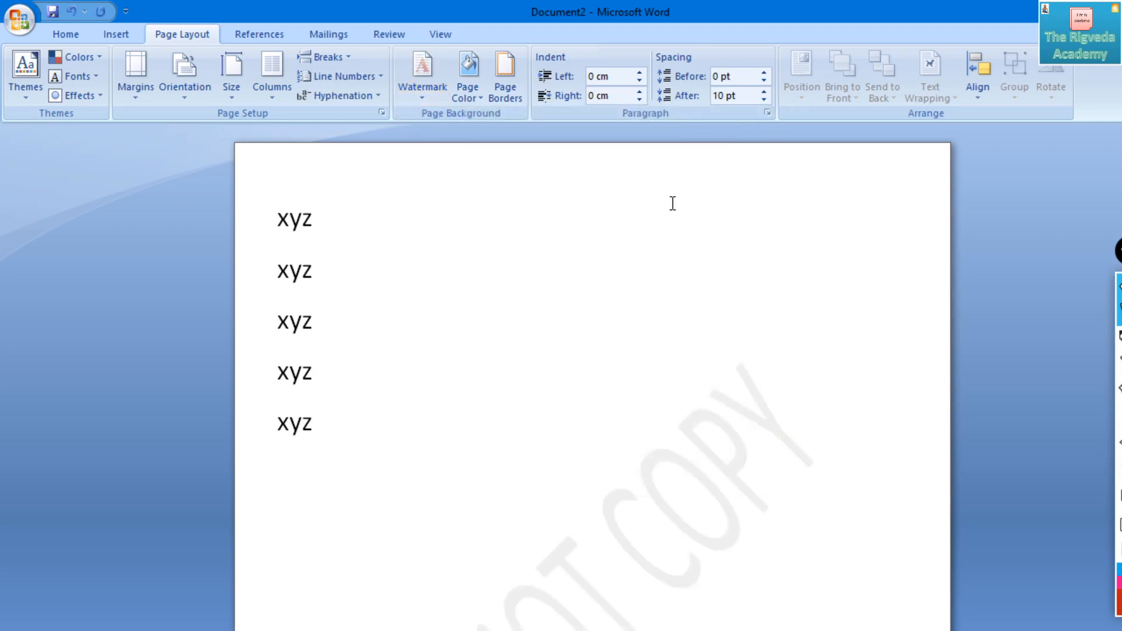
pyautogui.press('Return')
pyautogui.scroll(-5, 671, 203)
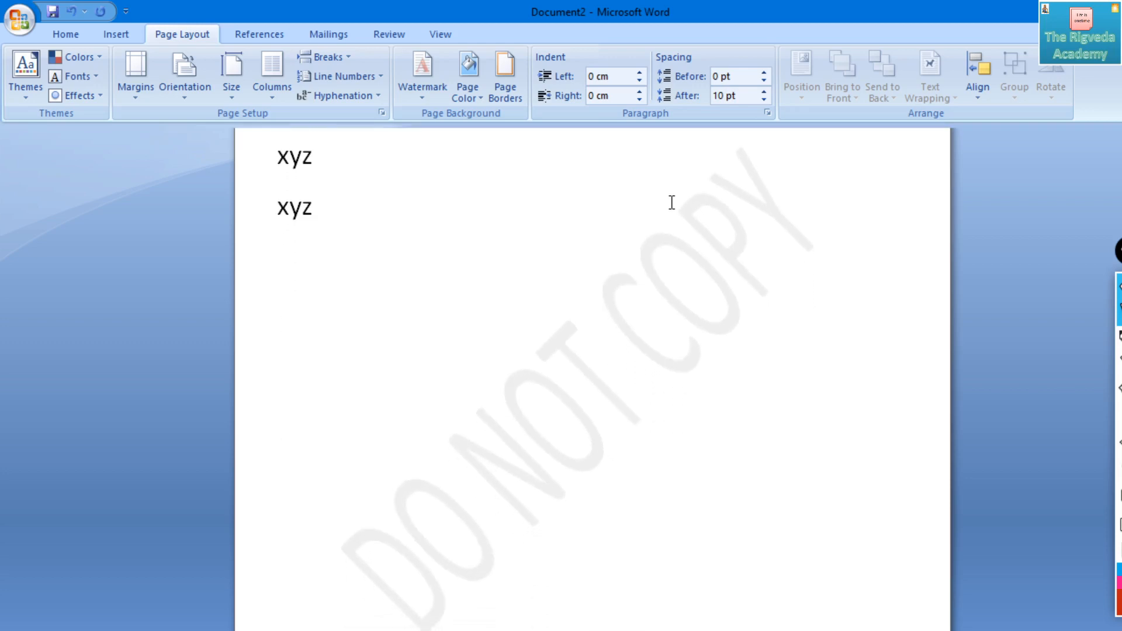
pyautogui.scroll(-1, 672, 203)
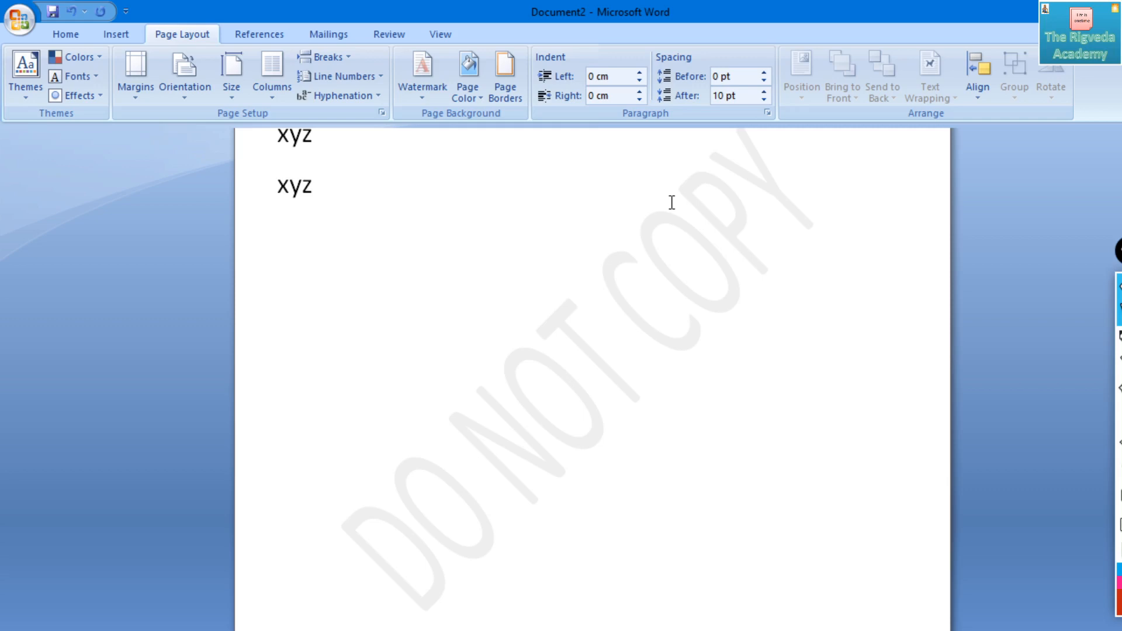
# - Replace the watermark with CONFIDENTIAL 1 and remove it from the document again
pyautogui.click(426, 76)
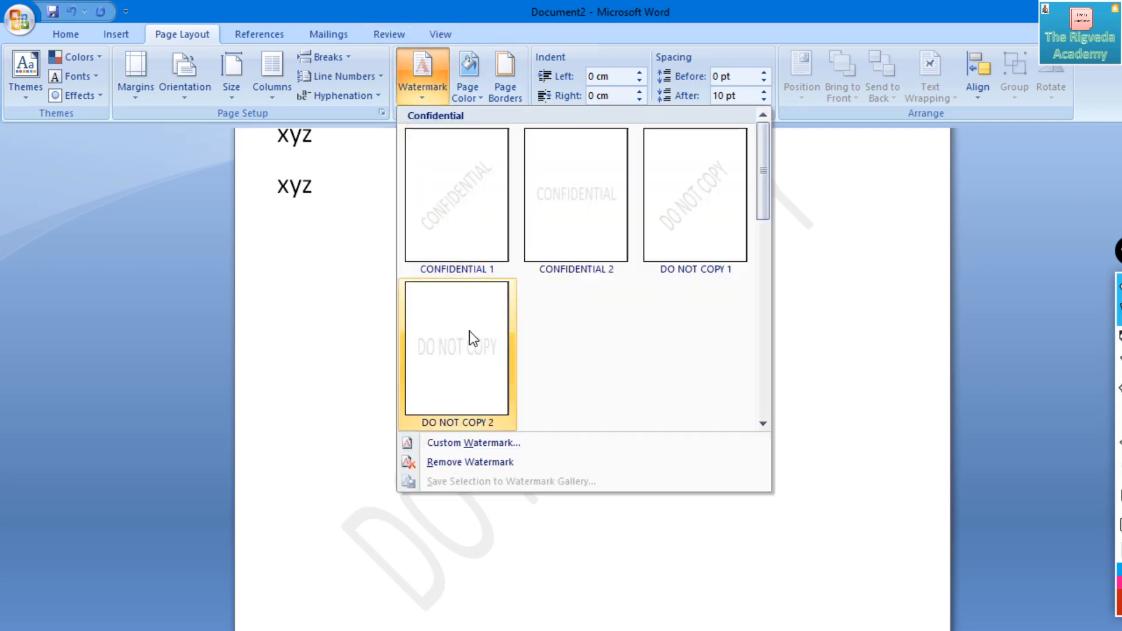
pyautogui.click(473, 226)
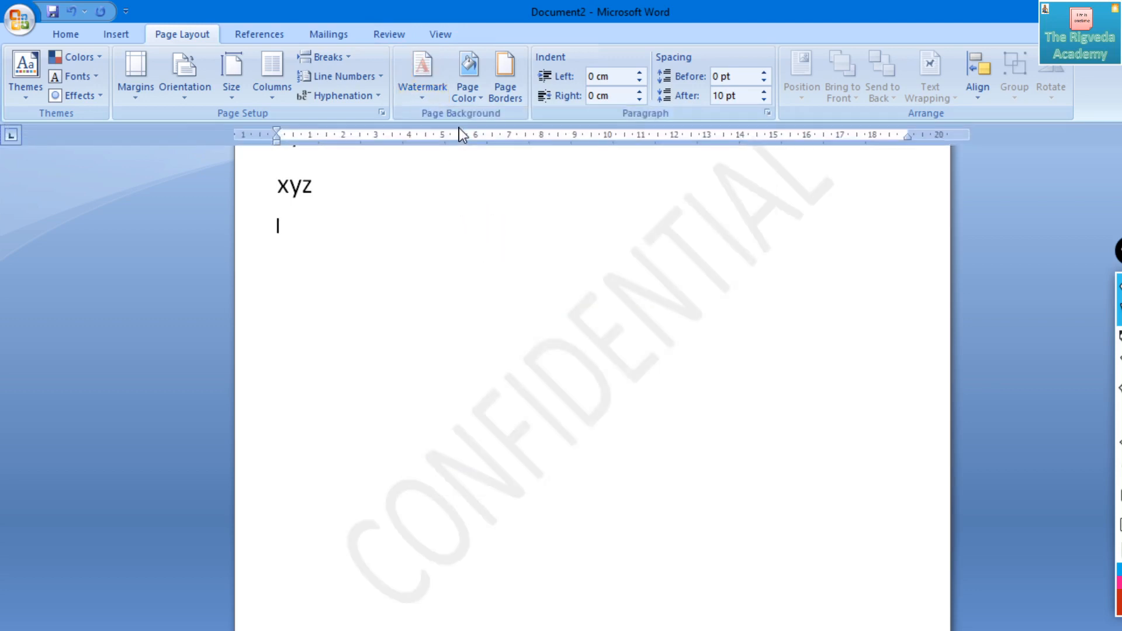
pyautogui.click(422, 71)
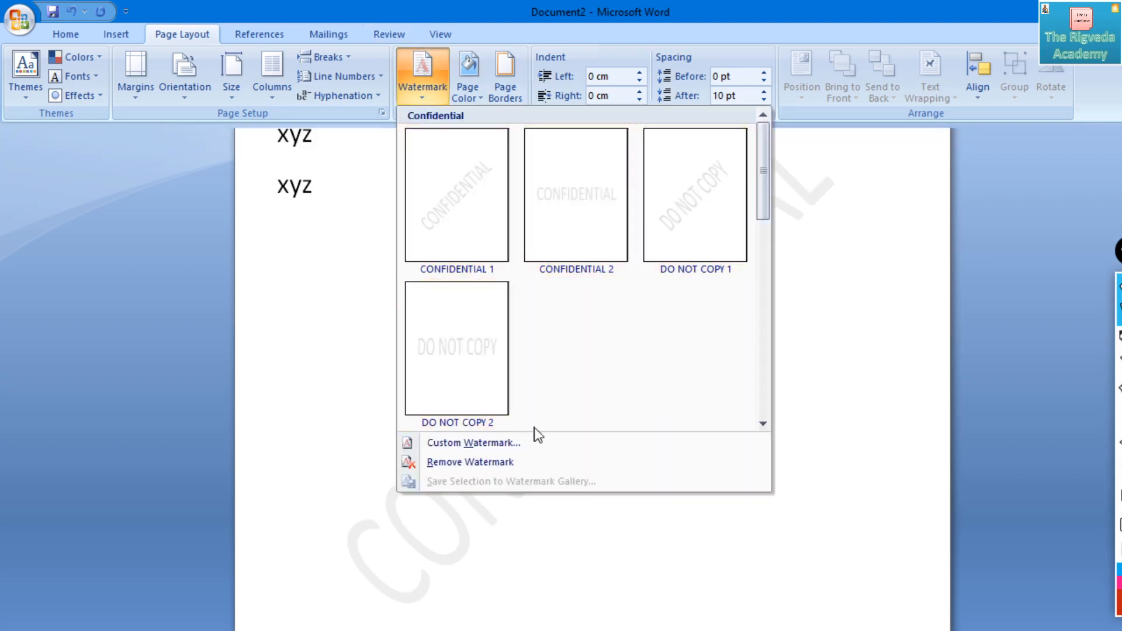
pyautogui.click(498, 461)
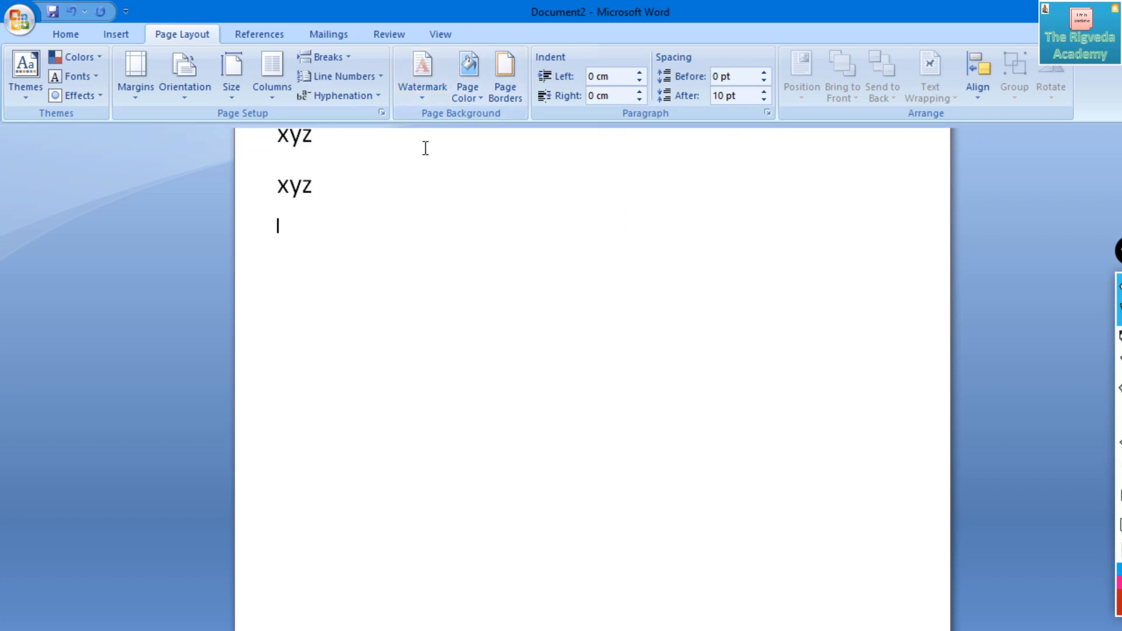
# - Place the text cursor at the end of the first "xyz" line and apply the One column layout
pyautogui.press('Up')
pyautogui.press('Up')
pyautogui.press('Up')
pyautogui.press('Up')
pyautogui.press('Up')
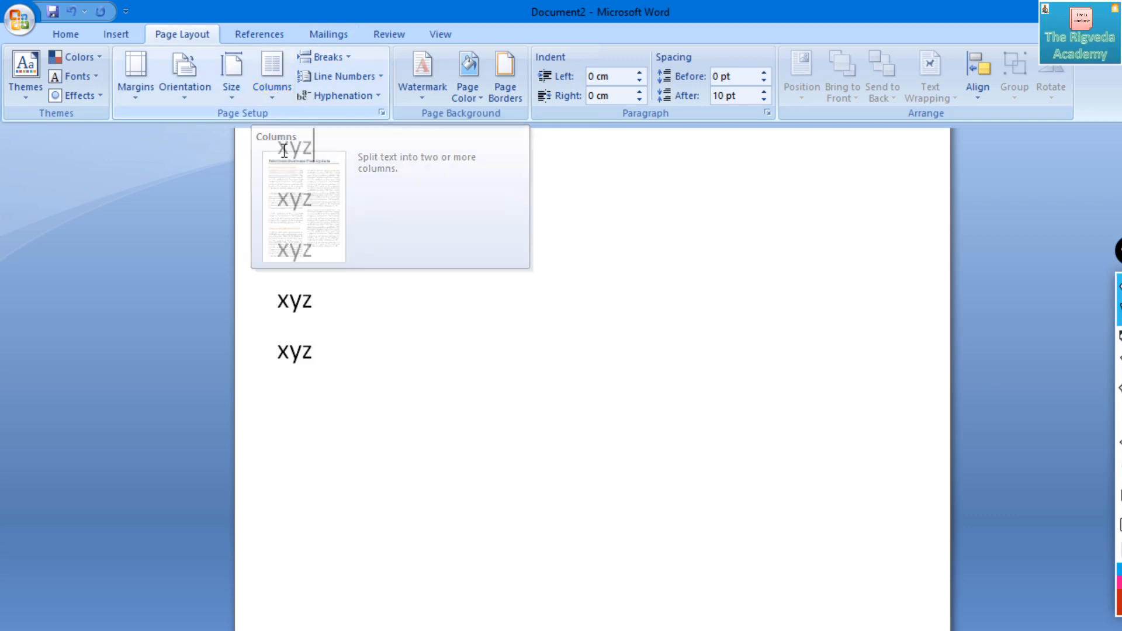
pyautogui.click(274, 79)
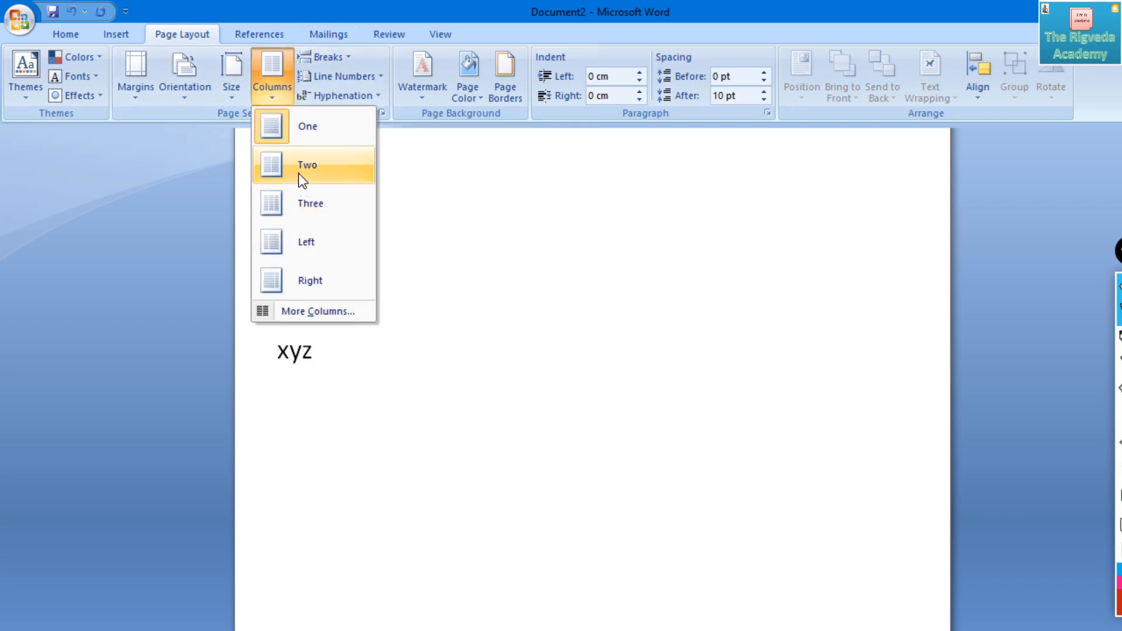
pyautogui.click(311, 139)
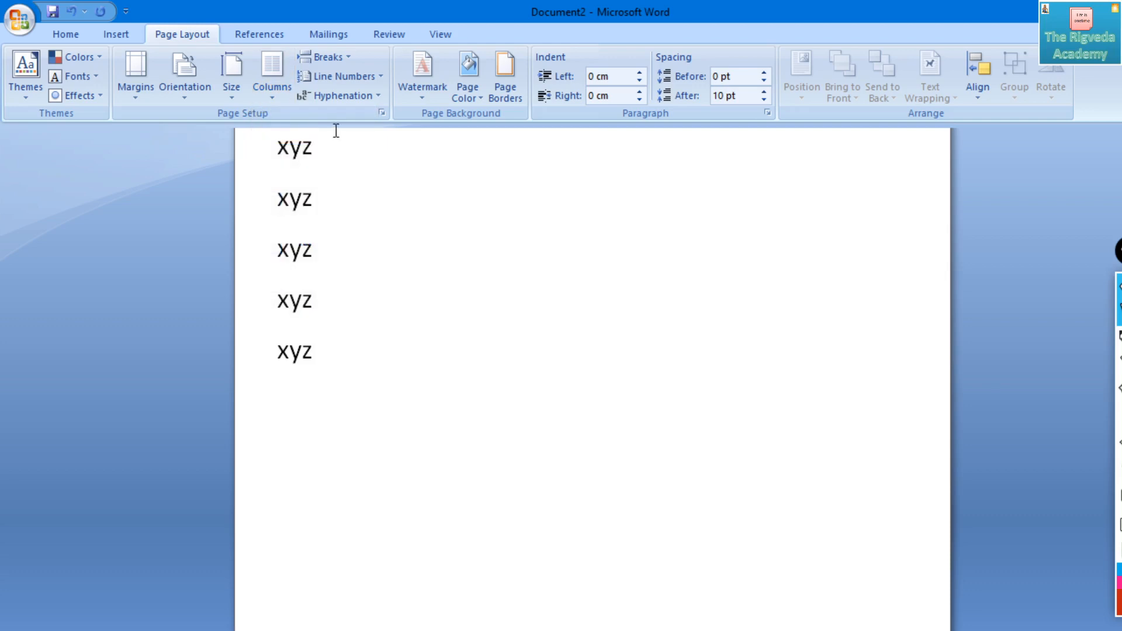
# - Paste the copied "xyz" text three times, starting at the end of the first line
pyautogui.hotkey('ctrl', 'v')
pyautogui.hotkey('ctrl', 'v')
pyautogui.hotkey('ctrl', 'v')
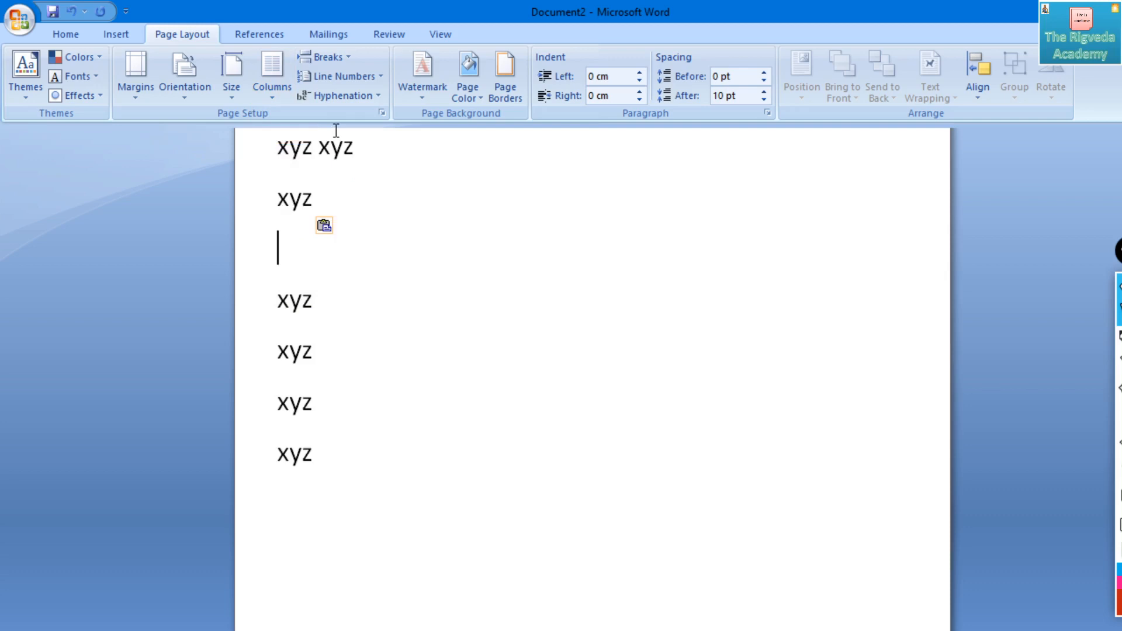
# - Select the whole first line "xyz xyz" and copy it
pyautogui.press('Up')
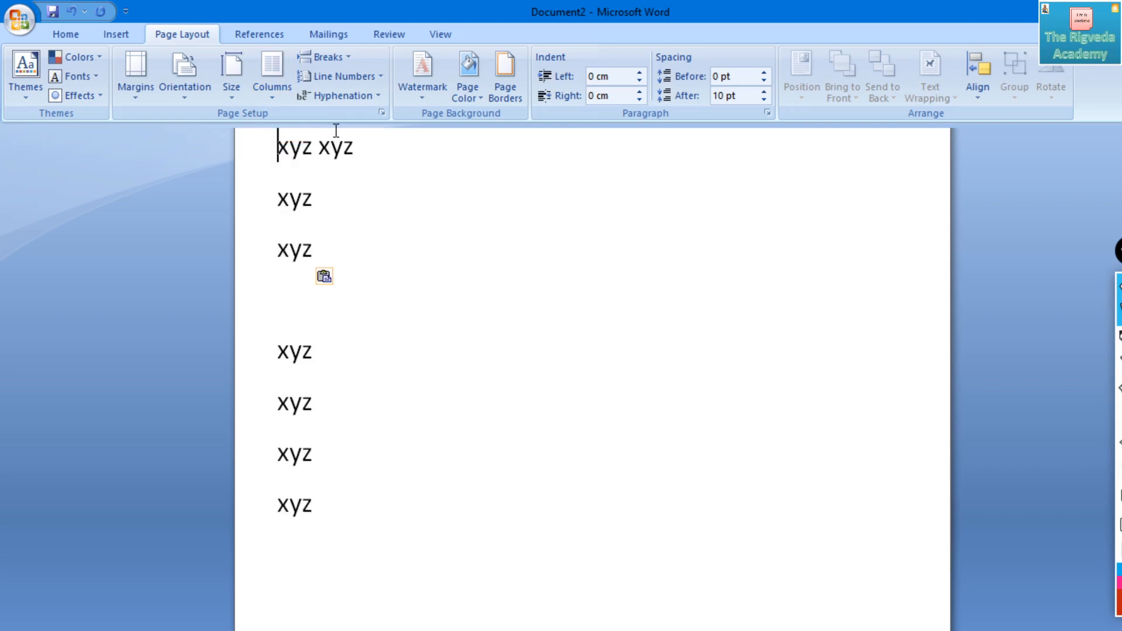
pyautogui.hotkey('shift', 'Right')
pyautogui.hotkey('shift', 'Right')
pyautogui.hotkey('shift', 'Right')
pyautogui.hotkey('shift', 'Right')
pyautogui.hotkey('shift', 'Right')
pyautogui.hotkey('shift', 'Right')
pyautogui.hotkey('shift', 'Right')
pyautogui.hotkey('shift', 'Right')
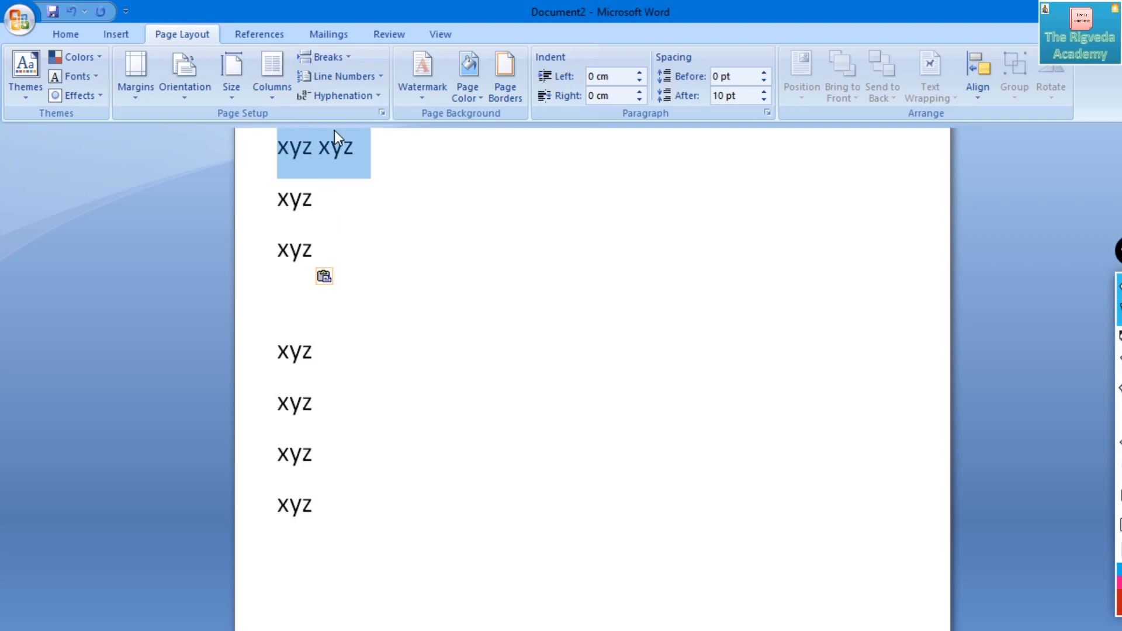
pyautogui.hotkey('ctrl', 'c')
# - Paste the copied pair at the end of the first line so it reads "xyz xyz xyz xyz"
pyautogui.press('Right')
pyautogui.press('Up')
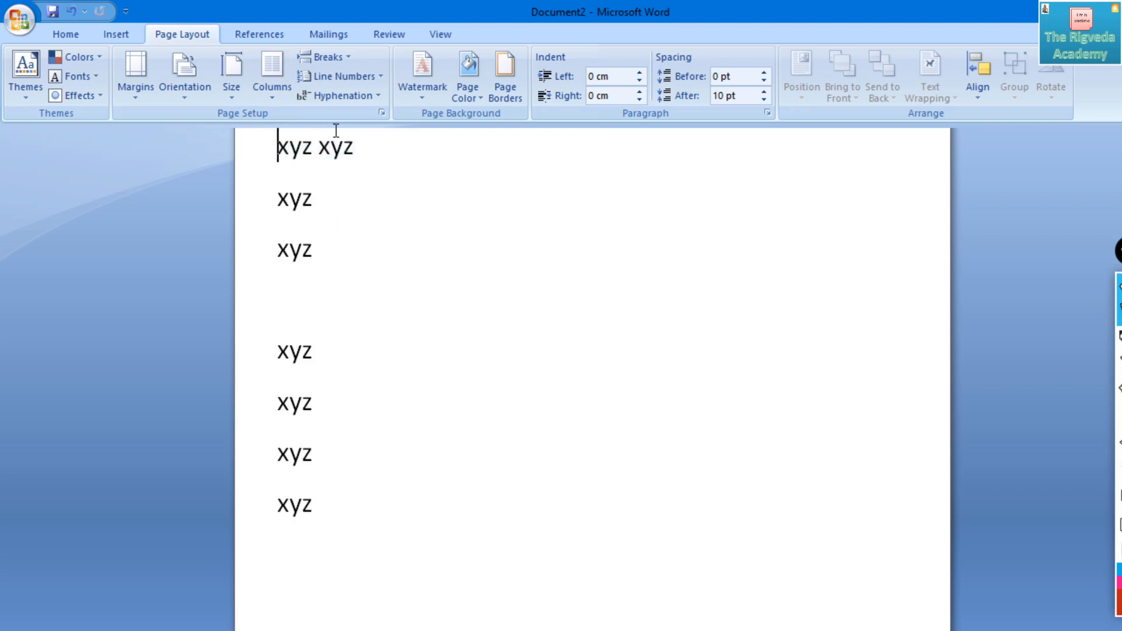
pyautogui.press('Right')
pyautogui.press('Right')
pyautogui.press('Right')
pyautogui.press('Right')
pyautogui.press('Right')
pyautogui.press('Right')
pyautogui.press('Right')
pyautogui.press('Right')
pyautogui.press('Left')
pyautogui.hotkey('ctrl', 'v')
# - Move the text cursor along the four-word first line and choose the One column layout again
pyautogui.press('Up')
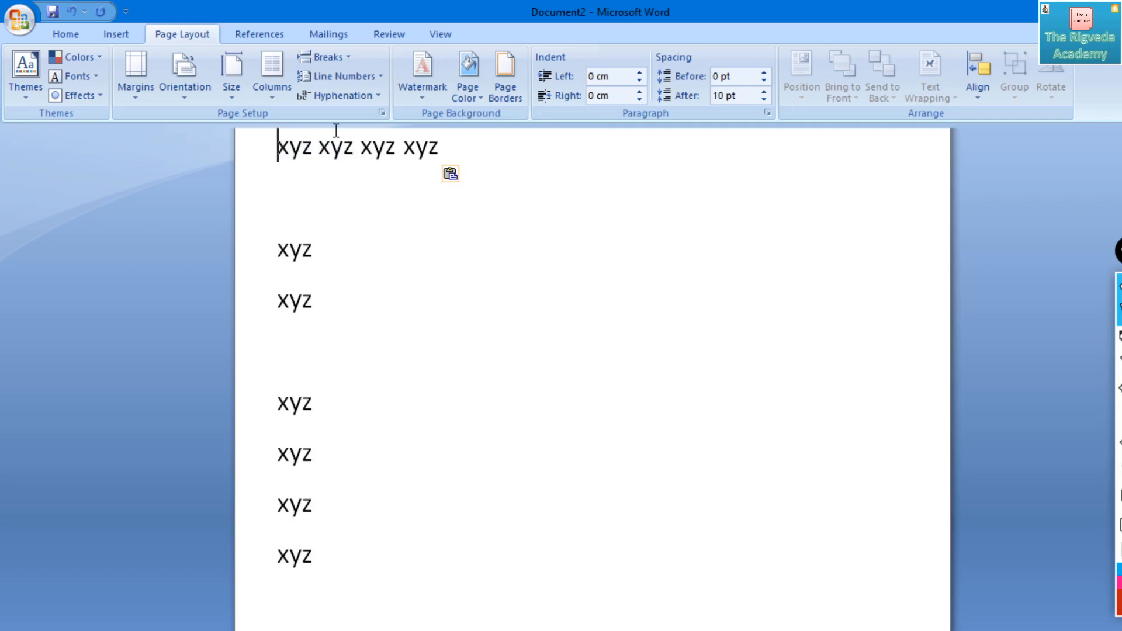
pyautogui.press('Right')
pyautogui.press('Right')
pyautogui.press('Right')
pyautogui.press('Right')
pyautogui.press('Right')
pyautogui.press('Right')
pyautogui.press('Right')
pyautogui.press('Right')
pyautogui.press('Right')
pyautogui.press('Right')
pyautogui.press('Right')
pyautogui.press('Right')
pyautogui.press('Right')
pyautogui.click(282, 69)
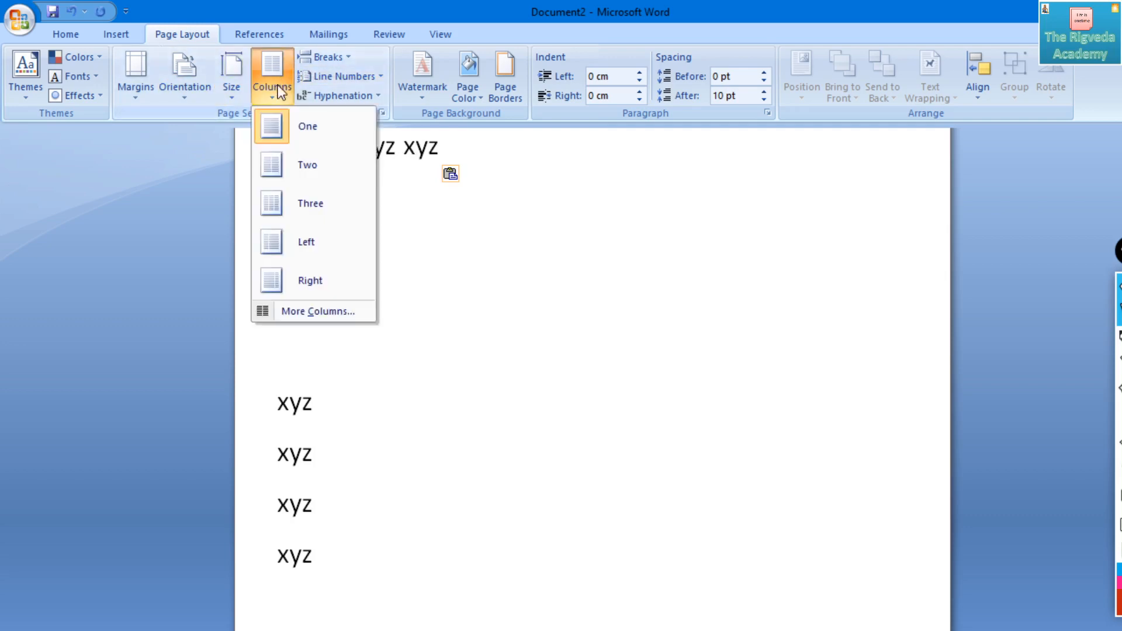
pyautogui.click(293, 131)
# - Paste the copied "xyz xyz" four more times at the end of the first line to lengthen it to twelve words
pyautogui.press('Right')
pyautogui.press('Right')
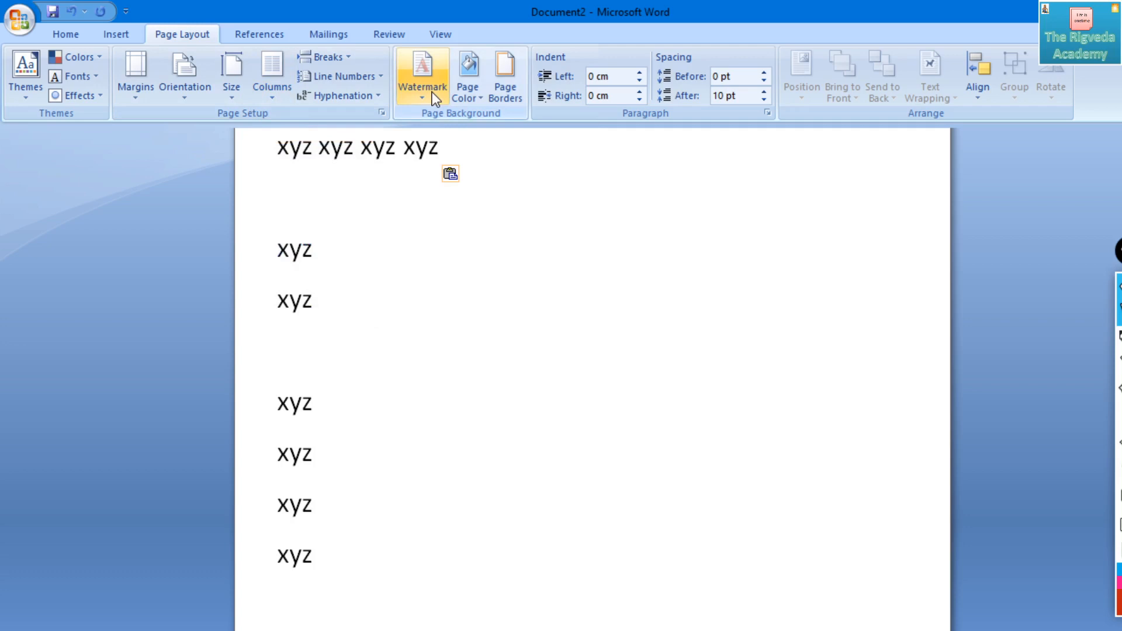
pyautogui.hotkey('ctrl', 'v')
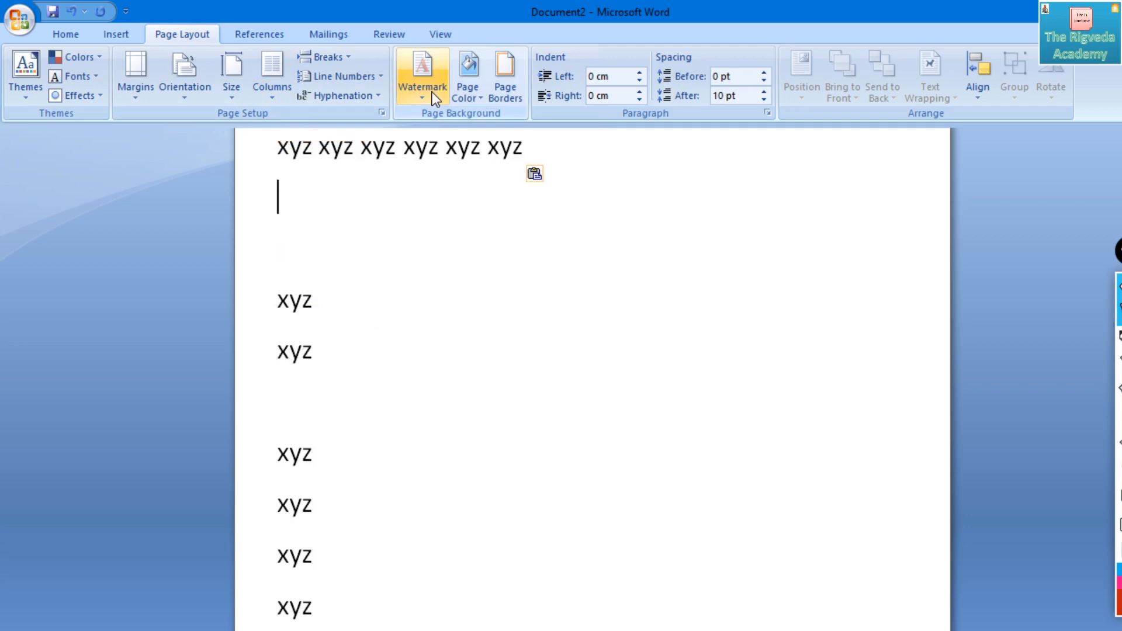
pyautogui.press('Left')
pyautogui.hotkey('ctrl', 'v')
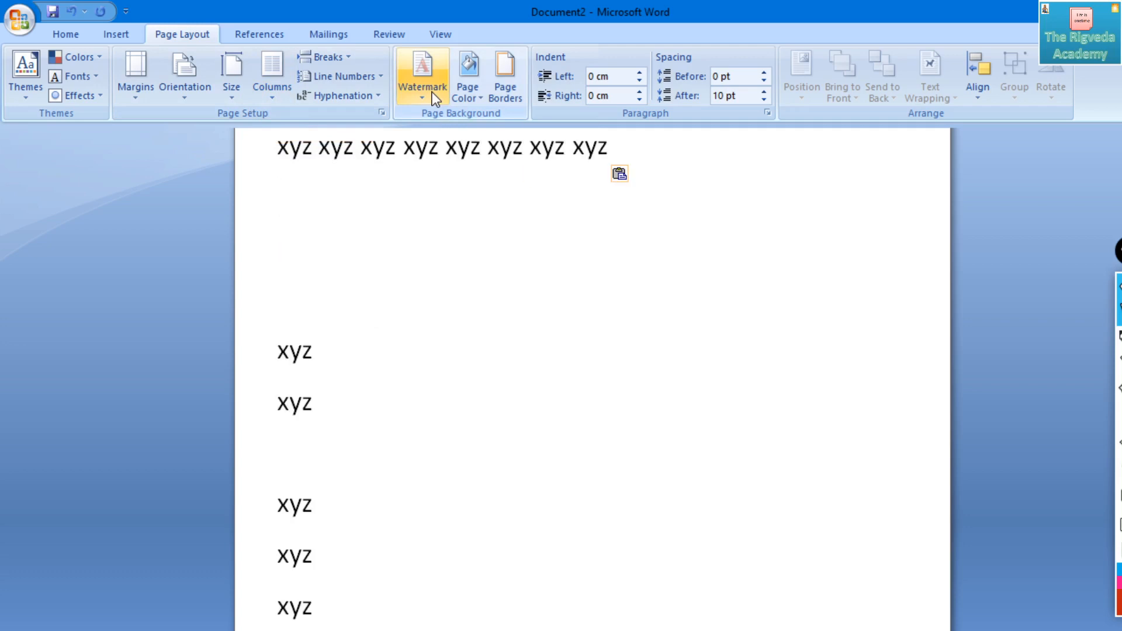
pyautogui.press('Left')
pyautogui.hotkey('ctrl', 'v')
pyautogui.press('Left')
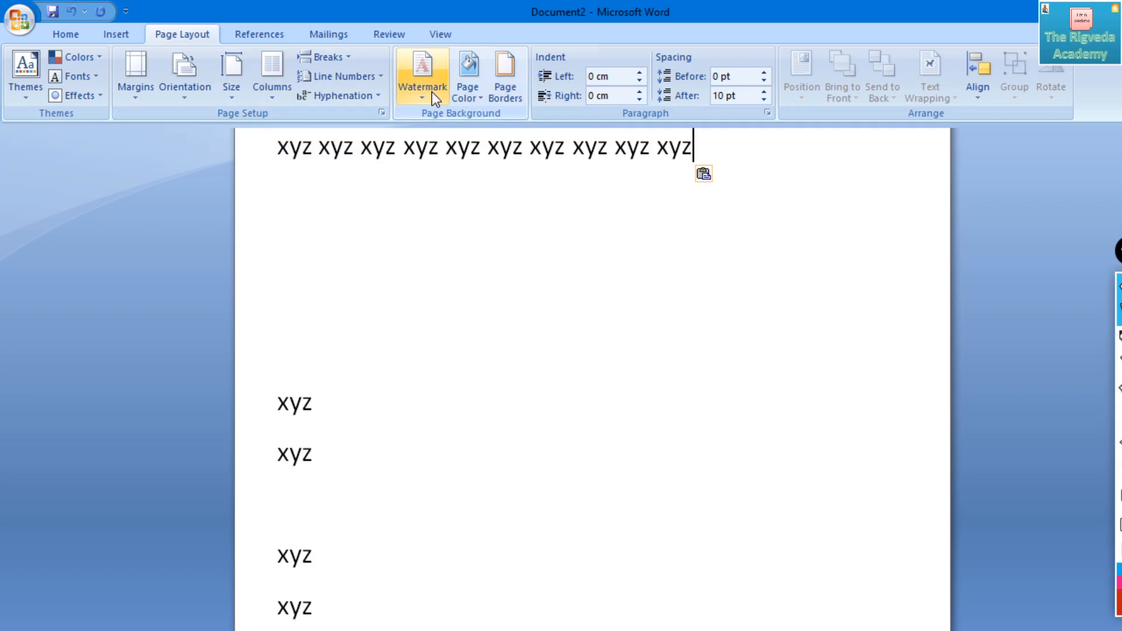
pyautogui.hotkey('ctrl', 'v')
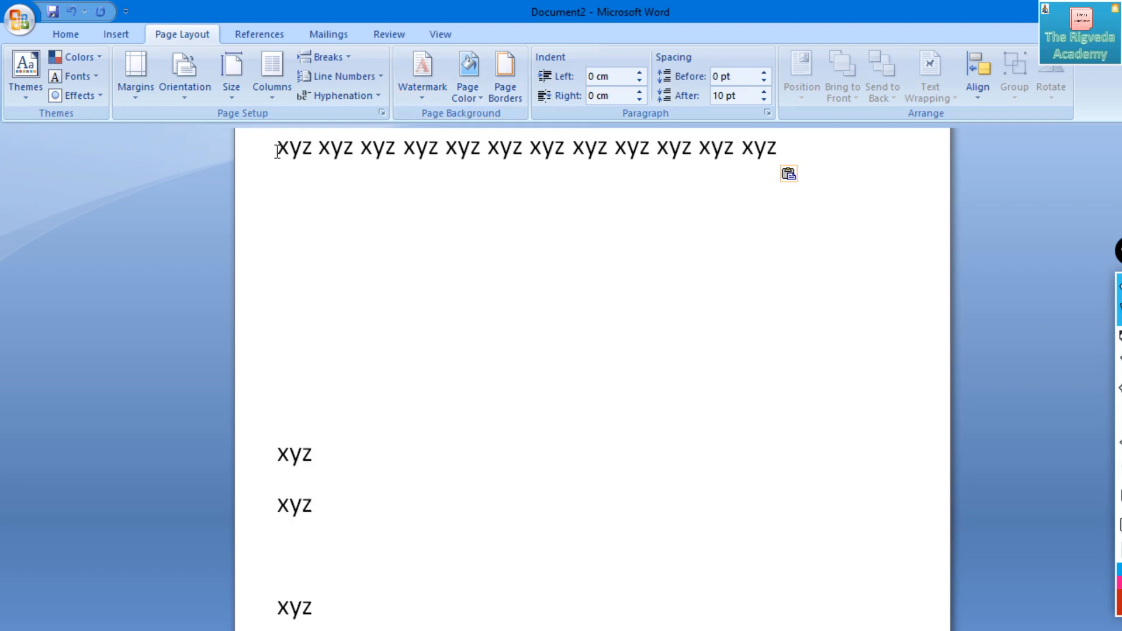
# - Copy the twelve-word "xyz" line and paste it repeatedly to make four identical lines
pyautogui.moveTo(275, 145); pyautogui.dragTo(779, 187)
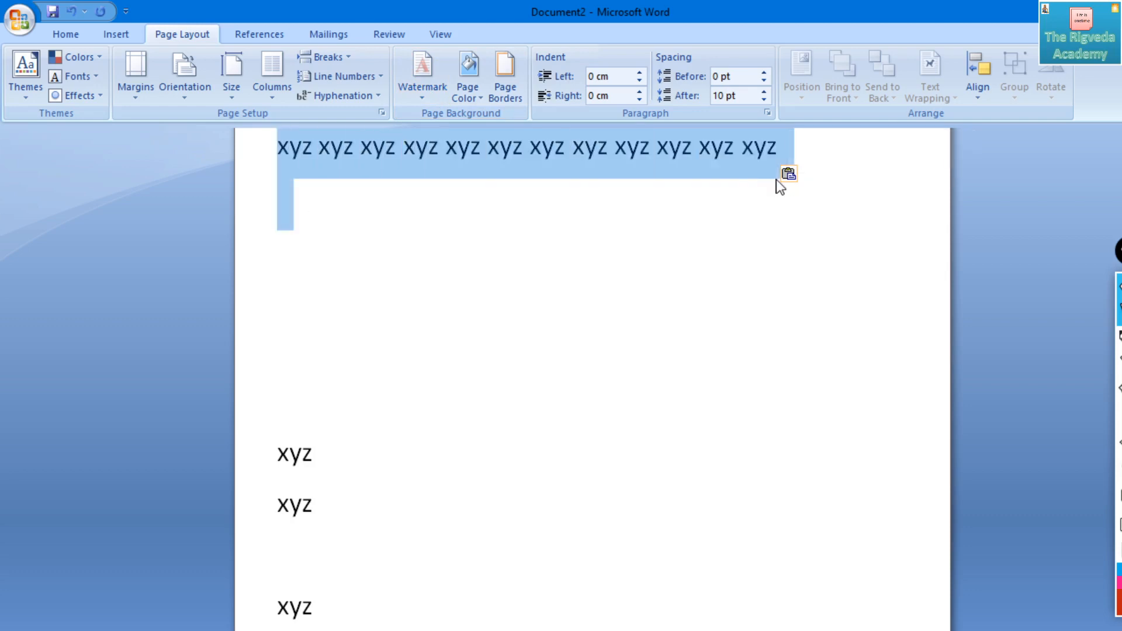
pyautogui.click(777, 181)
pyautogui.hotkey('ctrl', 'v')
pyautogui.hotkey('ctrl', 'v')
pyautogui.hotkey('ctrl', 'v')
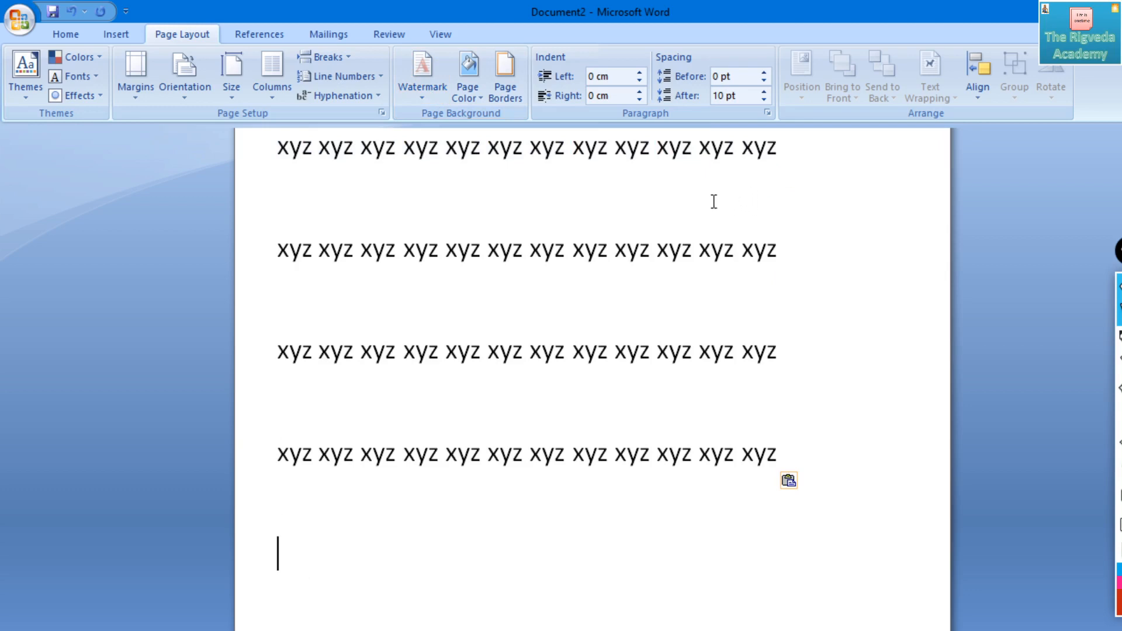
# - Arrange the text in two columns and delete the single "xyz" words stacked in the second column
pyautogui.click(271, 94)
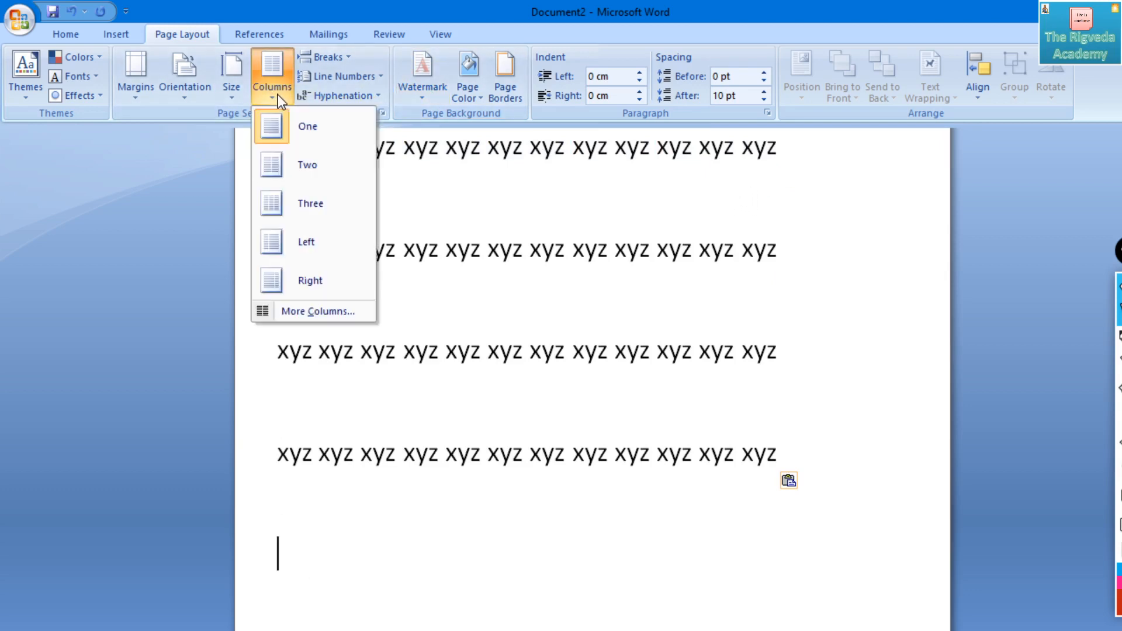
pyautogui.click(295, 164)
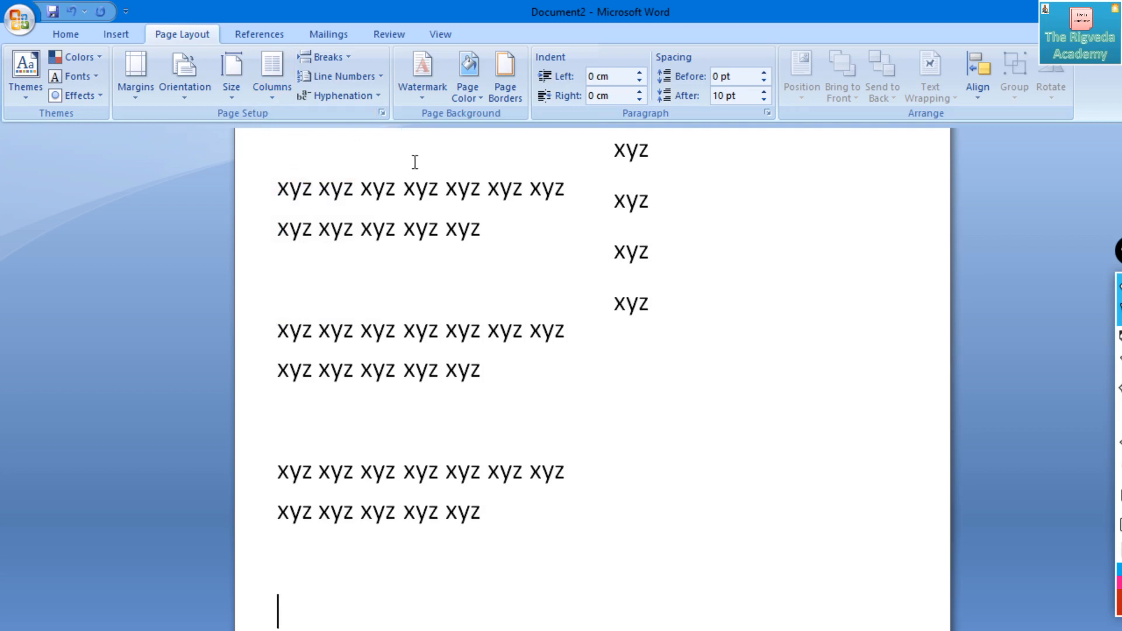
pyautogui.moveTo(668, 323); pyautogui.dragTo(629, 167)
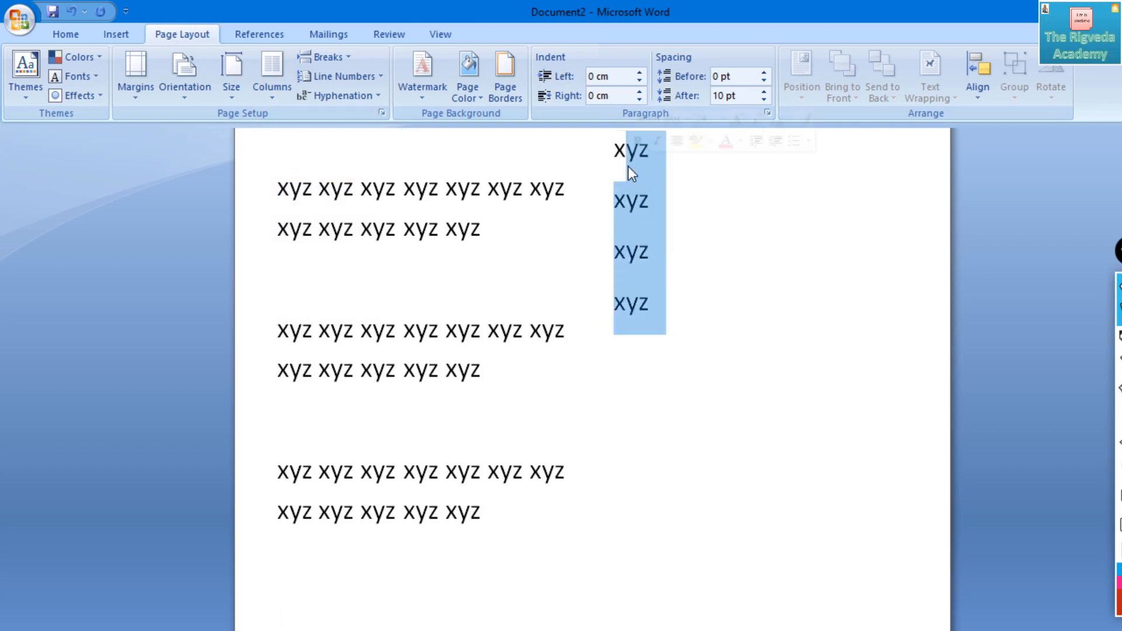
pyautogui.click(629, 166)
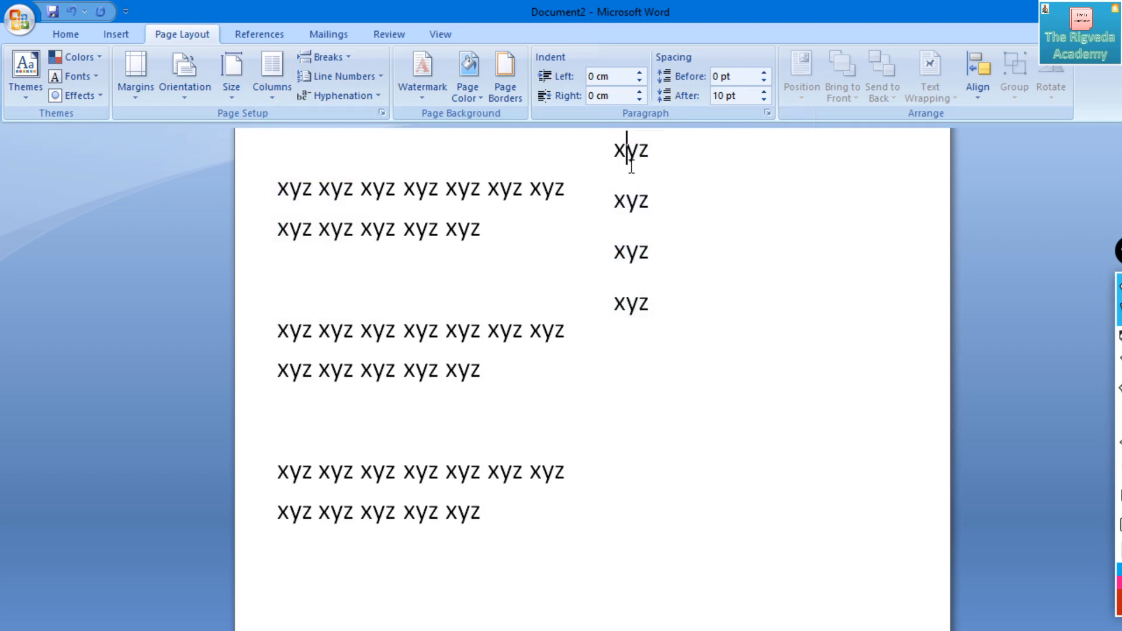
pyautogui.press('Delete')
pyautogui.press('Delete')
pyautogui.press('Delete')
pyautogui.press('Delete')
pyautogui.press('Delete')
pyautogui.press('Delete')
pyautogui.press('Delete')
pyautogui.press('Delete')
pyautogui.press('Delete')
pyautogui.press('Delete')
pyautogui.press('Delete')
pyautogui.press('Delete')
pyautogui.press('Delete')
pyautogui.press('BackSpace')
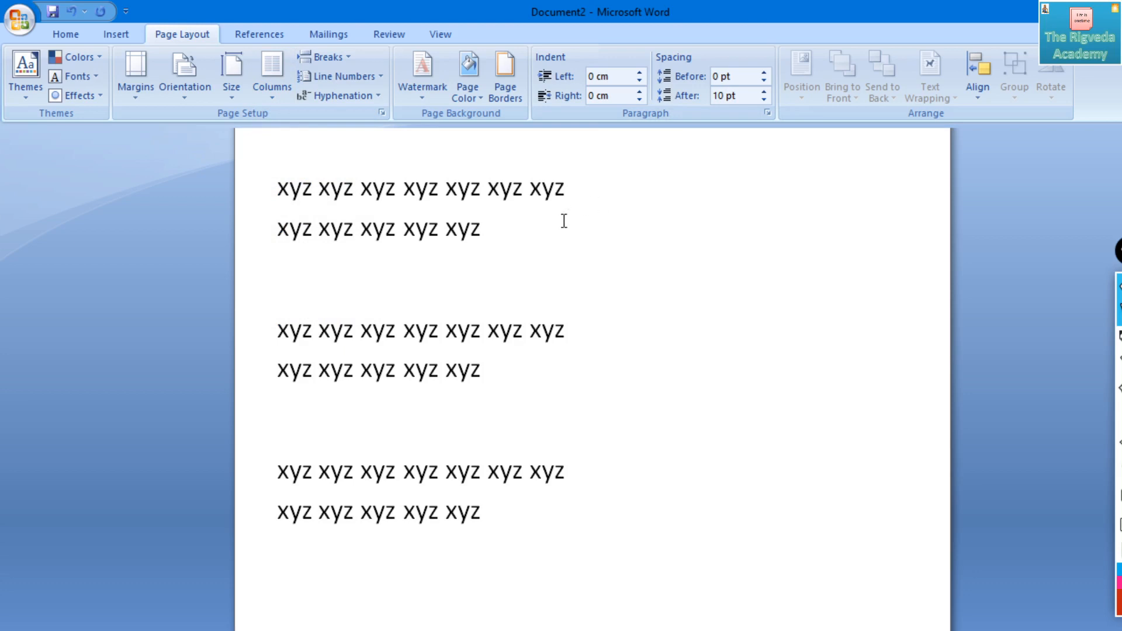
# - Paste the copied twelve-word "xyz" line five times in a row at the cleared spot in the second column
pyautogui.moveTo(563, 218); pyautogui.dragTo(310, 169)
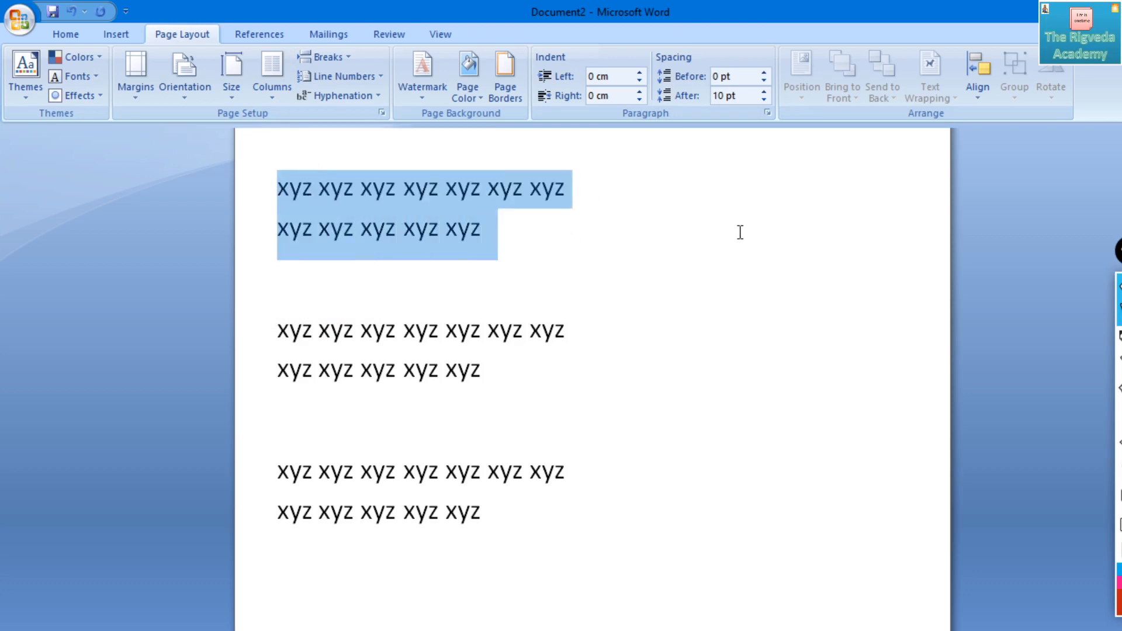
pyautogui.click(630, 180)
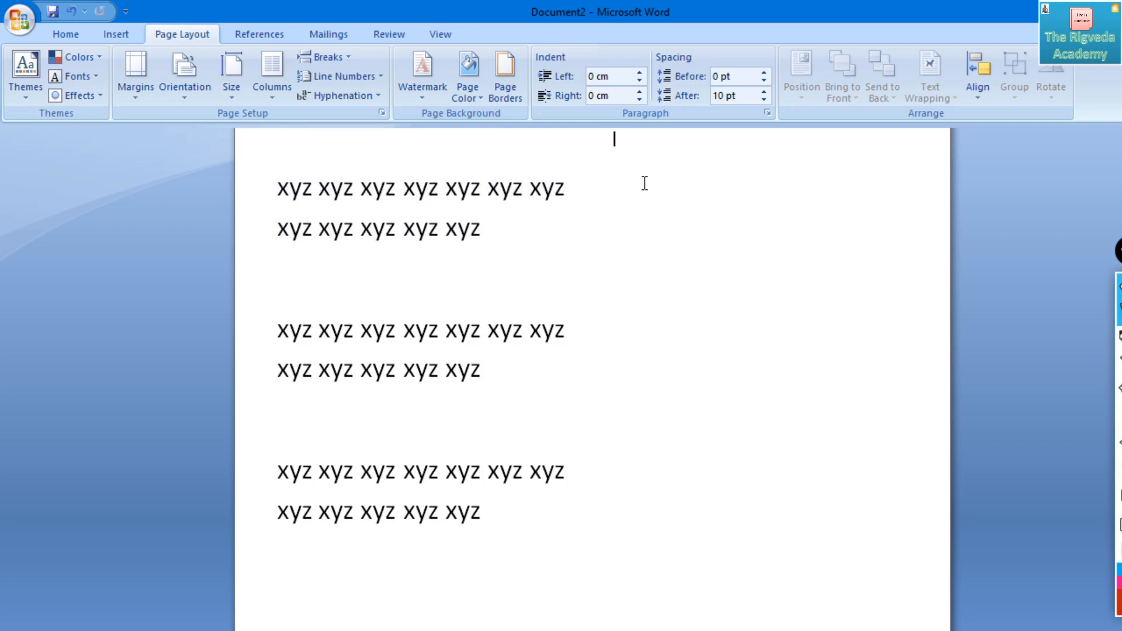
pyautogui.hotkey('ctrl', 'v')
pyautogui.hotkey('ctrl', 'v')
pyautogui.hotkey('ctrl', 'v')
pyautogui.hotkey('ctrl', 'v')
pyautogui.hotkey('ctrl', 'v')
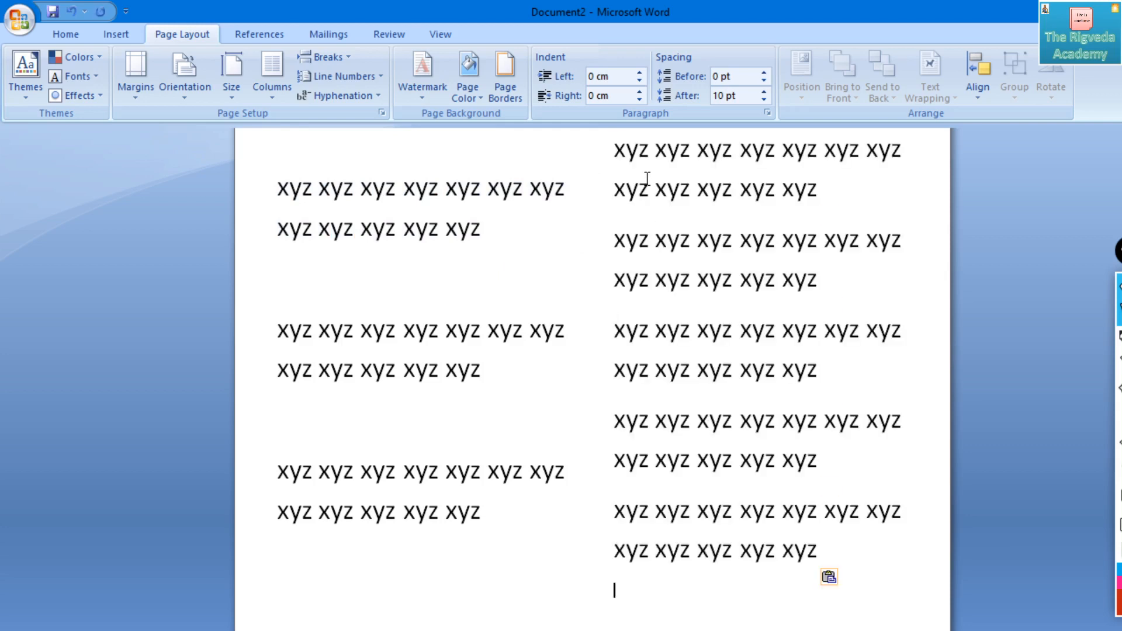
# - Draw a red freehand pen line down the gap between the two text columns
pyautogui.click(1052, 334)
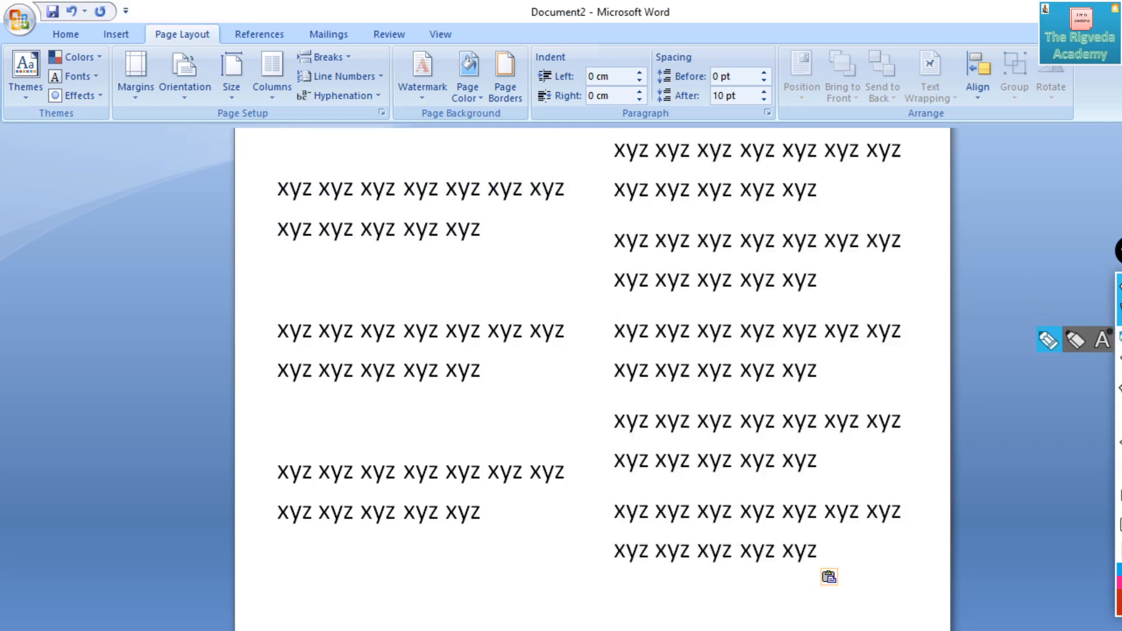
pyautogui.moveTo(591, 147)
pyautogui.mouseDown()
pyautogui.moveTo(573, 423)
pyautogui.moveTo(594, 471)
pyautogui.mouseUp()
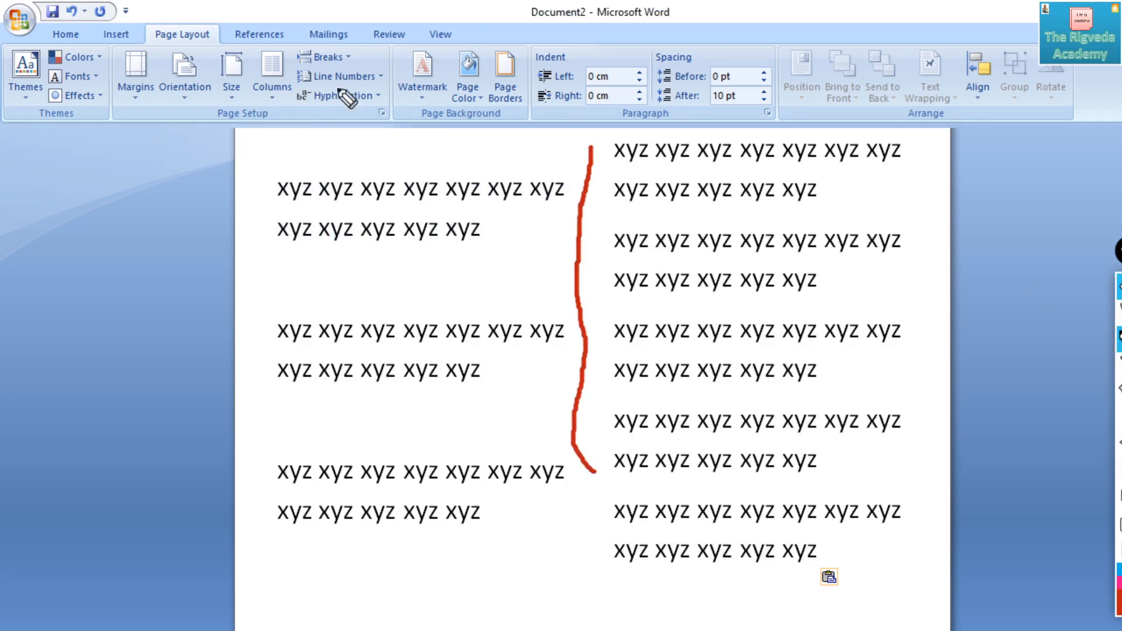
pyautogui.click(1118, 314)
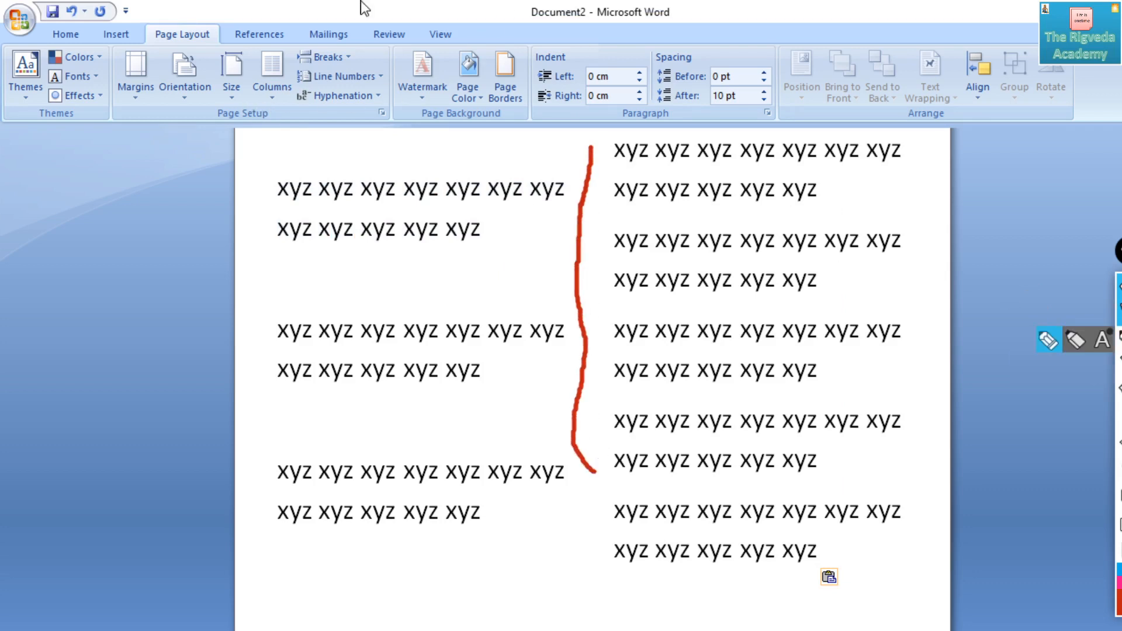
# - Switch the document text to the Three column layout
pyautogui.click(275, 86)
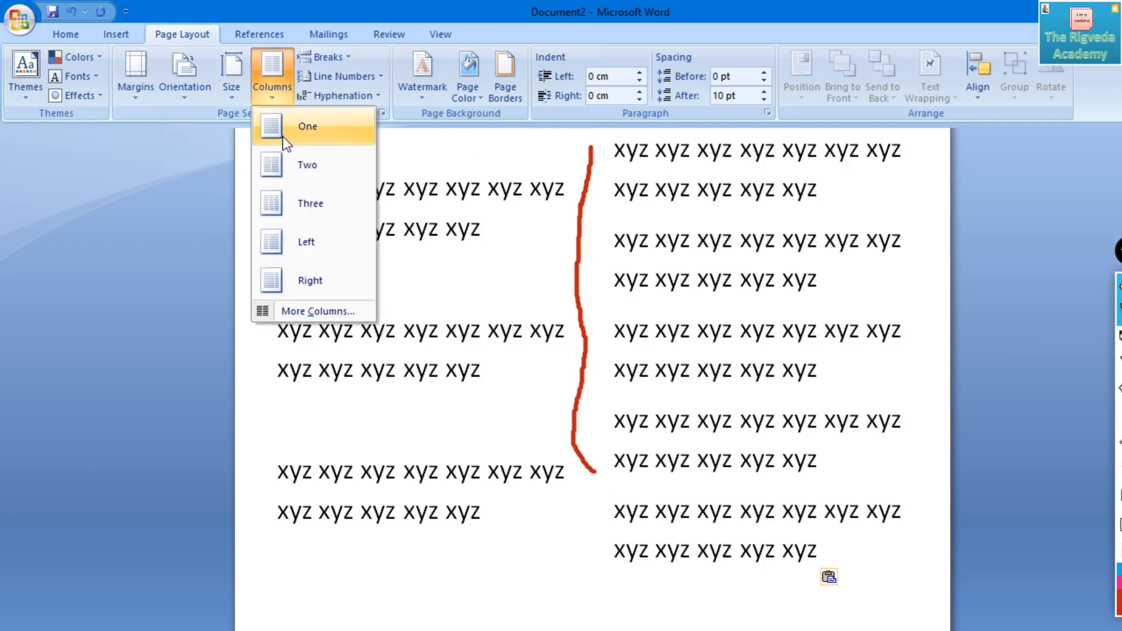
pyautogui.click(293, 204)
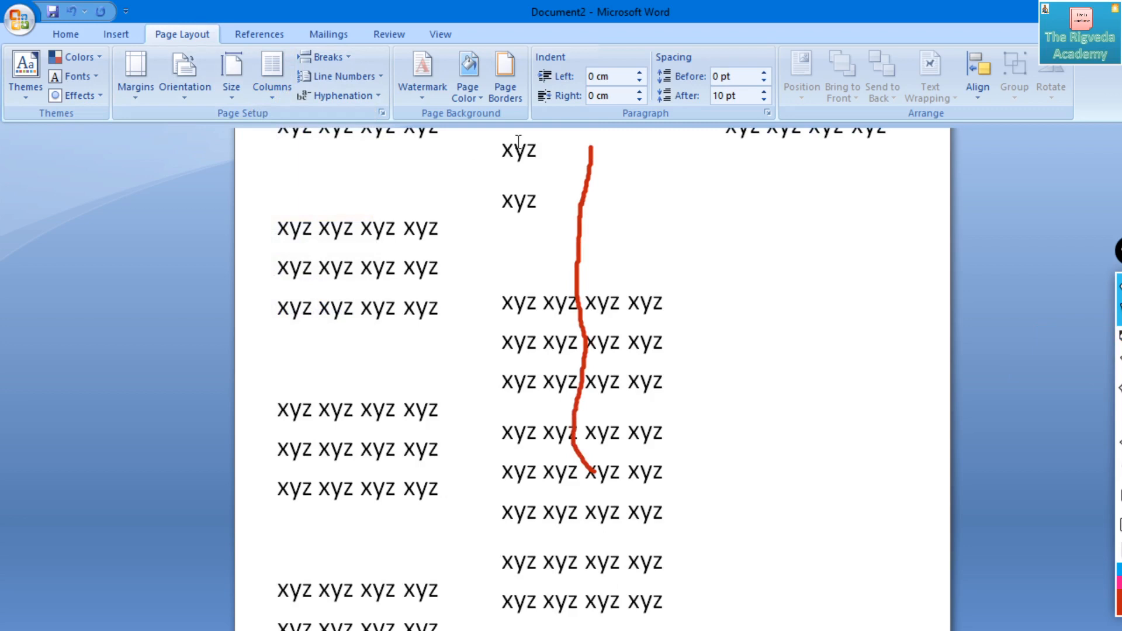
pyautogui.scroll(2, 518, 142)
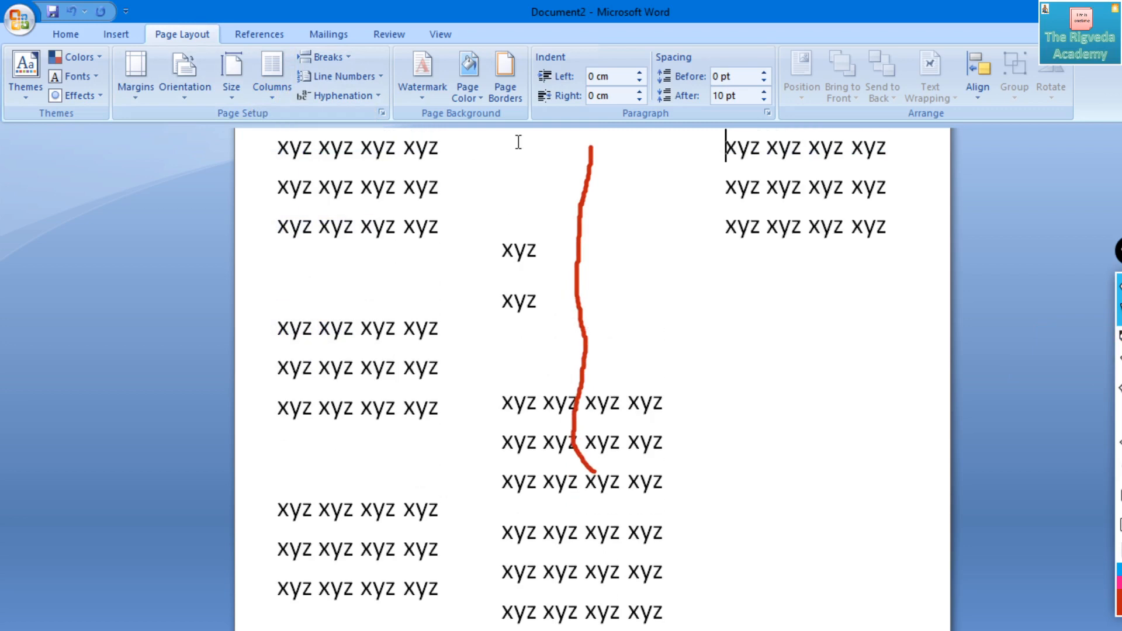
# - Clear the old pen line, mark both gaps between the three columns with short red strokes and erase the strokes
pyautogui.click(1118, 495)
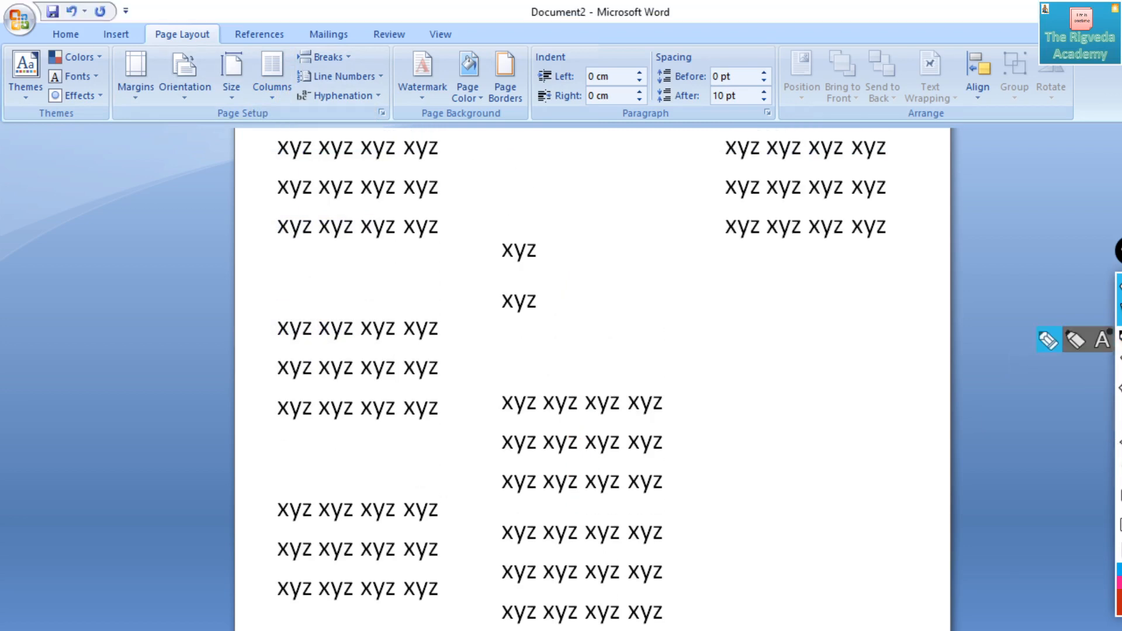
pyautogui.moveTo(472, 173); pyautogui.dragTo(469, 270)
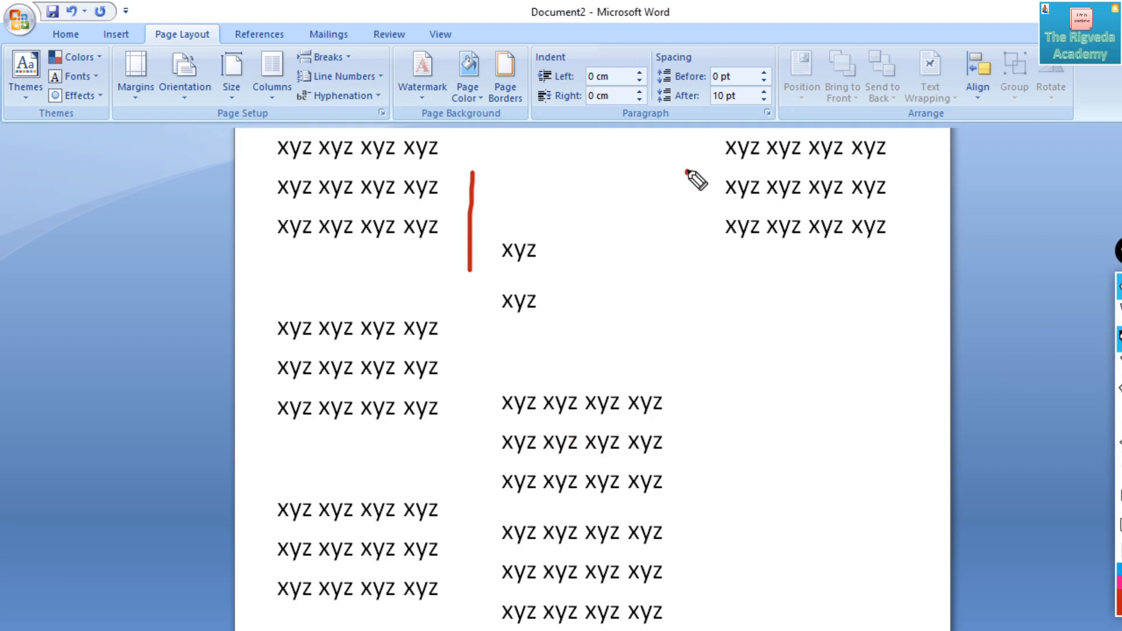
pyautogui.moveTo(687, 171); pyautogui.dragTo(677, 255)
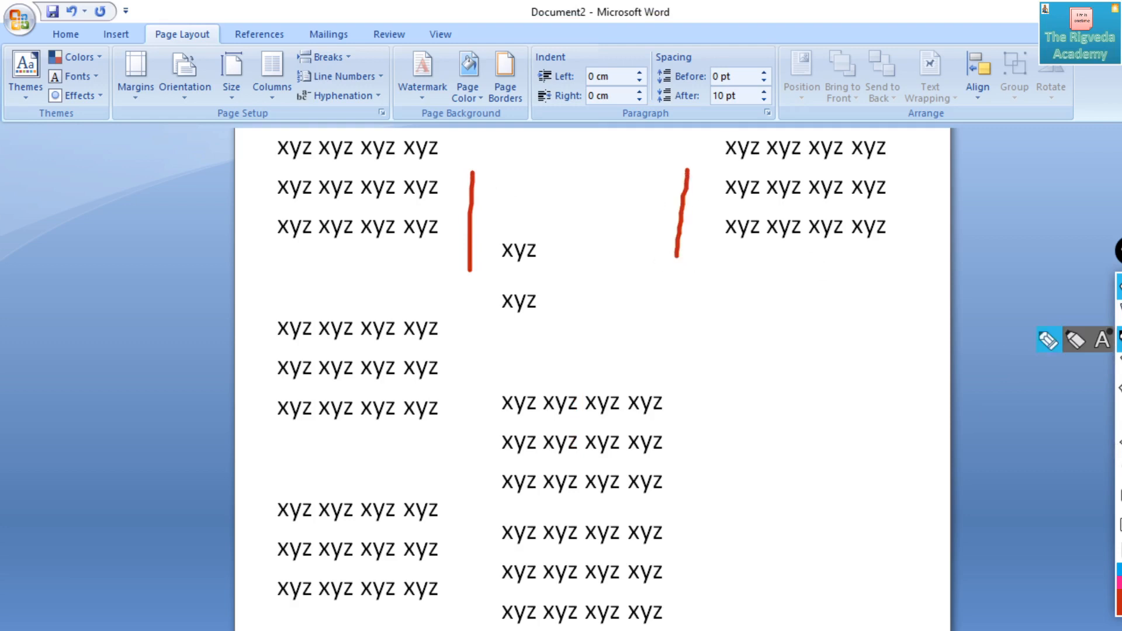
pyautogui.click(1120, 467)
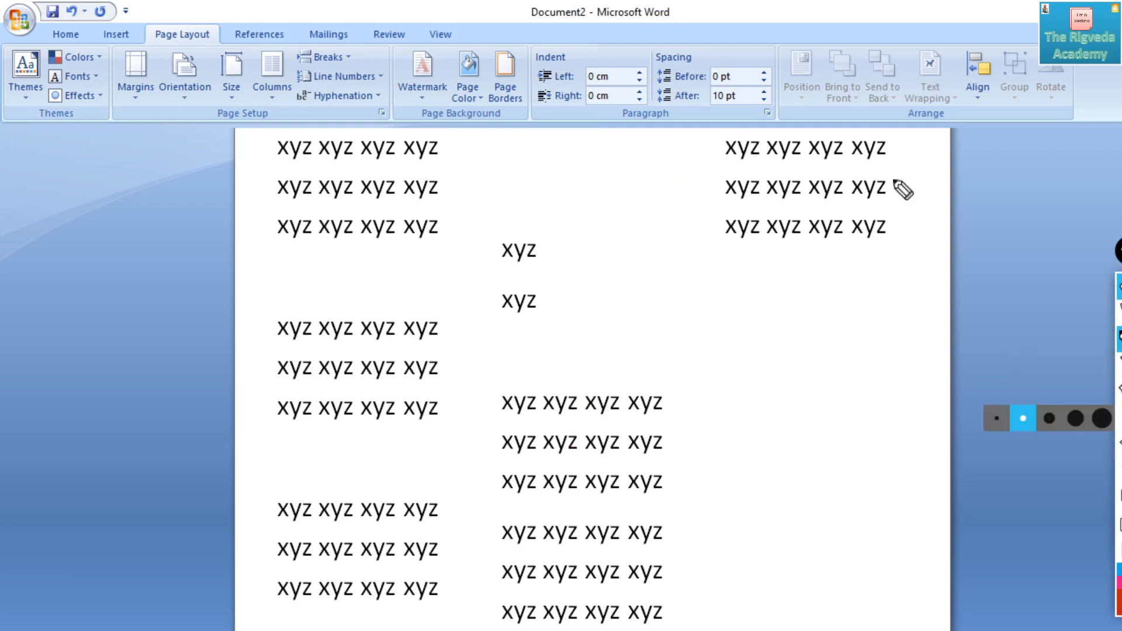
pyautogui.click(1120, 313)
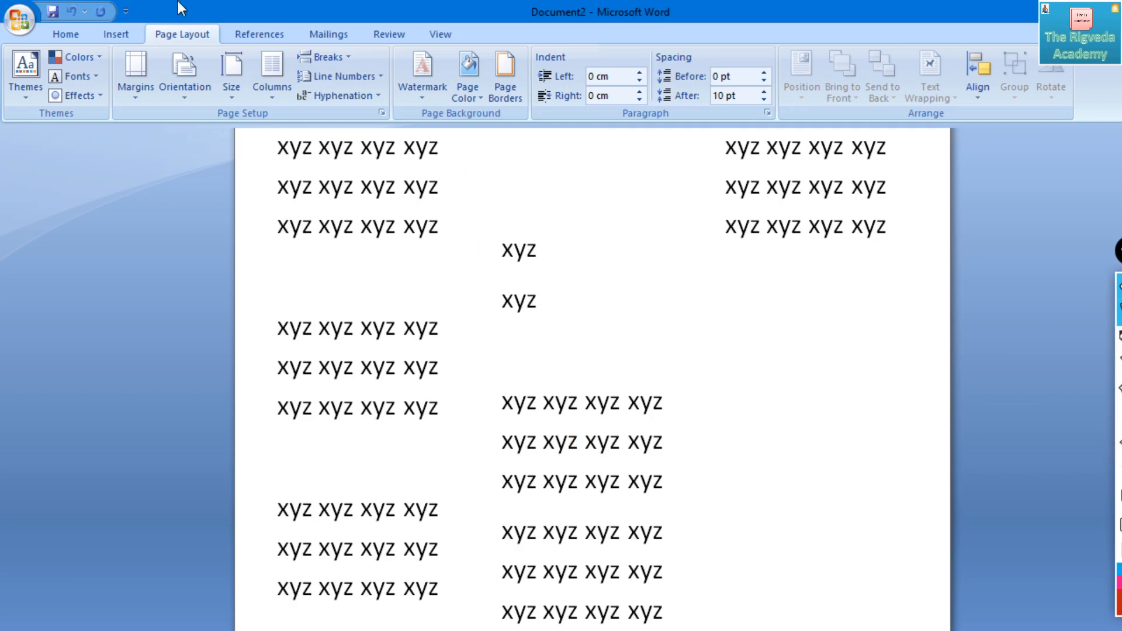
# - Check the three-column page in Print Preview, zooming out to see the page, and close the preview
pyautogui.click(22, 21)
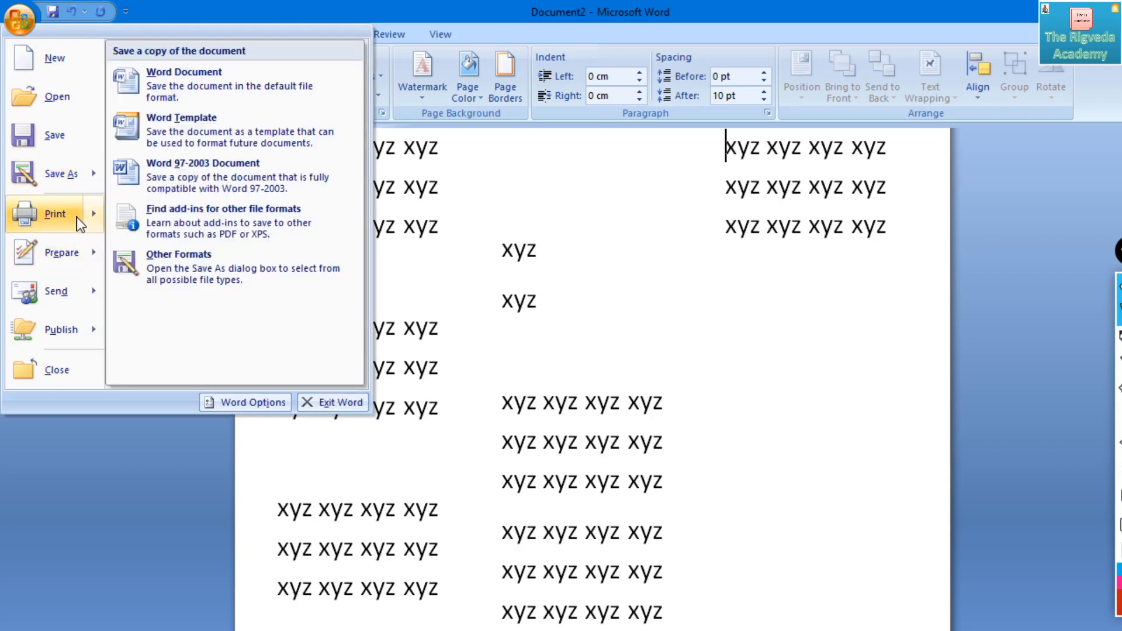
pyautogui.moveTo(78, 216)
pyautogui.click(194, 171)
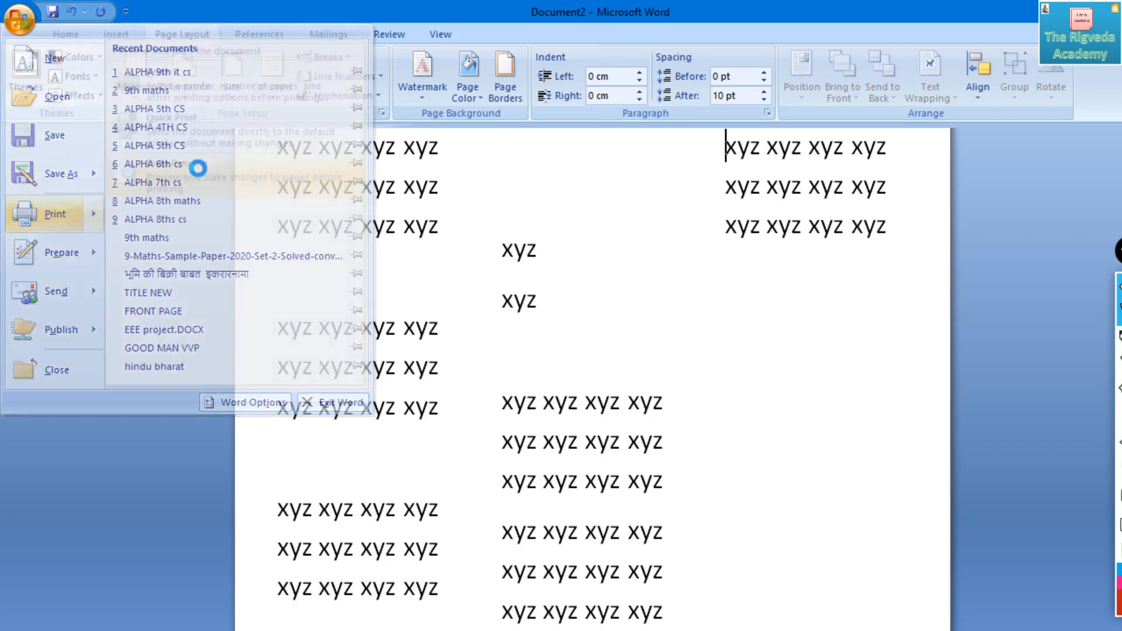
pyautogui.click(574, 327)
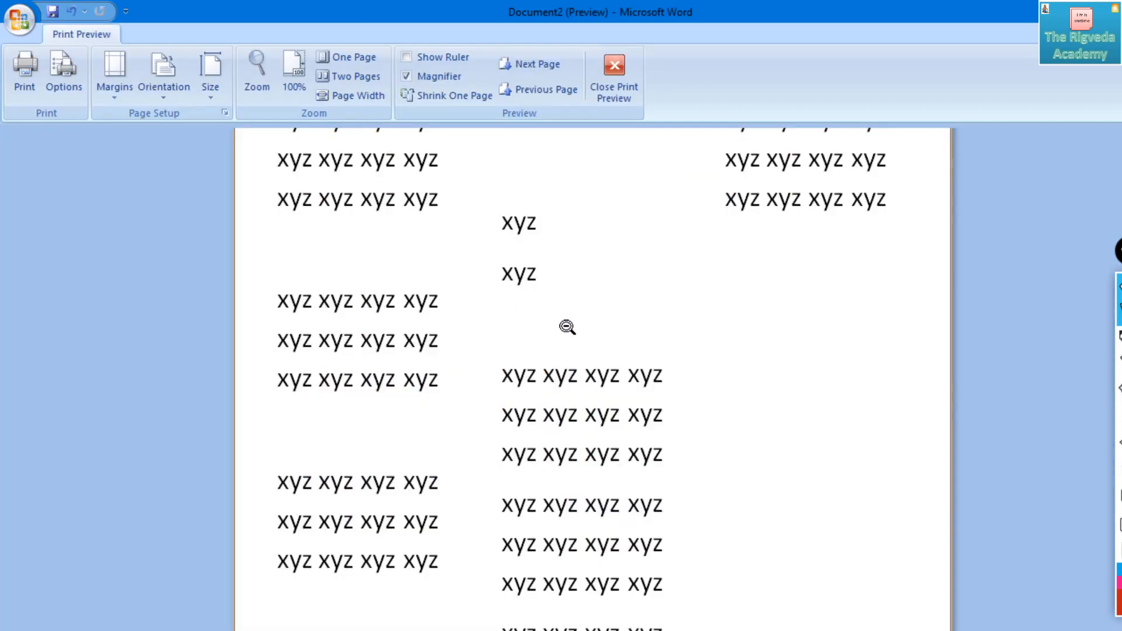
pyautogui.click(569, 327)
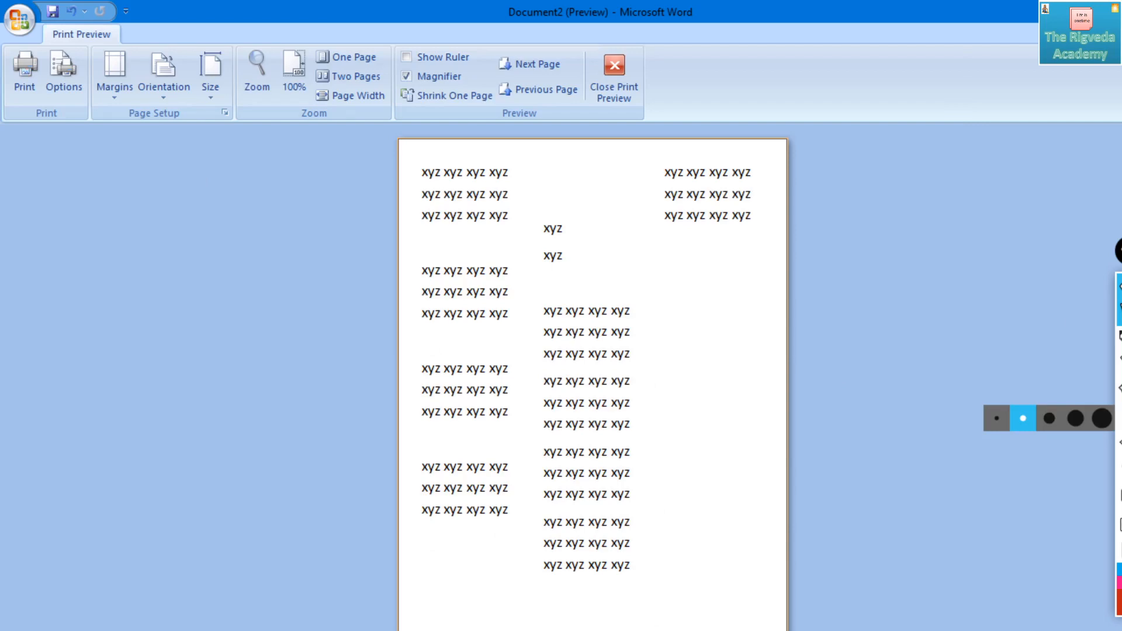
pyautogui.click(613, 79)
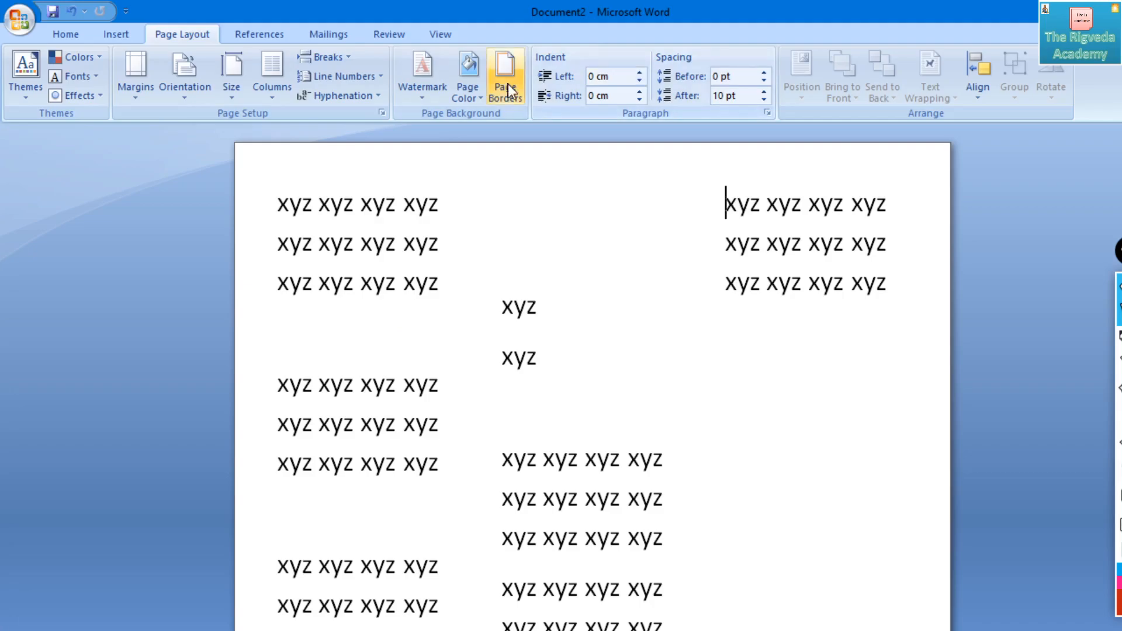
# - Apply the Left column layout to the text and highlight a line in the narrow column
pyautogui.click(271, 73)
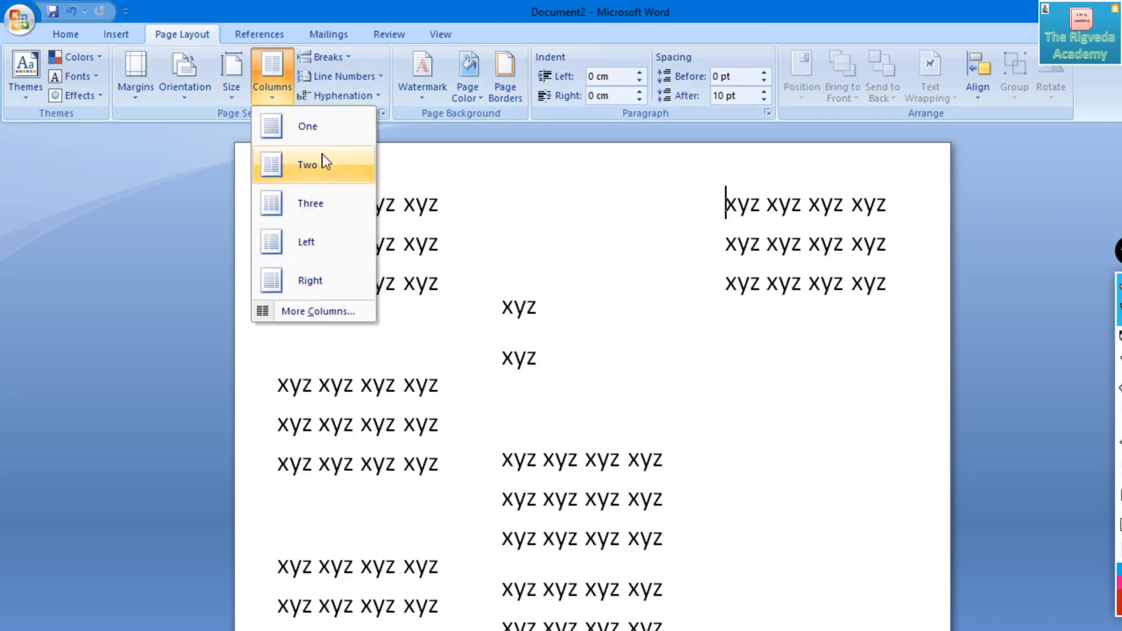
pyautogui.click(335, 243)
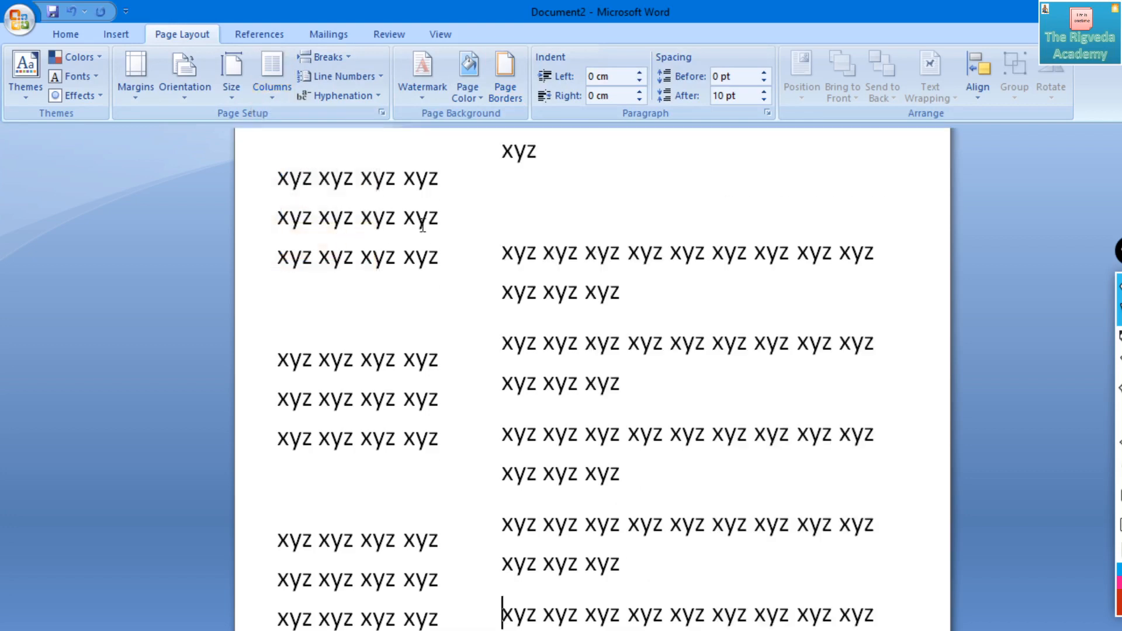
pyautogui.moveTo(443, 187); pyautogui.dragTo(301, 184)
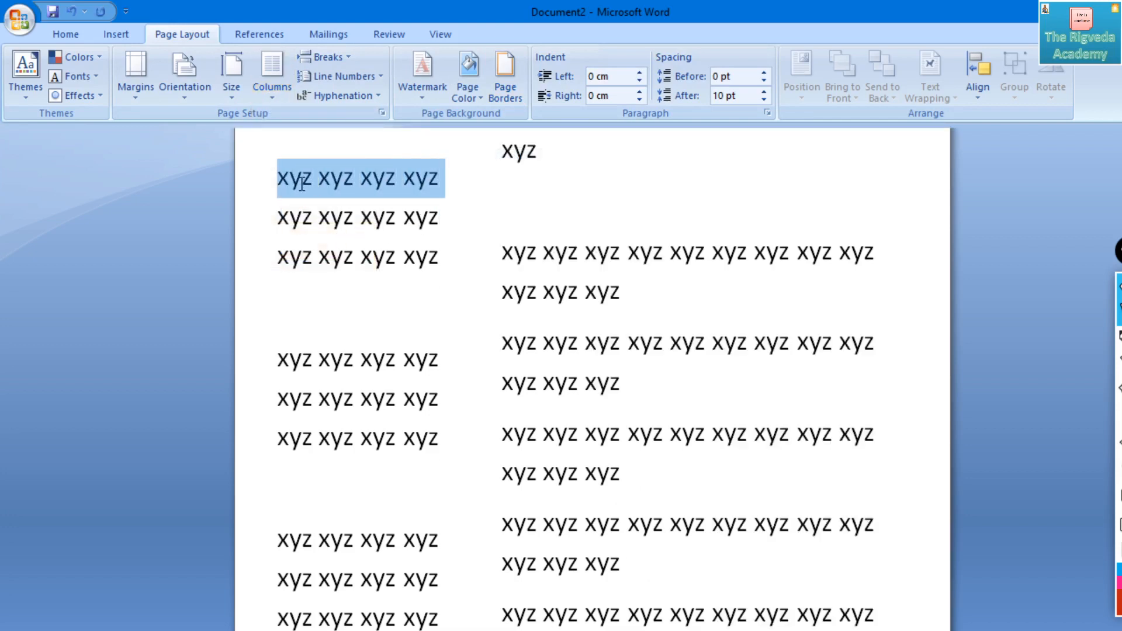
# - Try the Right column layout on the first twelve-word paragraph in the wide column and set that paragraph to One column
pyautogui.tripleClick(554, 257)
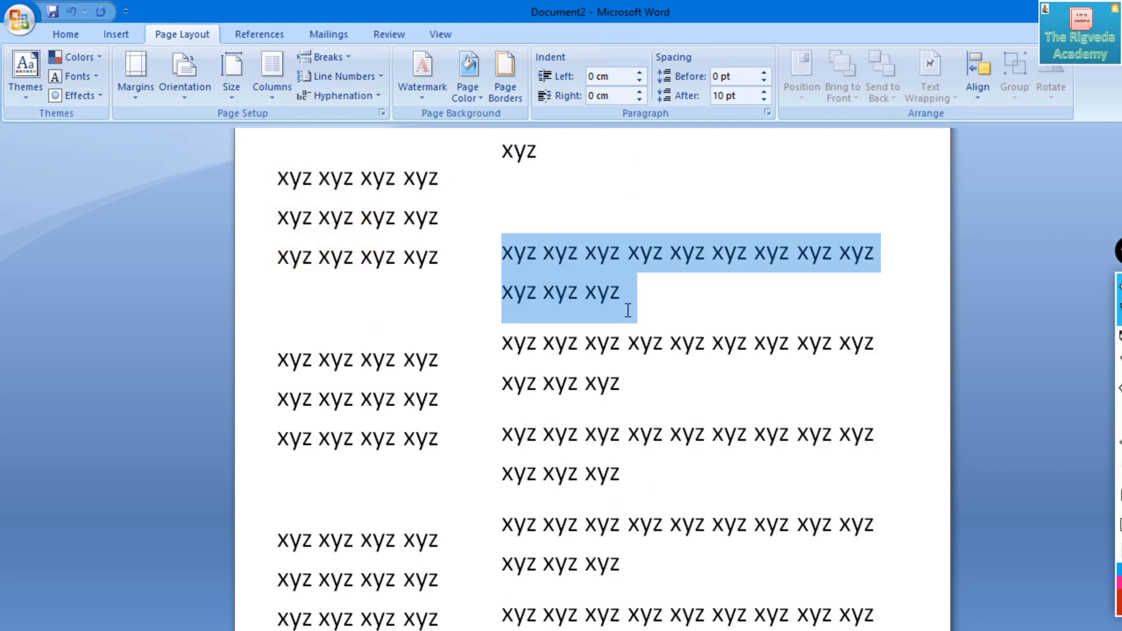
pyautogui.click(268, 82)
pyautogui.click(306, 280)
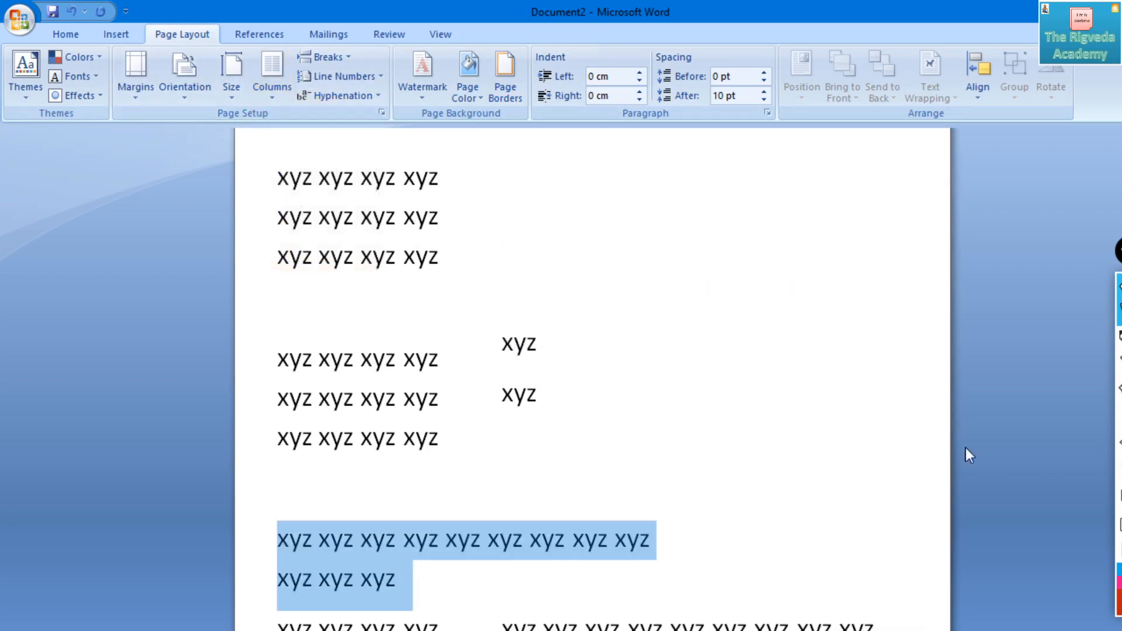
pyautogui.click(288, 88)
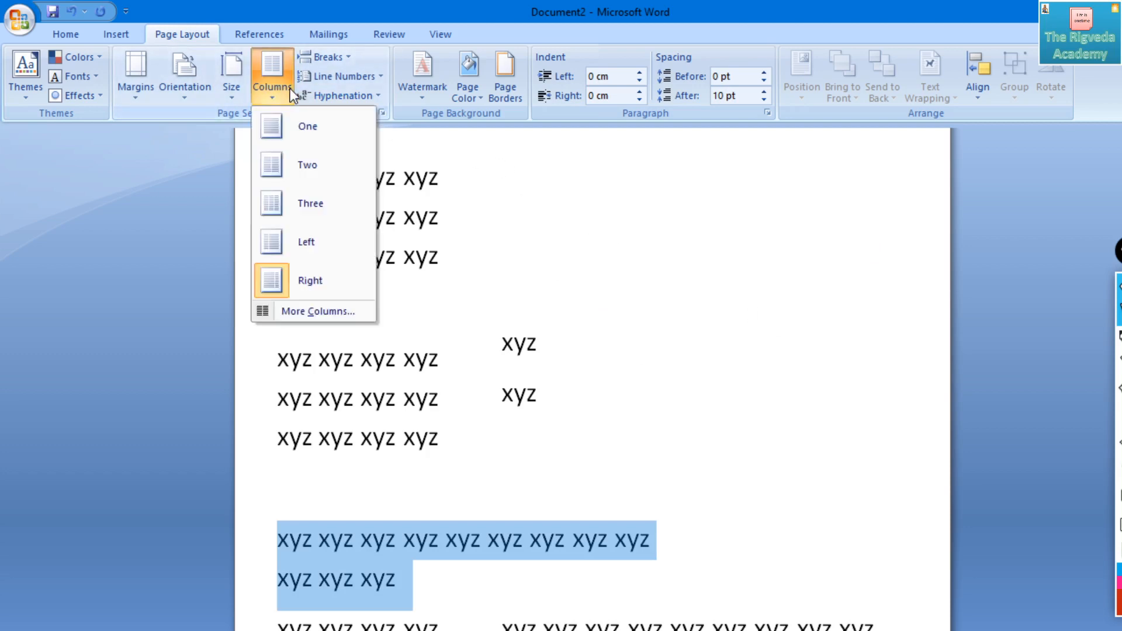
pyautogui.click(324, 126)
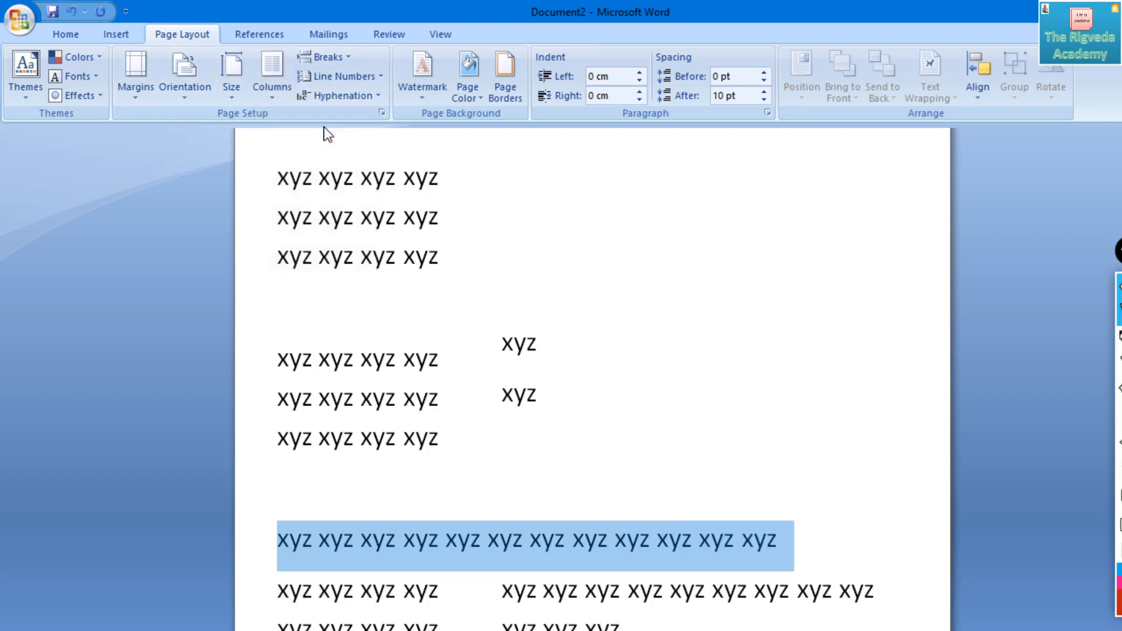
# - Place the text cursor in the section at the top of the page and set it to One column
pyautogui.moveTo(578, 227); pyautogui.dragTo(594, 273)
pyautogui.scroll(3, 593, 268)
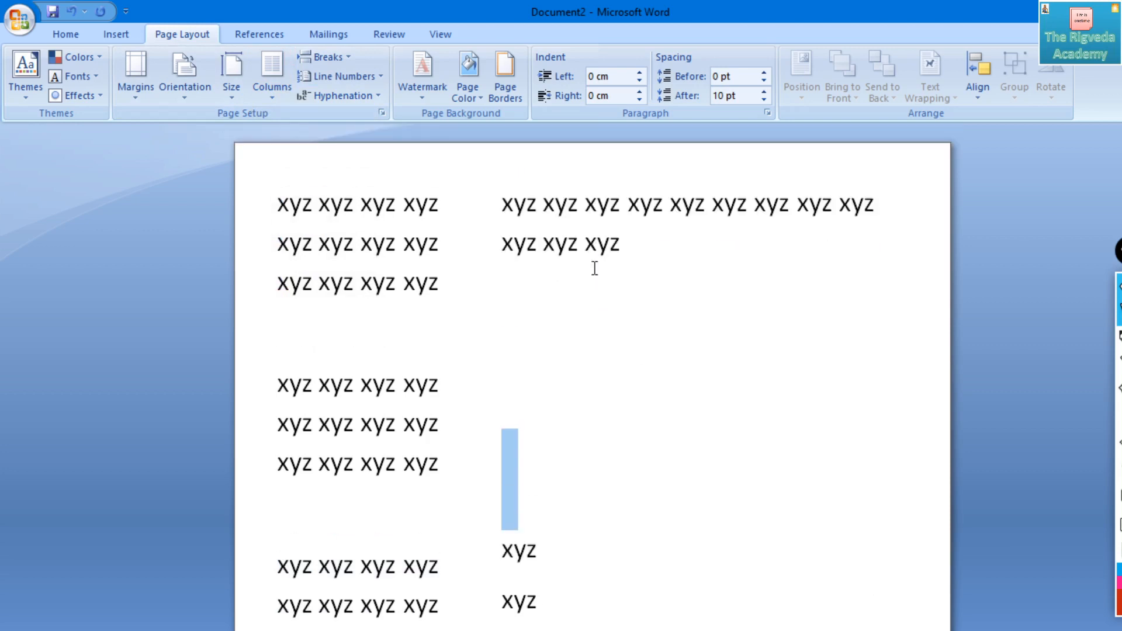
pyautogui.click(465, 214)
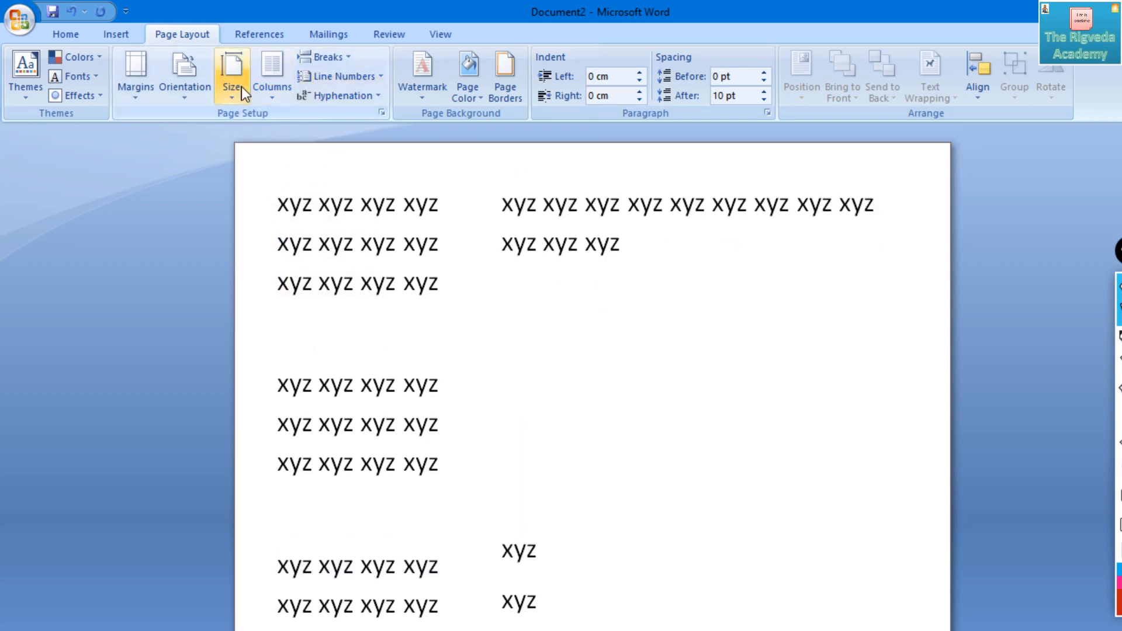
pyautogui.click(272, 76)
pyautogui.click(288, 127)
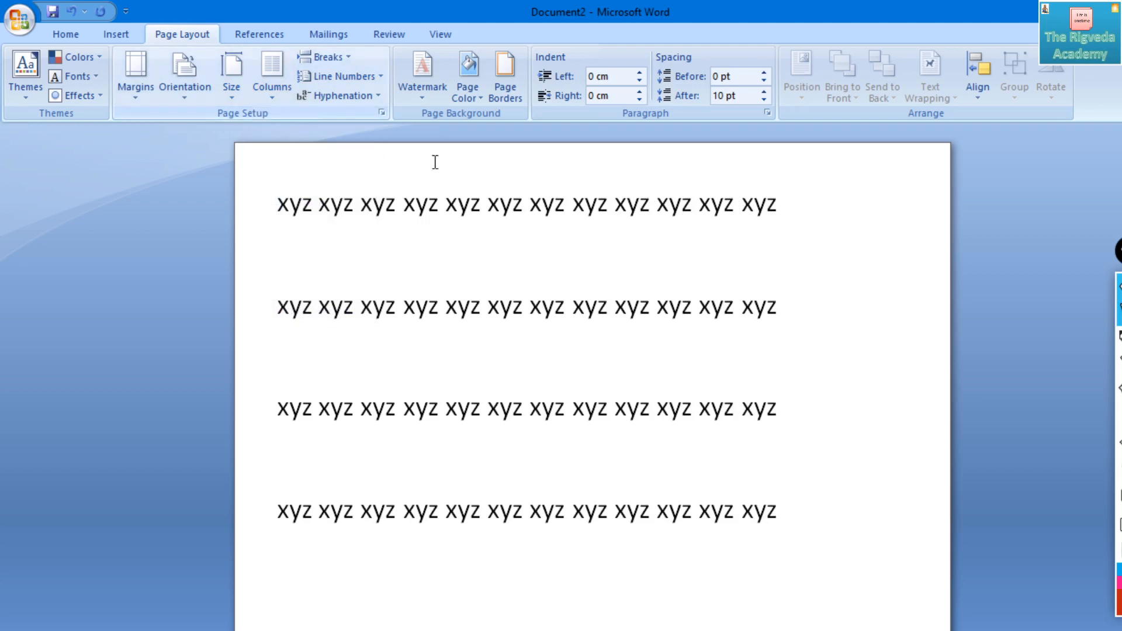
pyautogui.press('Down')
pyautogui.moveTo(281, 196); pyautogui.dragTo(780, 536)
pyautogui.click(931, 456)
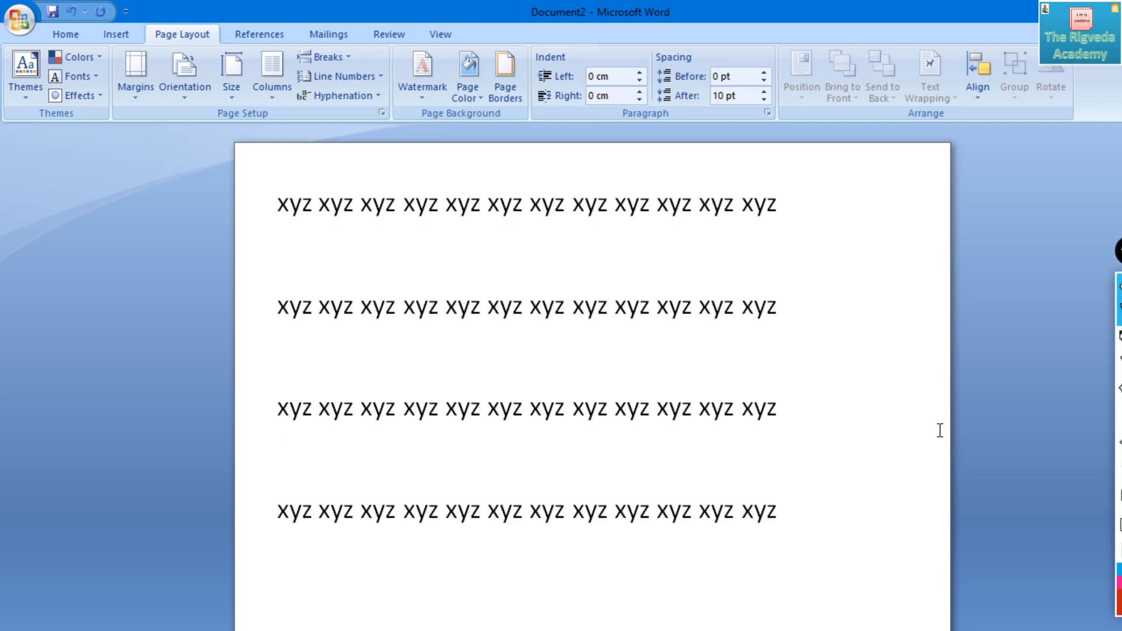
# - Try the Two column layout on the text at the top of the page and return it to One column
pyautogui.click(273, 68)
pyautogui.click(301, 170)
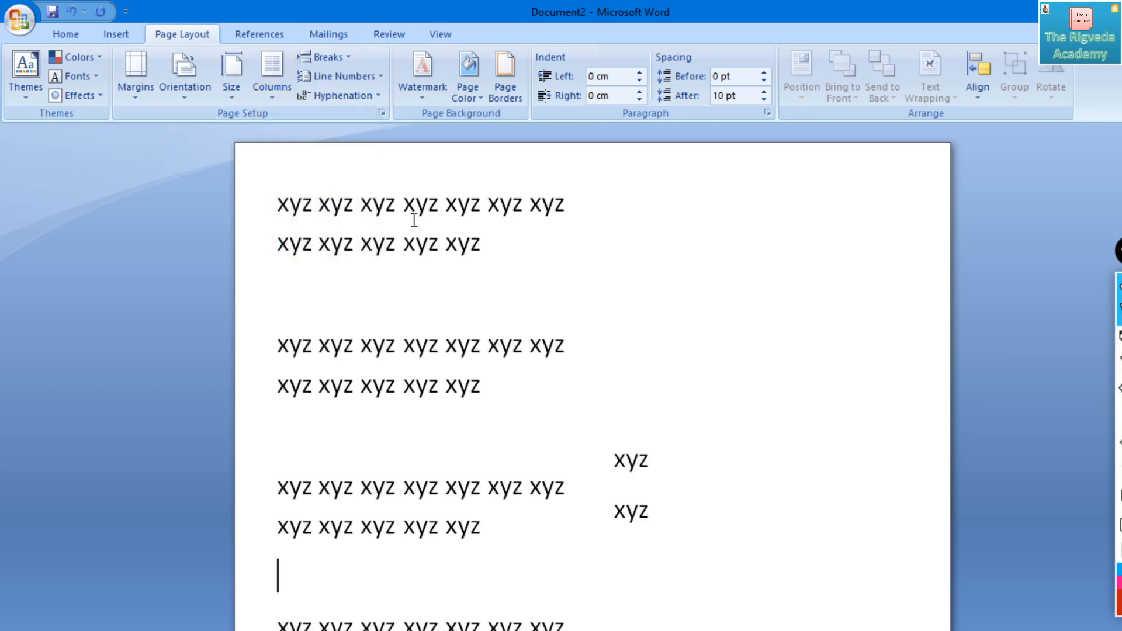
pyautogui.click(279, 80)
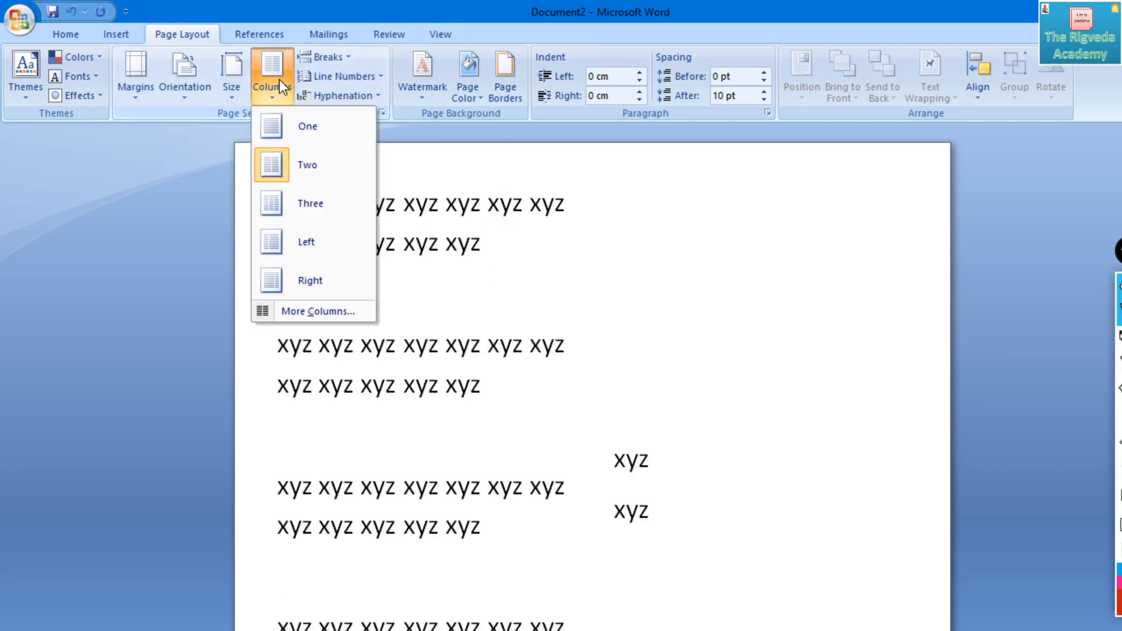
pyautogui.click(298, 124)
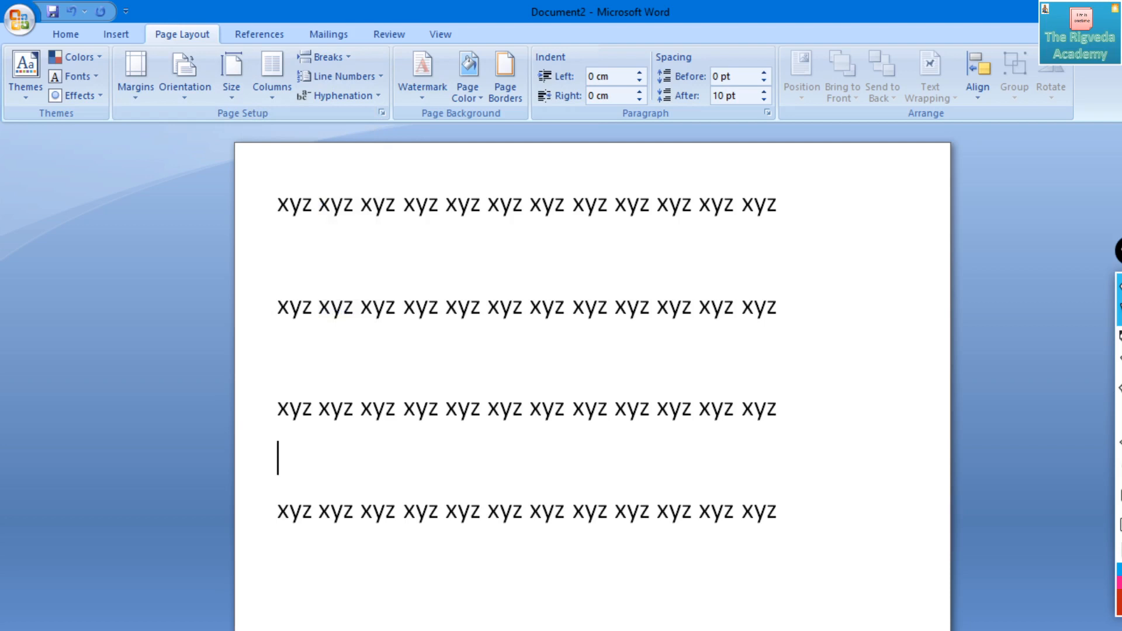
# - Annotate the page in red with a horizontal arrow labelled Row and a vertical line labelled Column, and erase the annotations
pyautogui.click(1113, 339)
pyautogui.moveTo(874, 214); pyautogui.dragTo(870, 498)
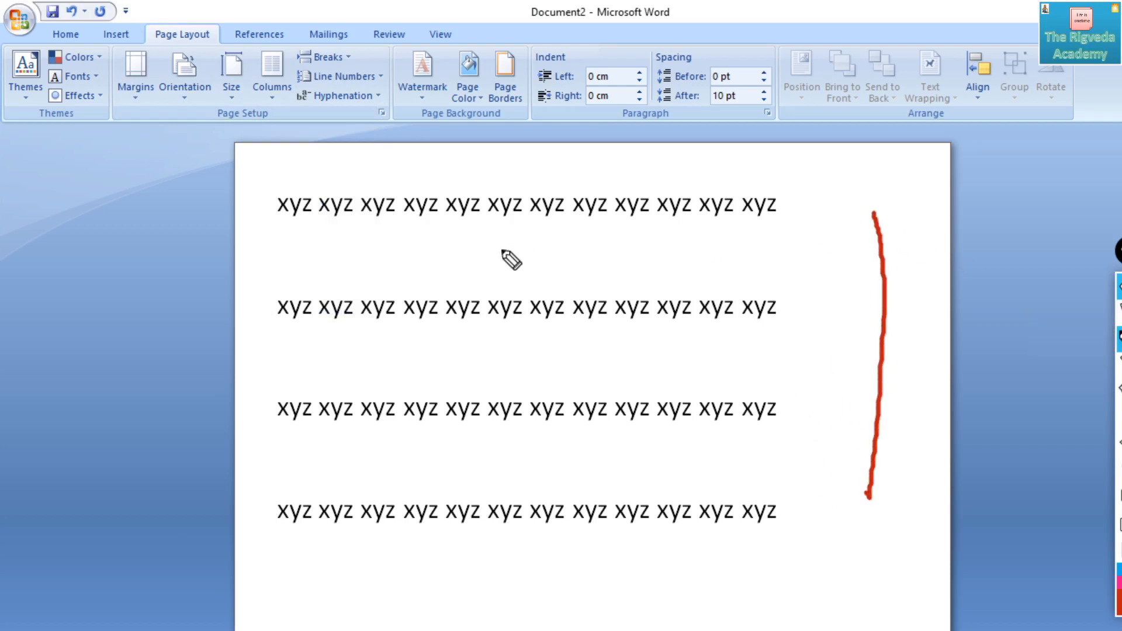
pyautogui.moveTo(501, 251); pyautogui.dragTo(733, 268)
pyautogui.moveTo(575, 234)
pyautogui.mouseDown()
pyautogui.moveTo(576, 251)
pyautogui.moveTo(618, 240)
pyautogui.mouseUp()
pyautogui.moveTo(626, 233); pyautogui.dragTo(647, 231)
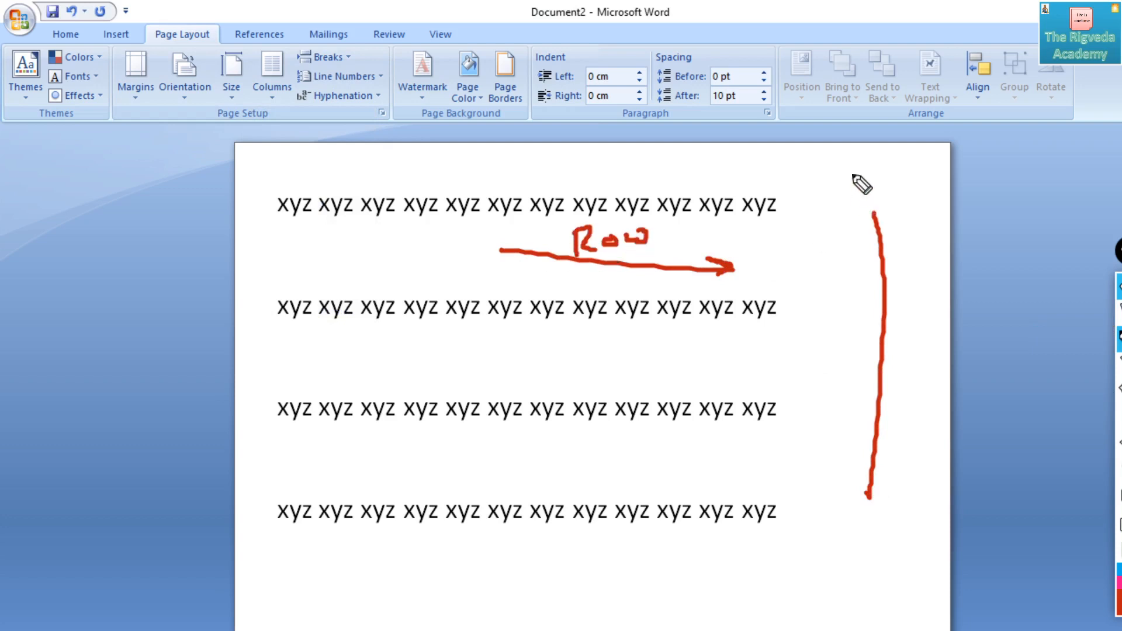
pyautogui.moveTo(849, 173)
pyautogui.mouseDown()
pyautogui.moveTo(852, 200)
pyautogui.moveTo(871, 188)
pyautogui.moveTo(885, 205)
pyautogui.moveTo(972, 202)
pyautogui.mouseUp()
pyautogui.moveTo(890, 207); pyautogui.dragTo(986, 205)
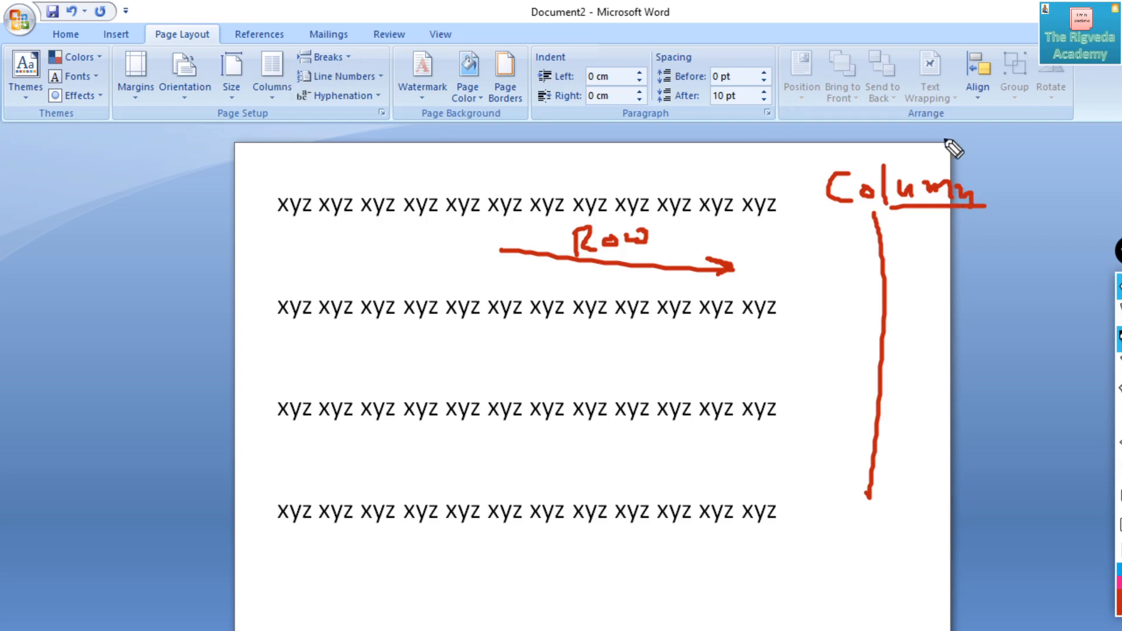
pyautogui.click(1120, 496)
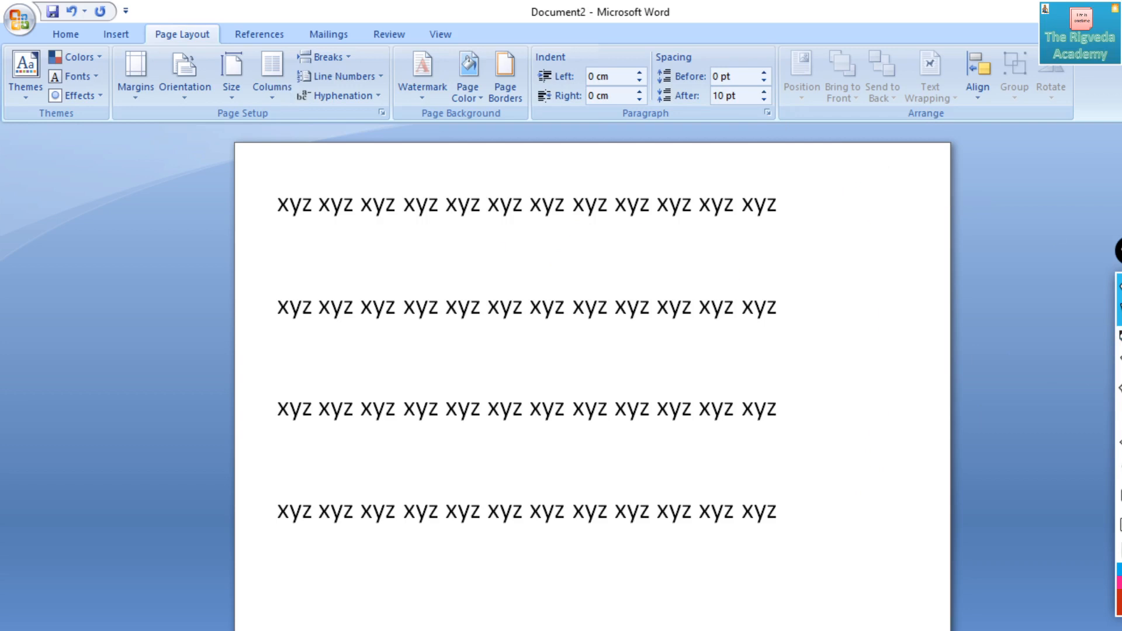
# - Open the detailed Columns settings for the section and raise the number of columns to 15
pyautogui.click(279, 88)
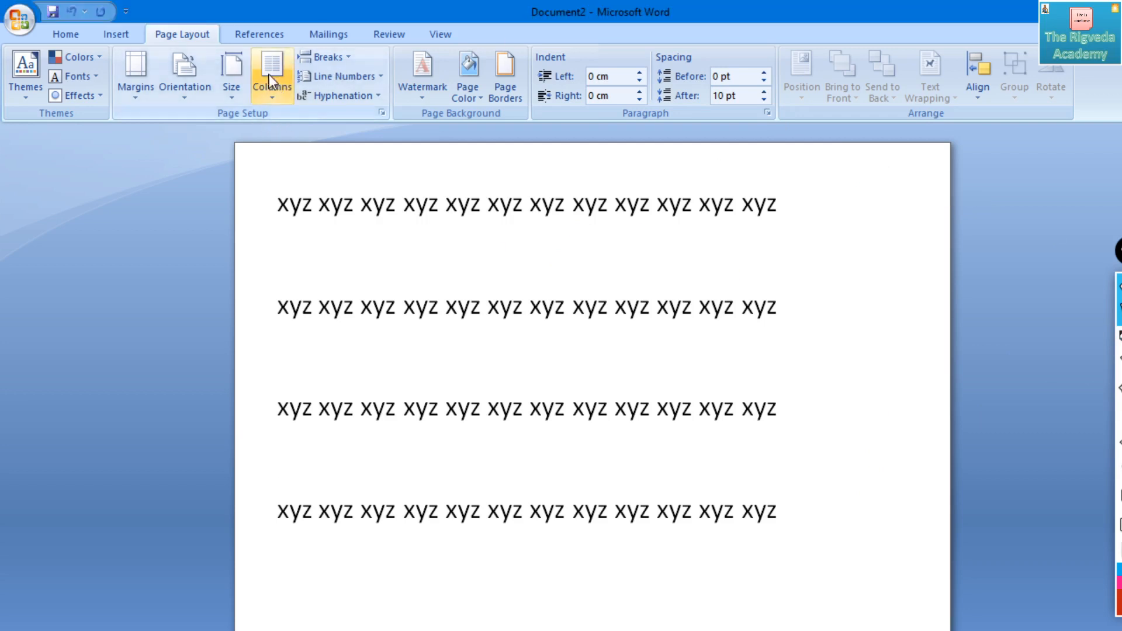
pyautogui.click(273, 87)
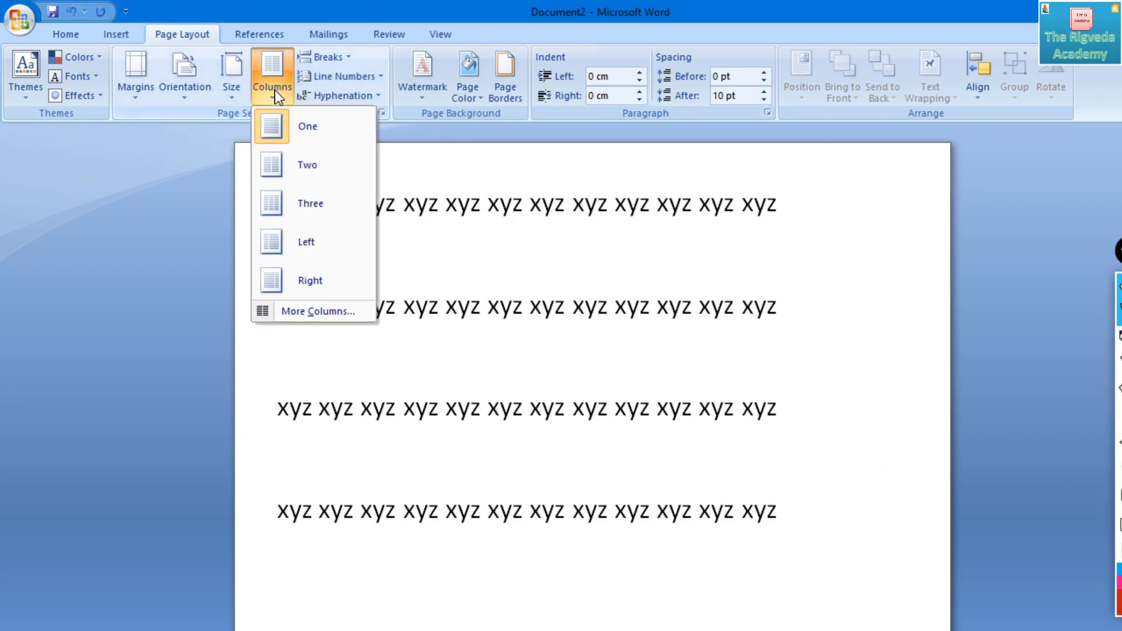
pyautogui.click(313, 311)
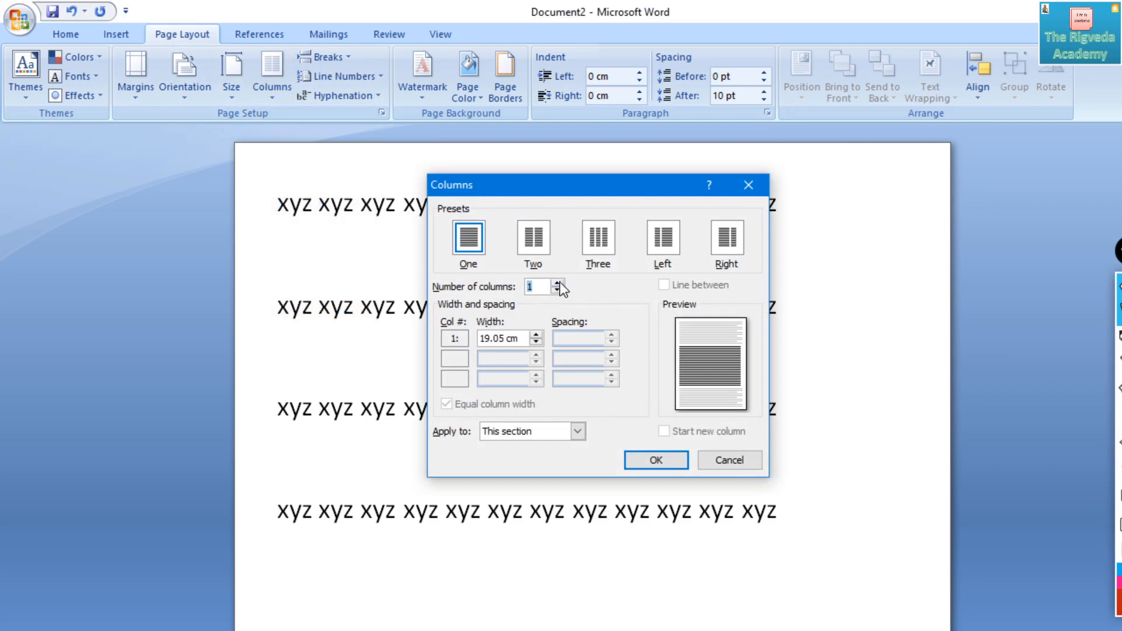
pyautogui.click(557, 283)
pyautogui.click(557, 282)
pyautogui.click(557, 283)
pyautogui.click(558, 282)
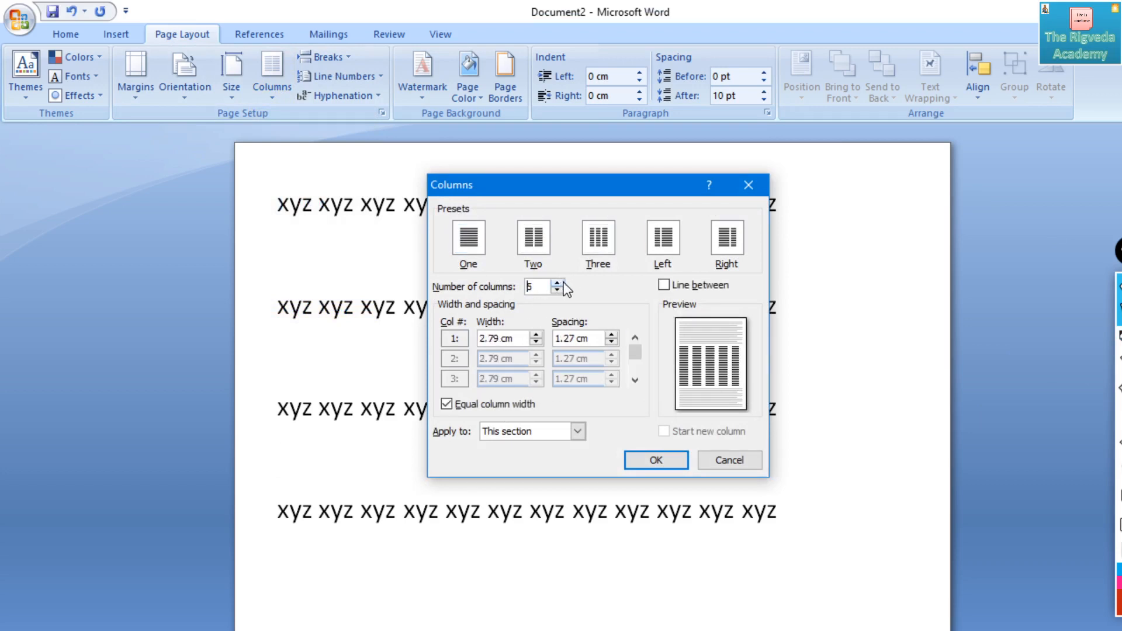
pyautogui.click(558, 283)
pyautogui.click(558, 282)
pyautogui.click(558, 283)
pyautogui.click(558, 283)
pyautogui.click(558, 283)
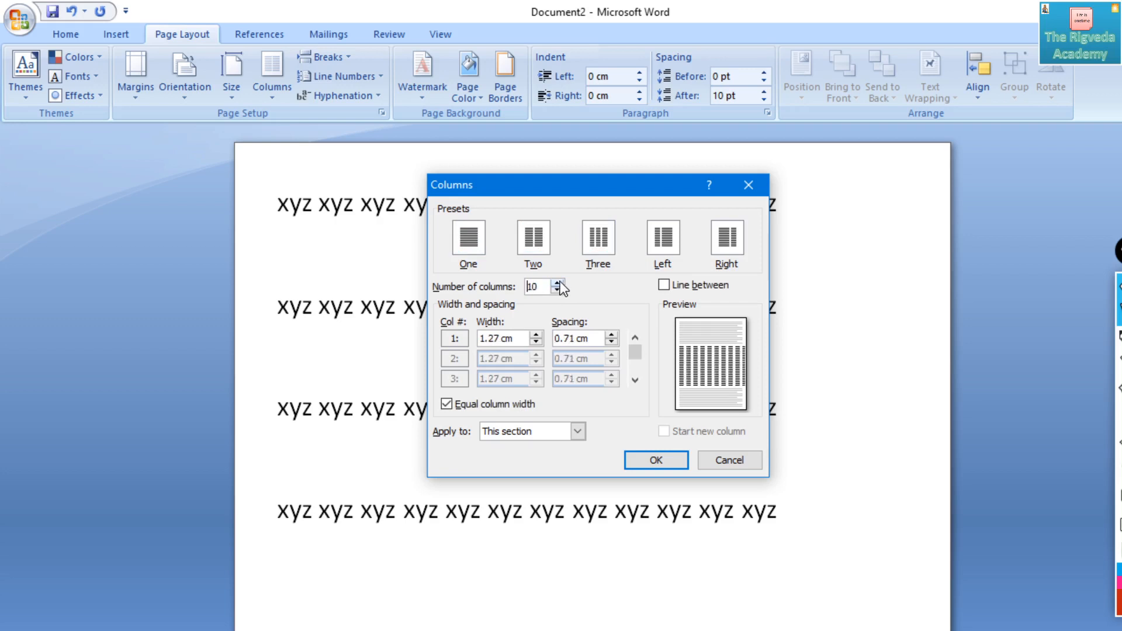
pyautogui.click(557, 282)
pyautogui.click(558, 283)
pyautogui.click(558, 283)
pyautogui.click(558, 282)
pyautogui.click(558, 283)
# - Lower the number of columns to 4 in the Columns dialog
pyautogui.click(558, 290)
pyautogui.click(558, 289)
pyautogui.click(558, 289)
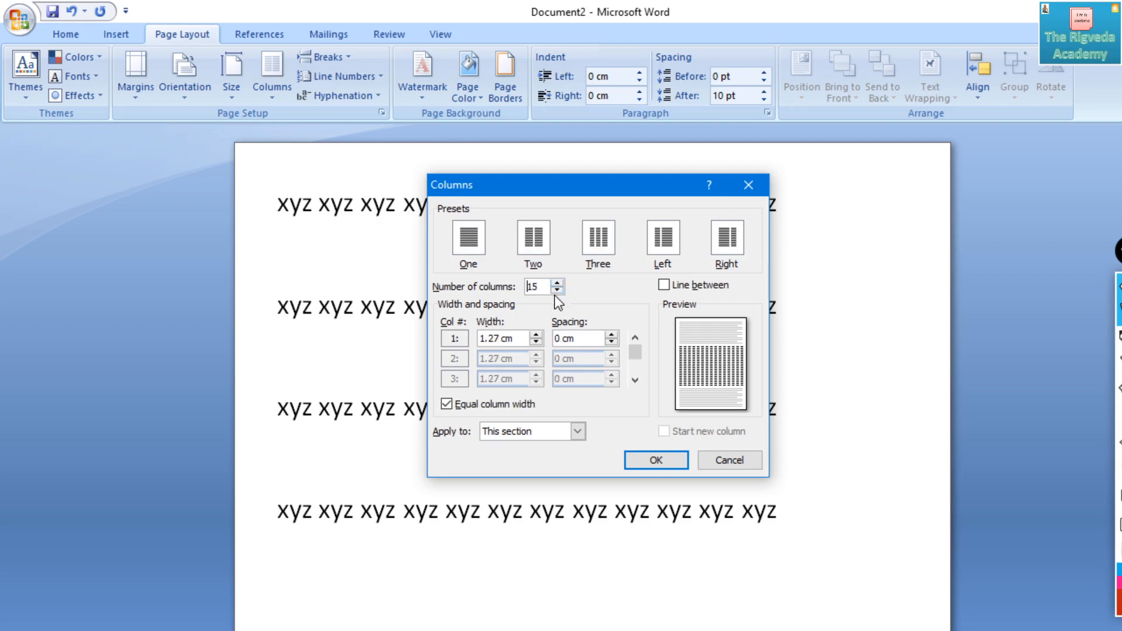
pyautogui.click(558, 289)
pyautogui.click(558, 289)
pyautogui.click(558, 289)
# - Try column counts of 2, 4 and 3, return the number of columns to 1 and cancel the Columns dialog
pyautogui.click(557, 289)
pyautogui.click(558, 289)
pyautogui.click(558, 289)
pyautogui.click(558, 289)
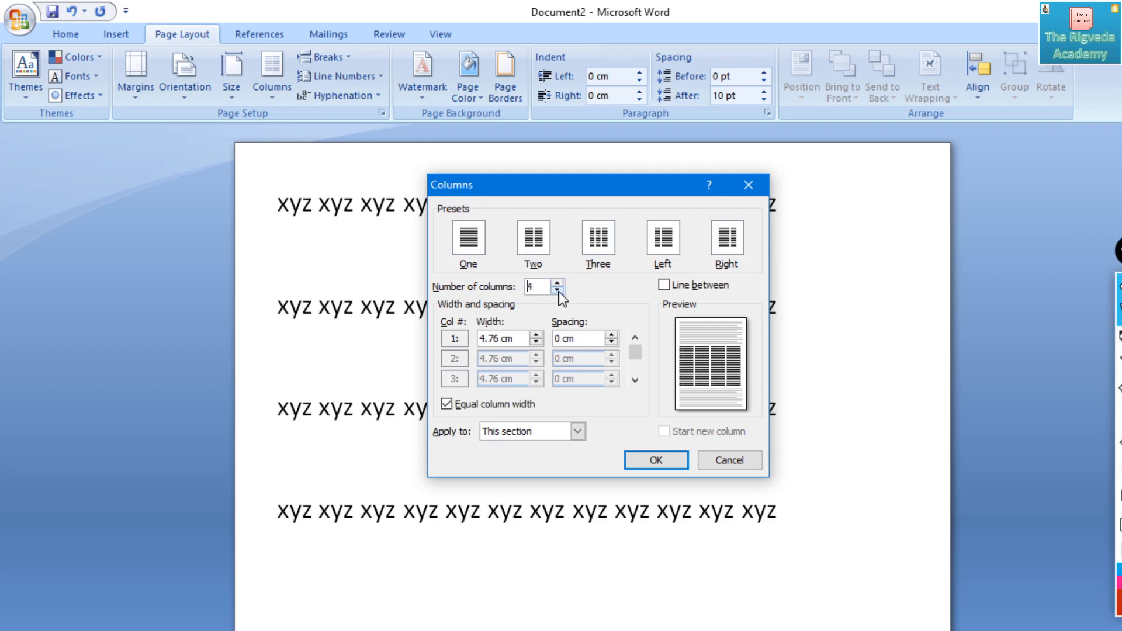
pyautogui.click(558, 289)
pyautogui.click(558, 289)
pyautogui.click(558, 289)
pyautogui.click(558, 283)
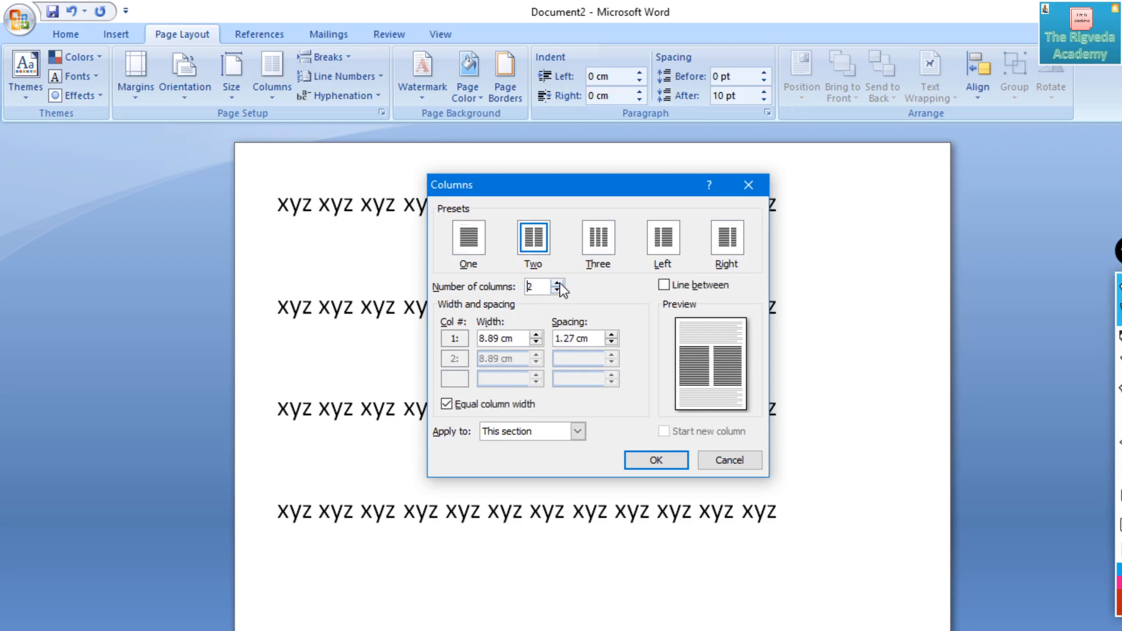
pyautogui.click(558, 285)
pyautogui.click(558, 285)
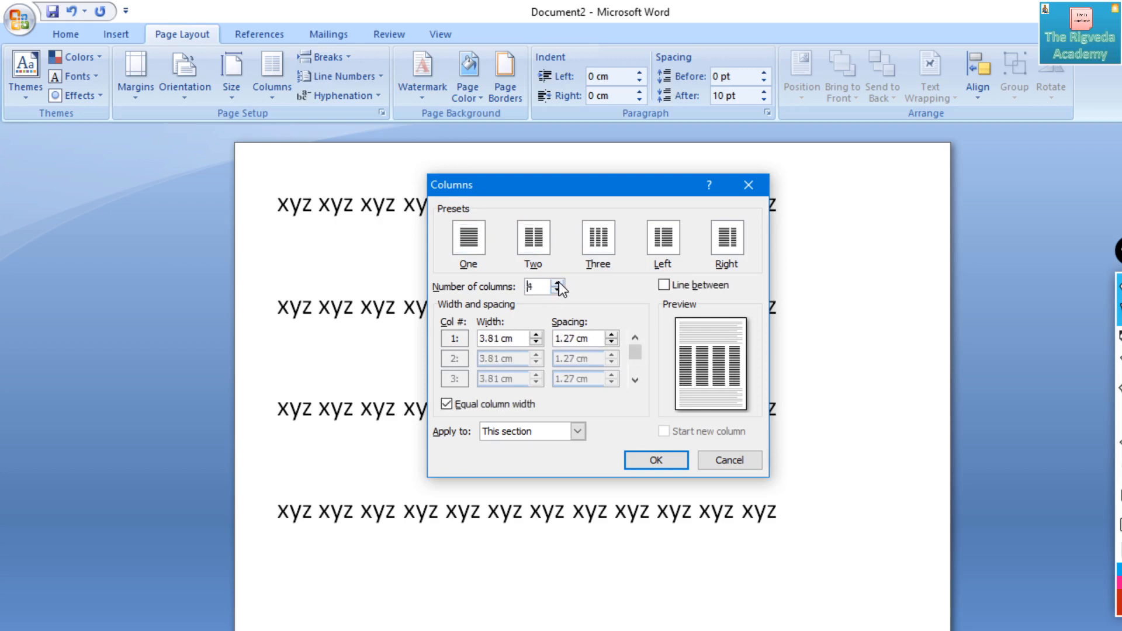
pyautogui.click(557, 285)
pyautogui.click(558, 285)
pyautogui.click(558, 285)
pyautogui.click(558, 286)
pyautogui.click(558, 289)
pyautogui.click(558, 289)
pyautogui.click(558, 289)
pyautogui.click(558, 289)
pyautogui.click(558, 289)
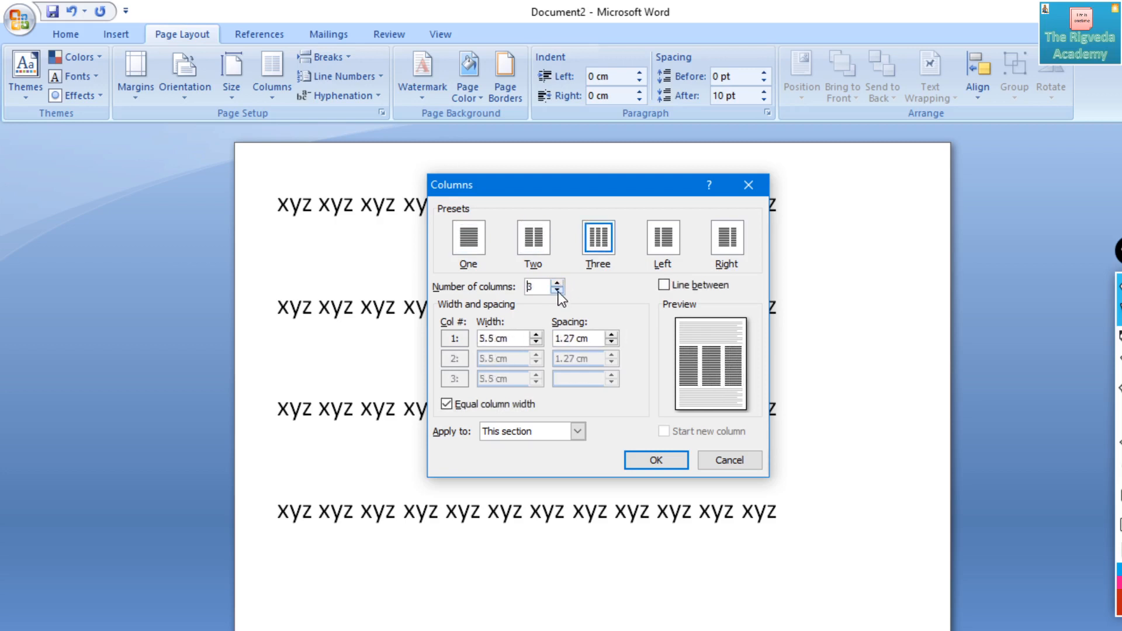
pyautogui.click(558, 289)
pyautogui.click(558, 289)
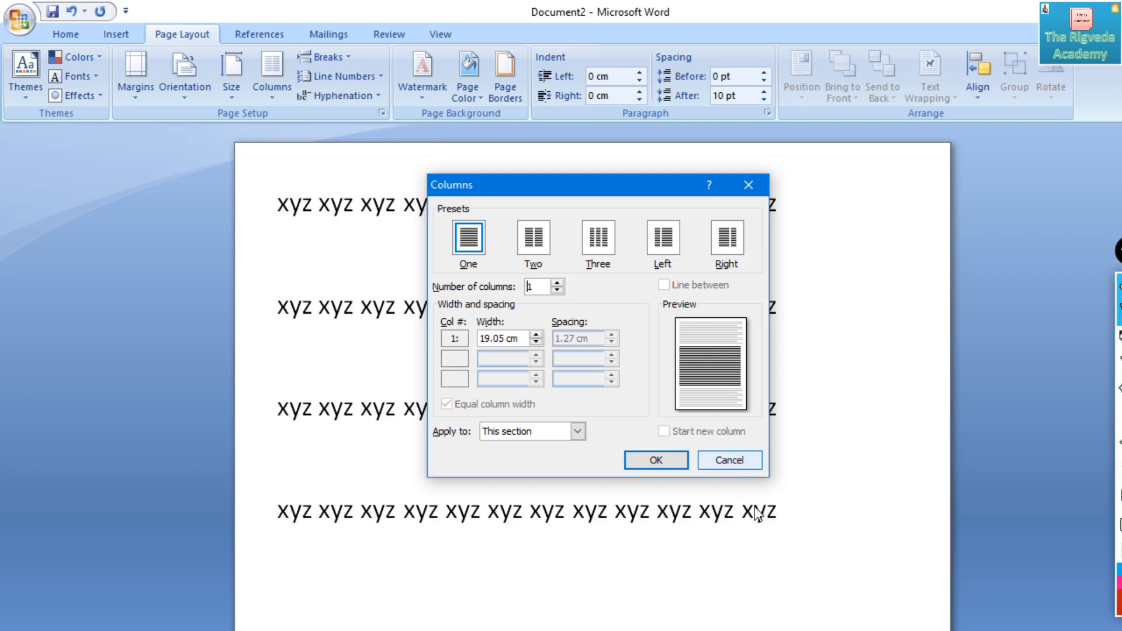
pyautogui.click(730, 461)
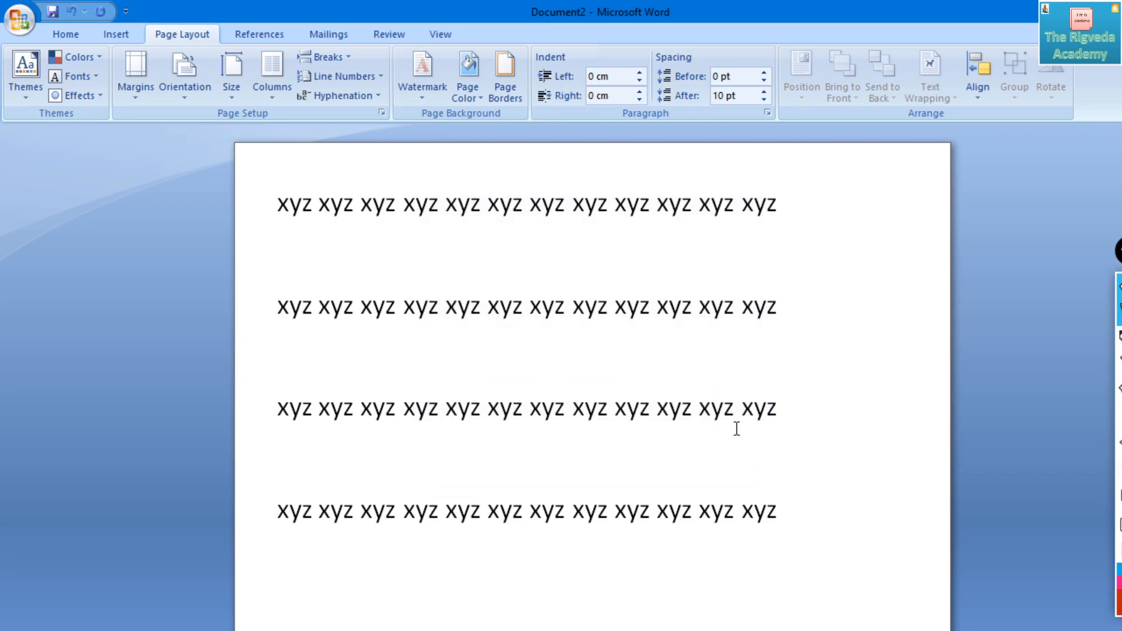
# - Place the text cursor on the empty line between the second and third lines of text
pyautogui.click(1119, 419)
pyautogui.click(306, 357)
pyautogui.press('Up')
pyautogui.press('Down')
pyautogui.moveTo(282, 355); pyautogui.dragTo(316, 364)
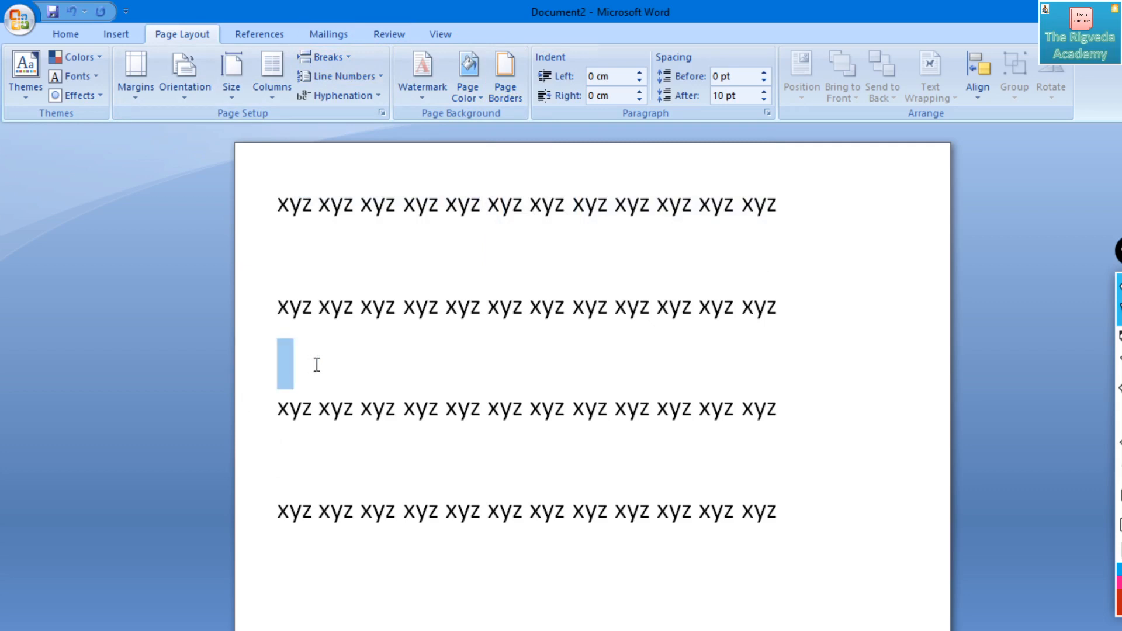
pyautogui.click(308, 357)
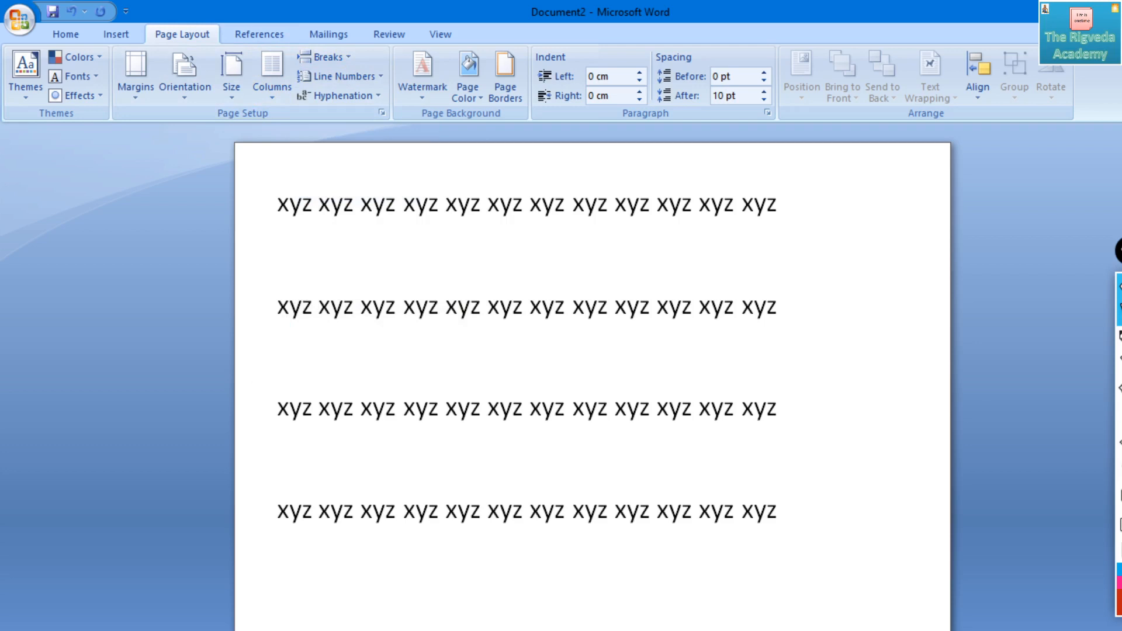
# - With both pages in view, insert a page break at the cursor below the second line of text and undo it
pyautogui.scroll(-2, 592, 386)
pyautogui.scroll(-7, 592, 386)
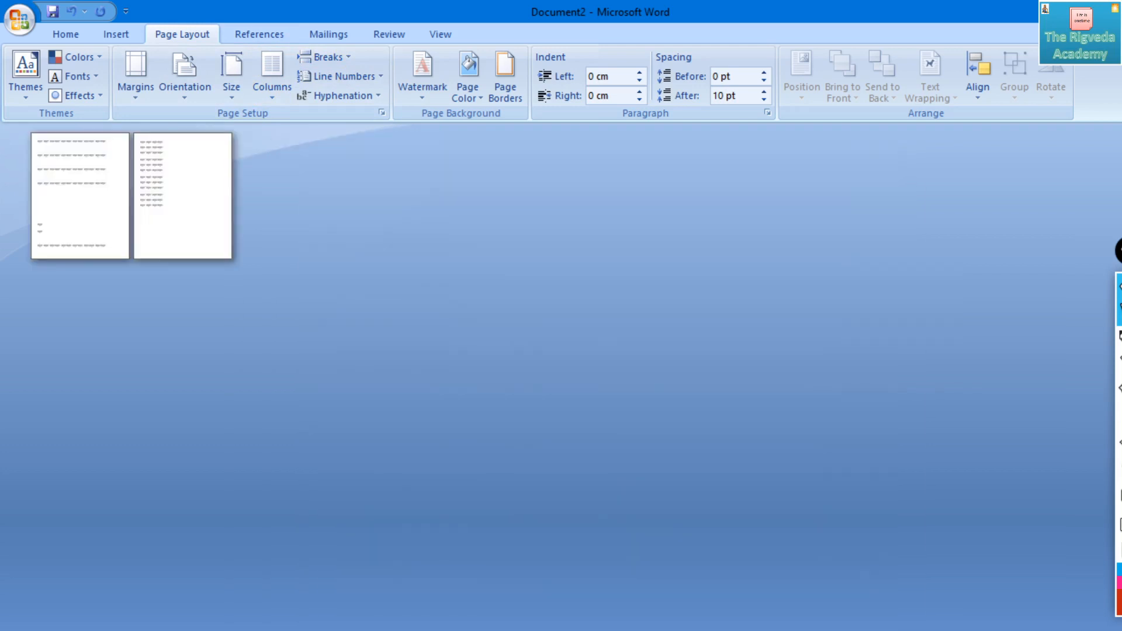
pyautogui.scroll(3, 593, 385)
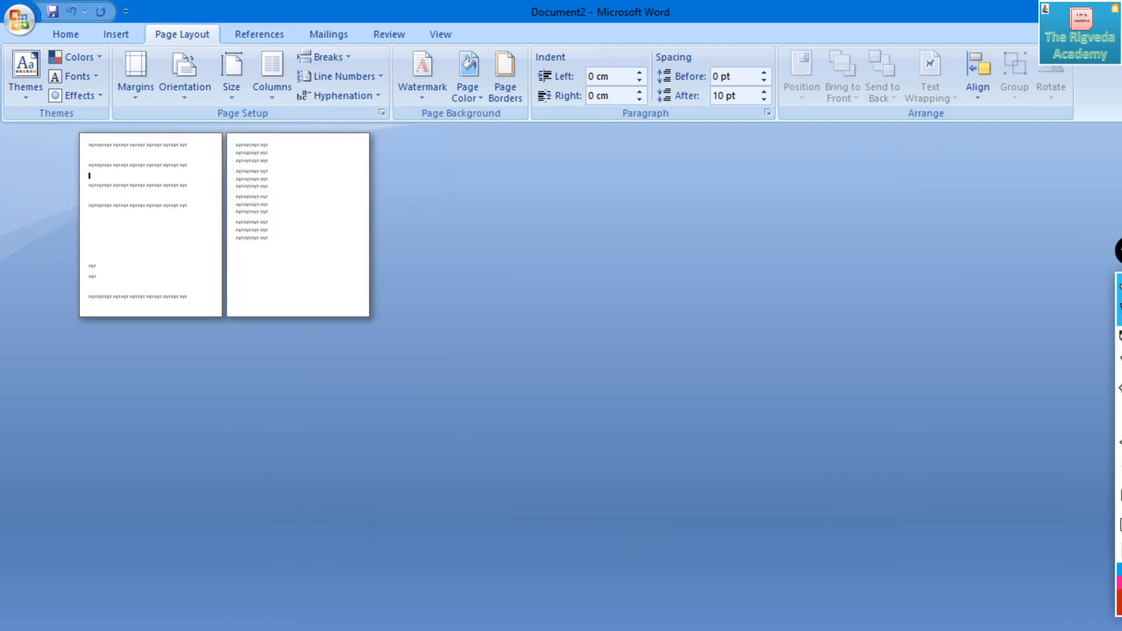
pyautogui.scroll(1, 305, 319)
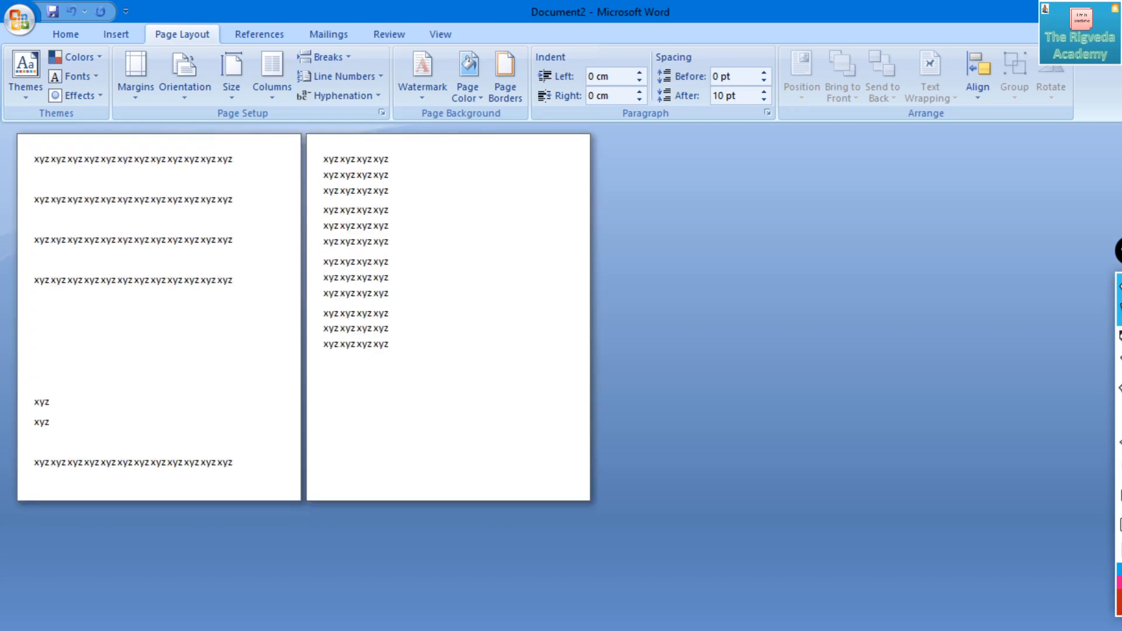
pyautogui.scroll(1, 305, 318)
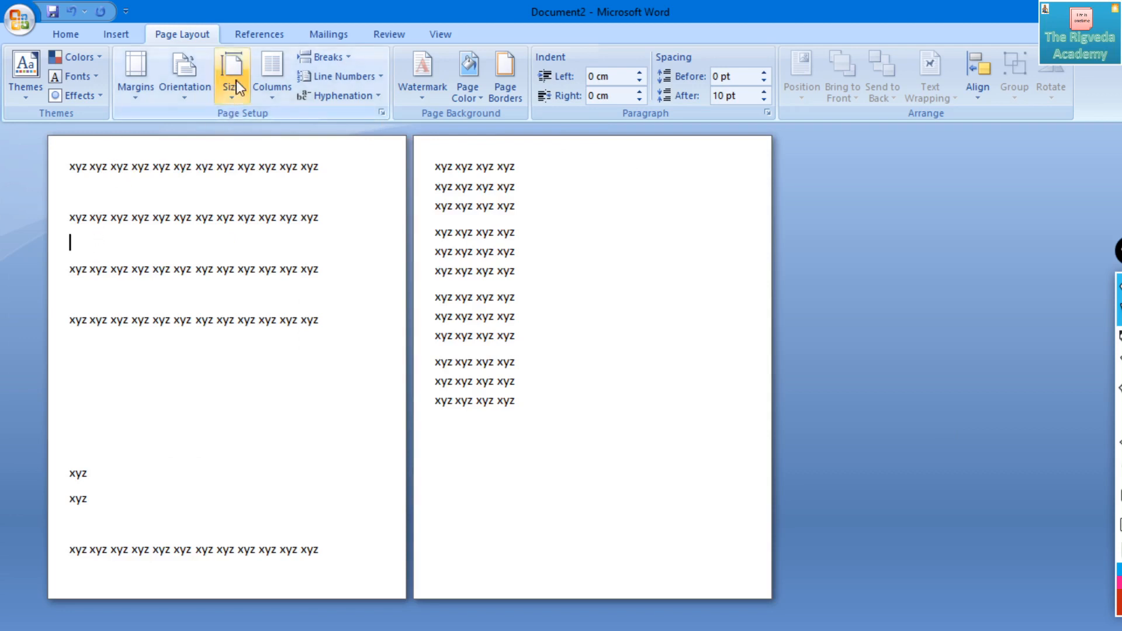
pyautogui.click(339, 58)
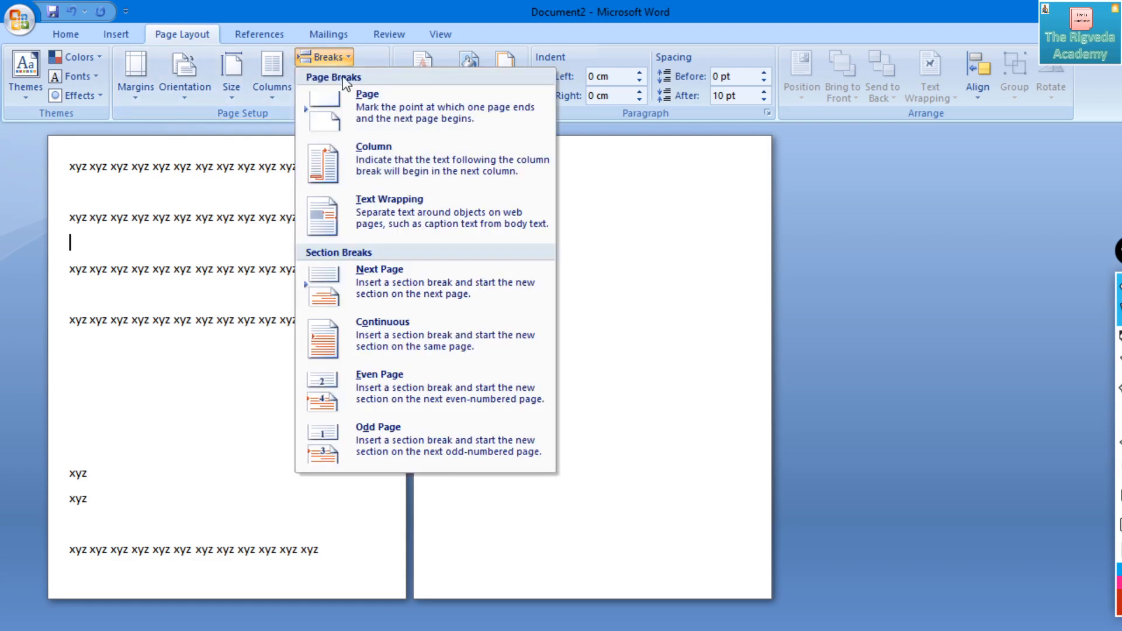
pyautogui.click(359, 100)
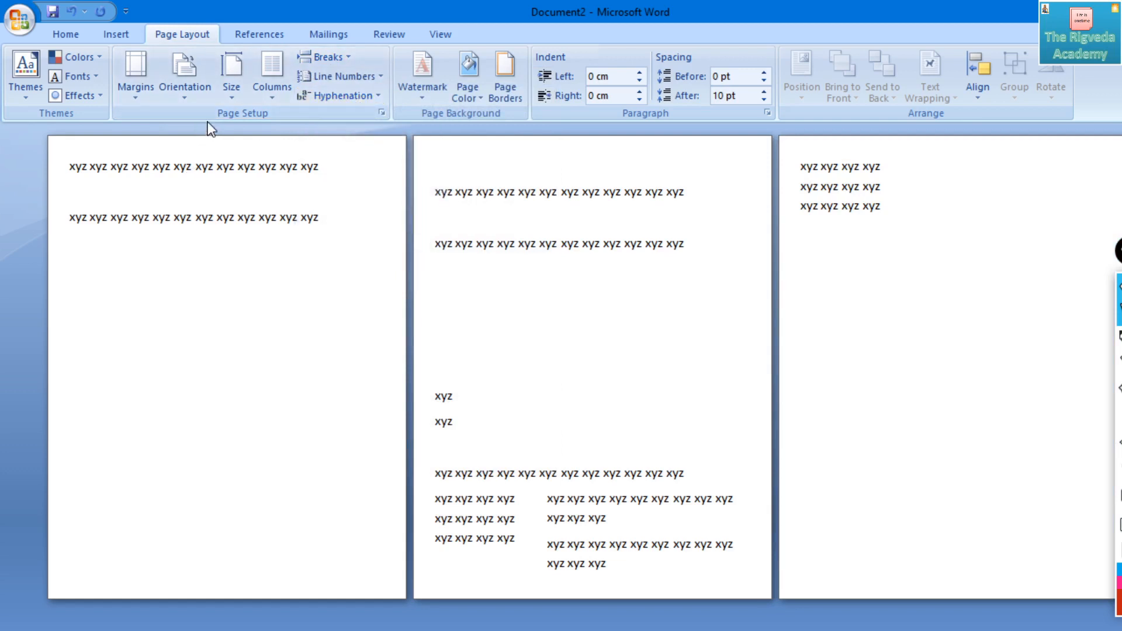
pyautogui.hotkey('ctrl', 'z')
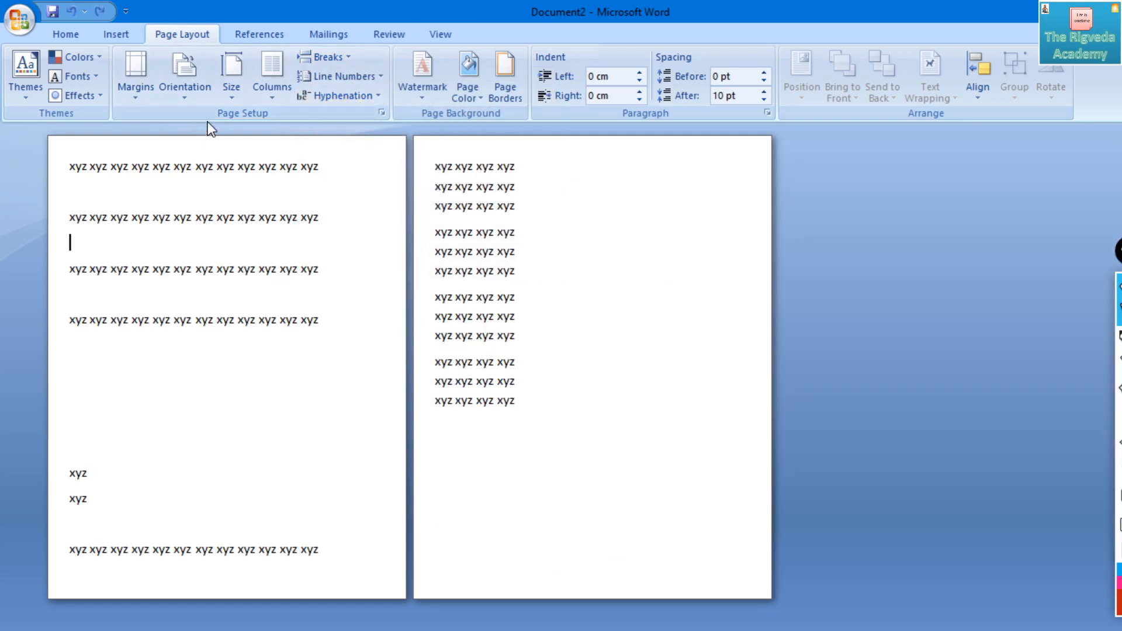
# - Insert the page break again at the same empty line and undo it
pyautogui.click(338, 56)
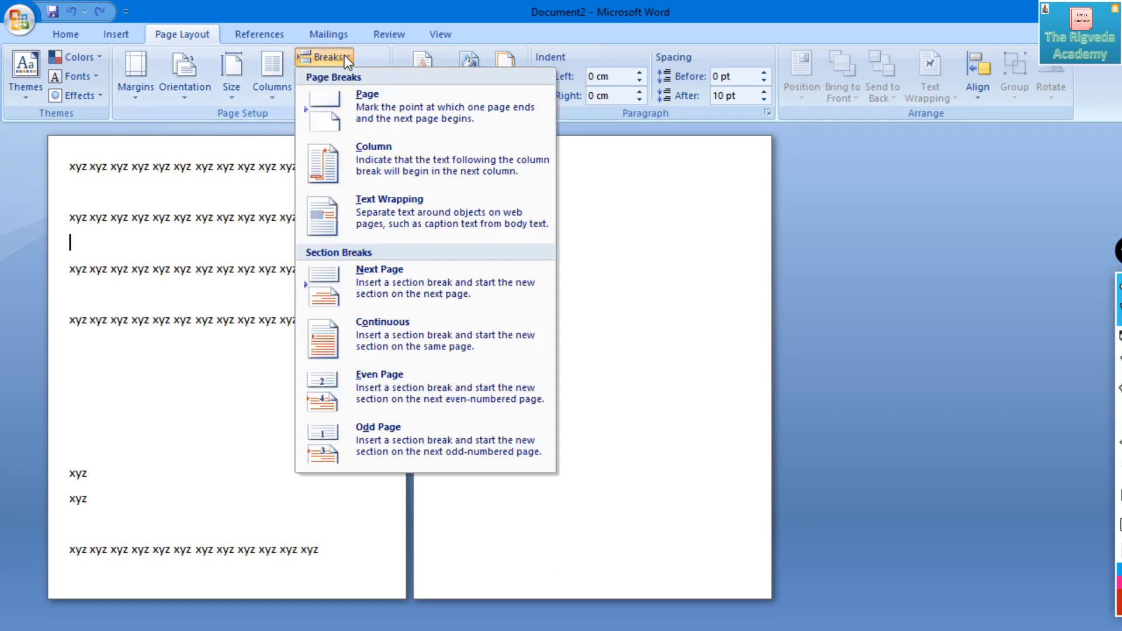
pyautogui.click(370, 111)
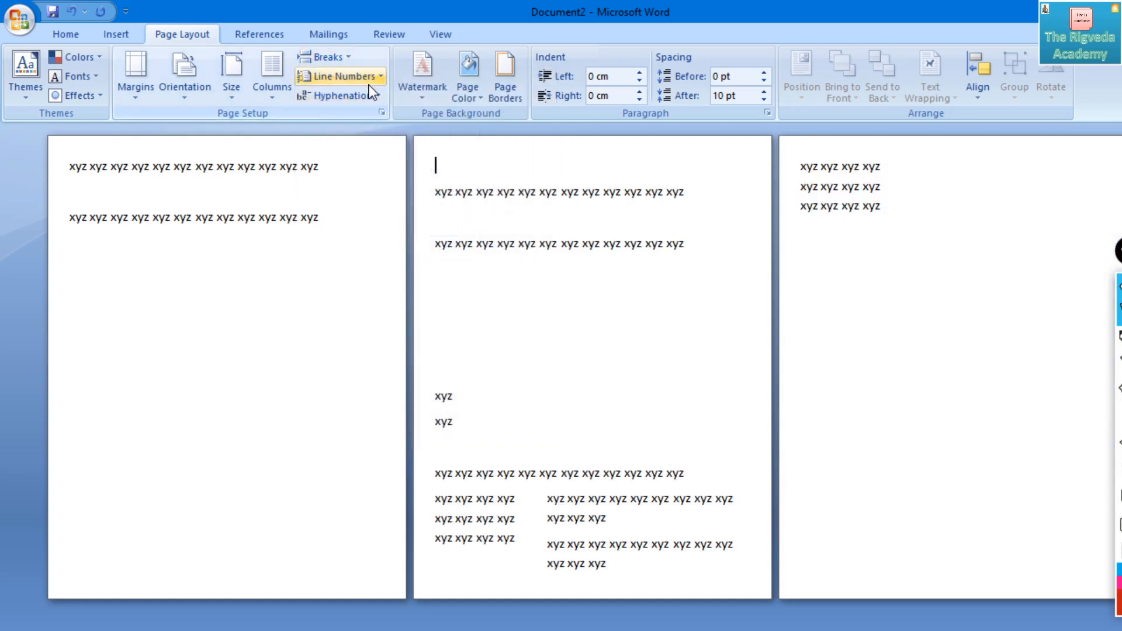
pyautogui.hotkey('ctrl', 'z')
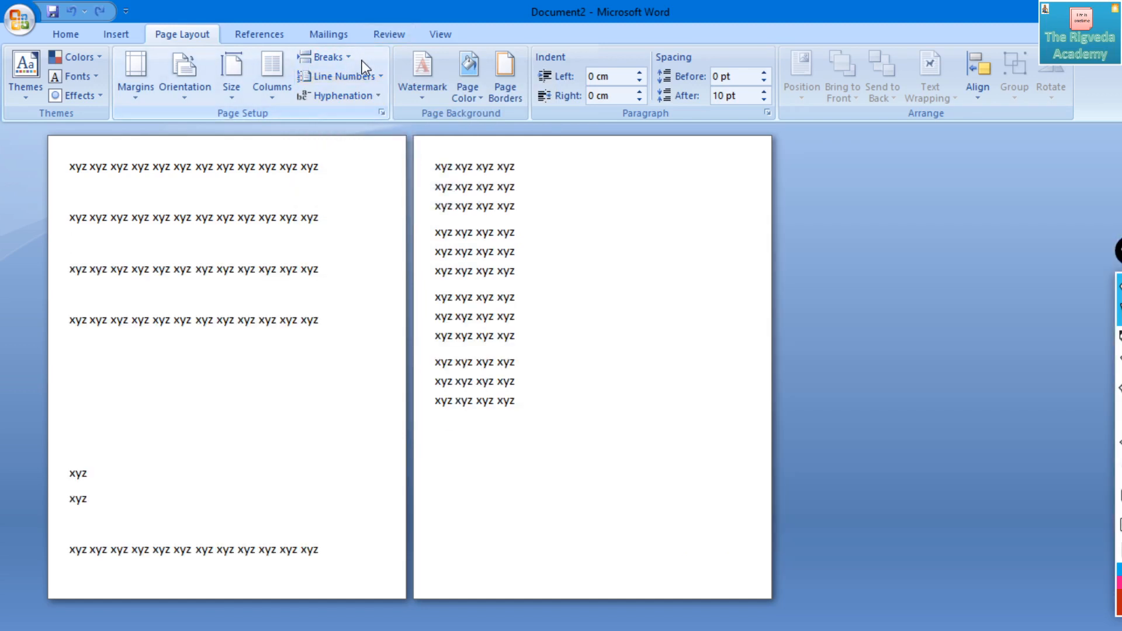
pyautogui.click(361, 96)
pyautogui.click(1074, 417)
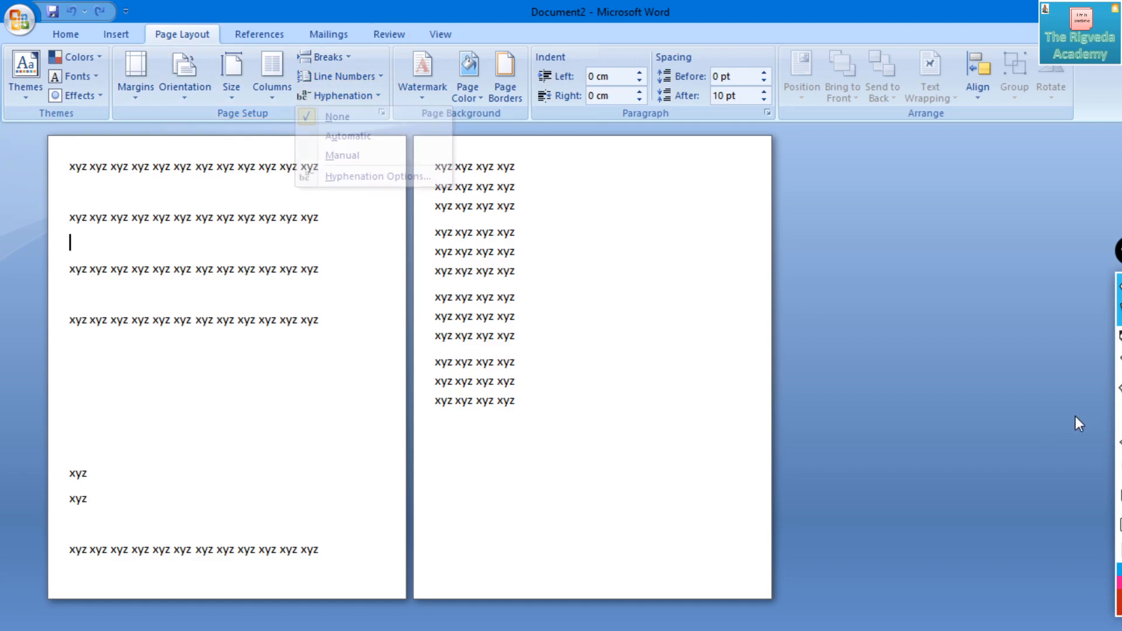
# - Turn on continuous line numbering for the text on the second page, and set line numbers back to None
pyautogui.moveTo(1119, 419)
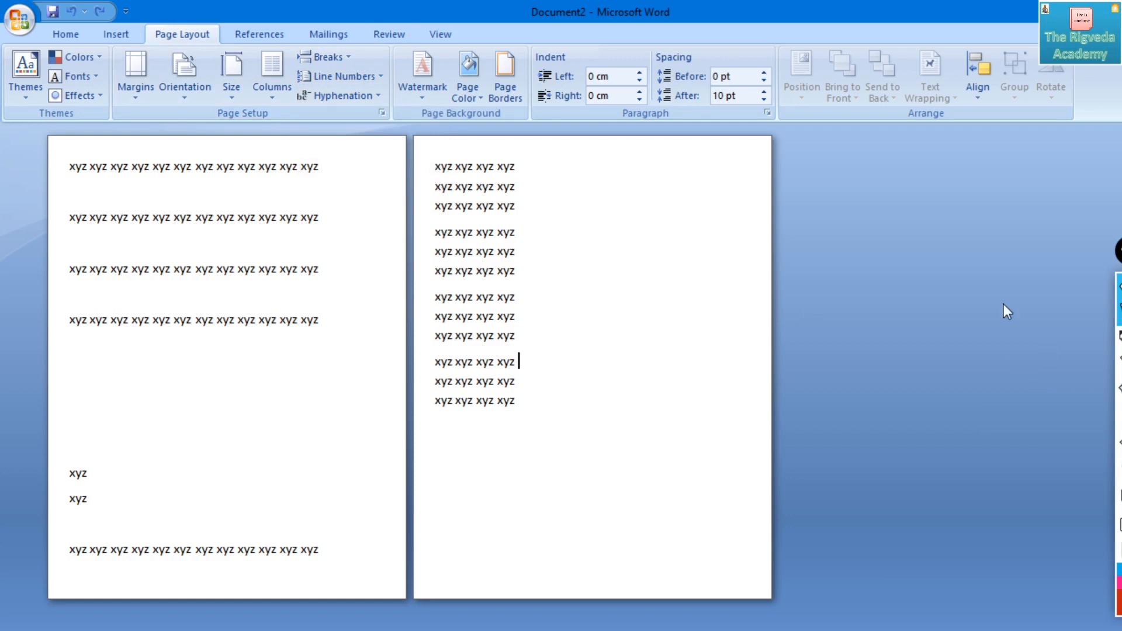
pyautogui.click(341, 77)
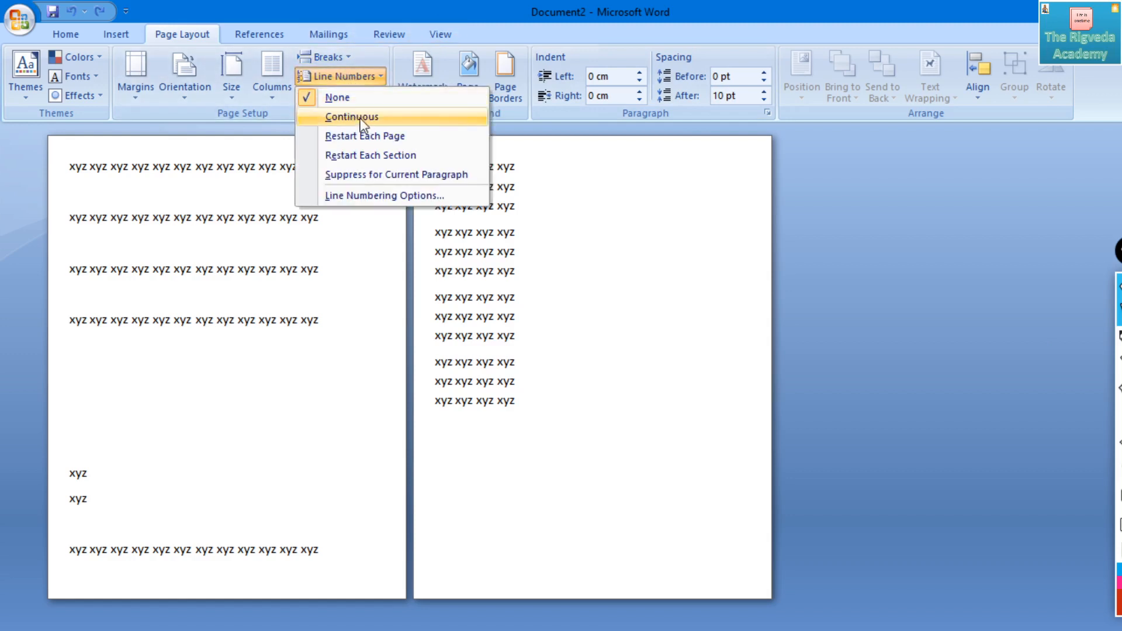
pyautogui.click(362, 118)
pyautogui.click(352, 76)
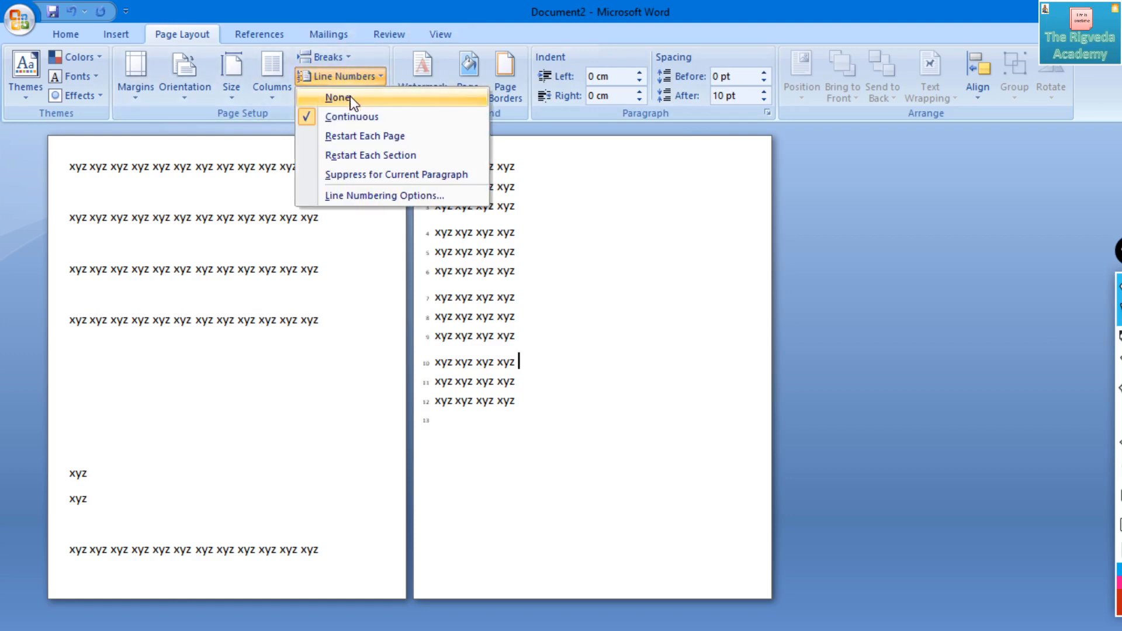
pyautogui.click(338, 97)
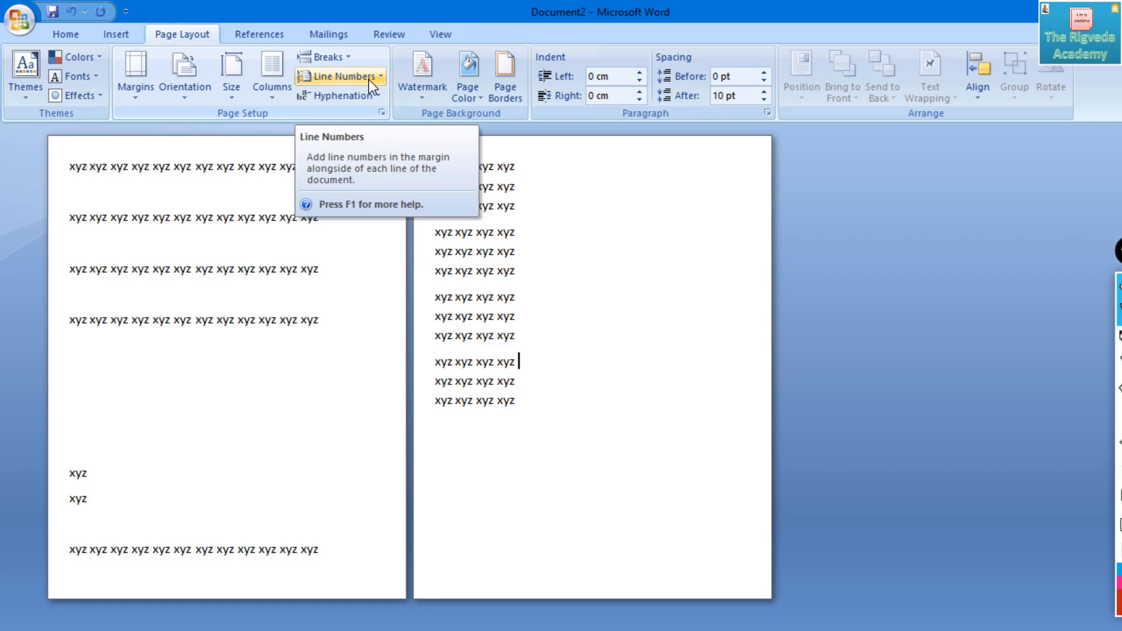
pyautogui.click(342, 58)
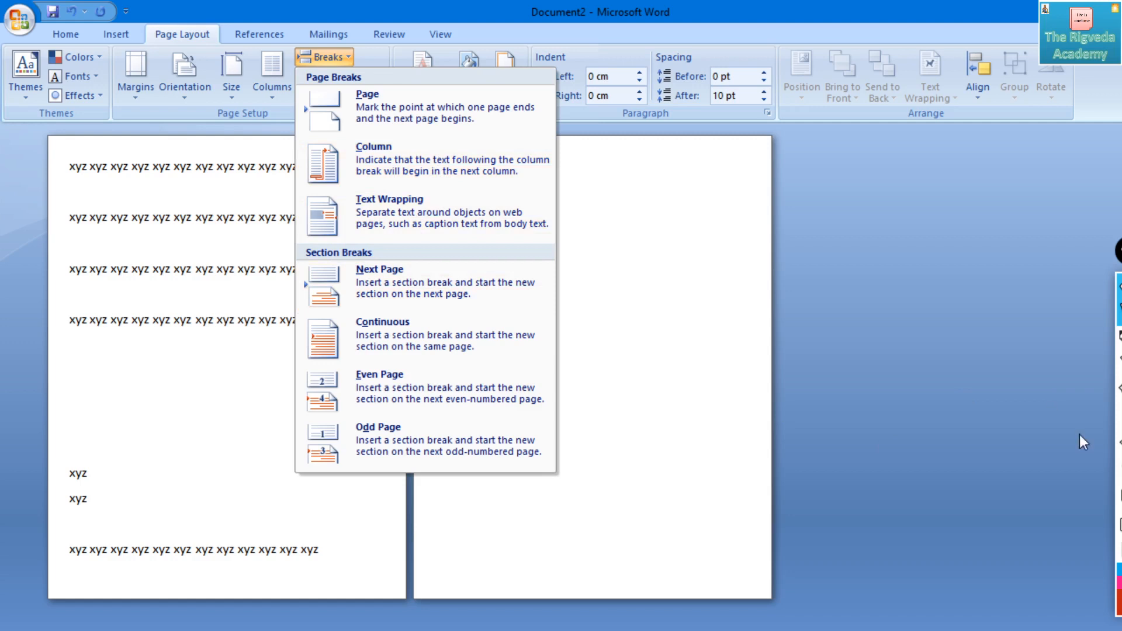
pyautogui.click(1119, 339)
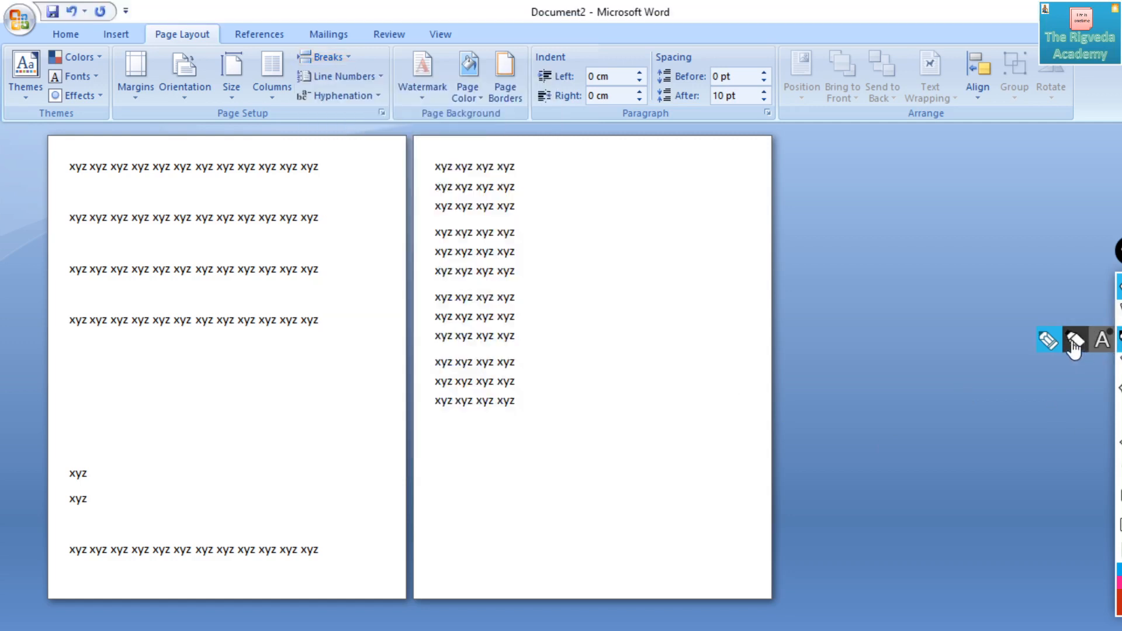
pyautogui.moveTo(1119, 366)
pyautogui.click(1119, 298)
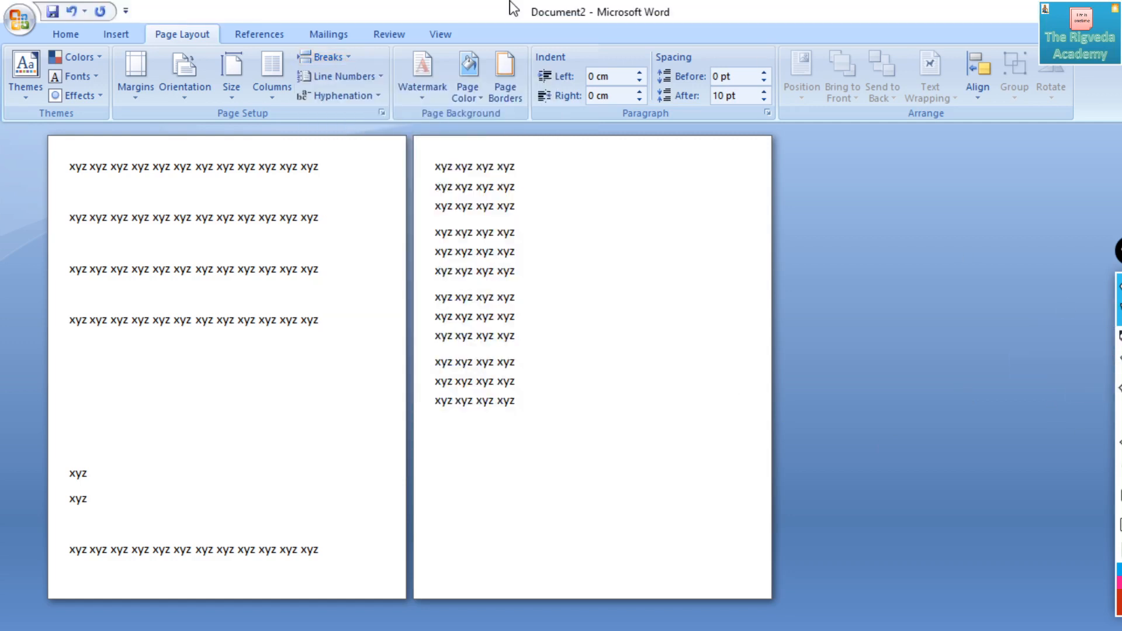
# - Insert a column break at the cursor after the first line of the second page's last paragraph and undo it
pyautogui.click(336, 54)
pyautogui.click(334, 53)
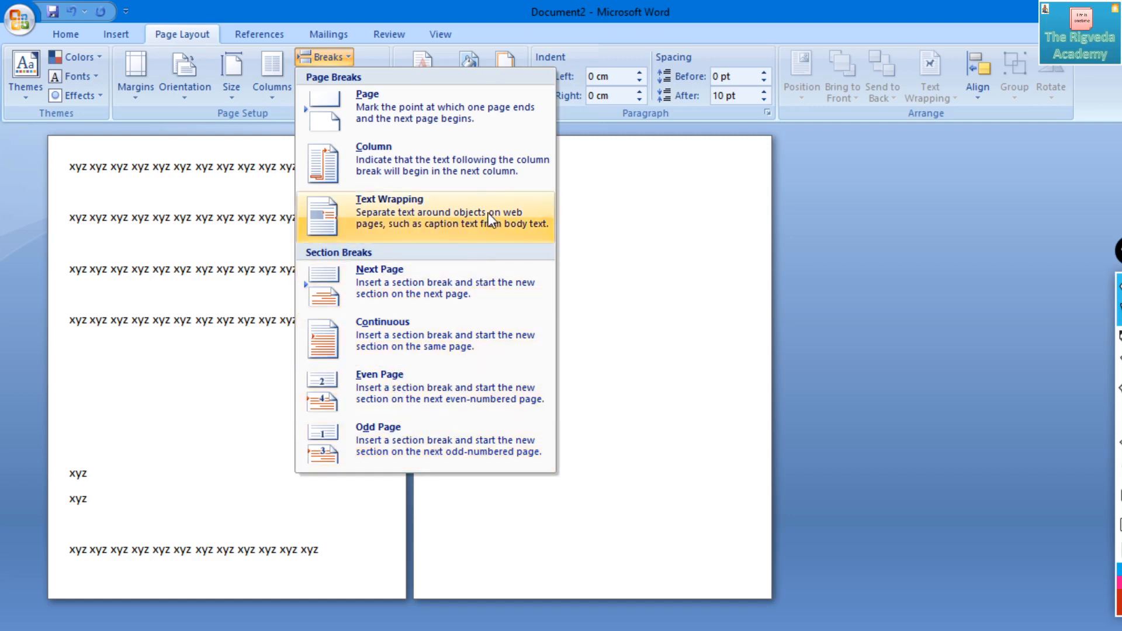
pyautogui.click(505, 155)
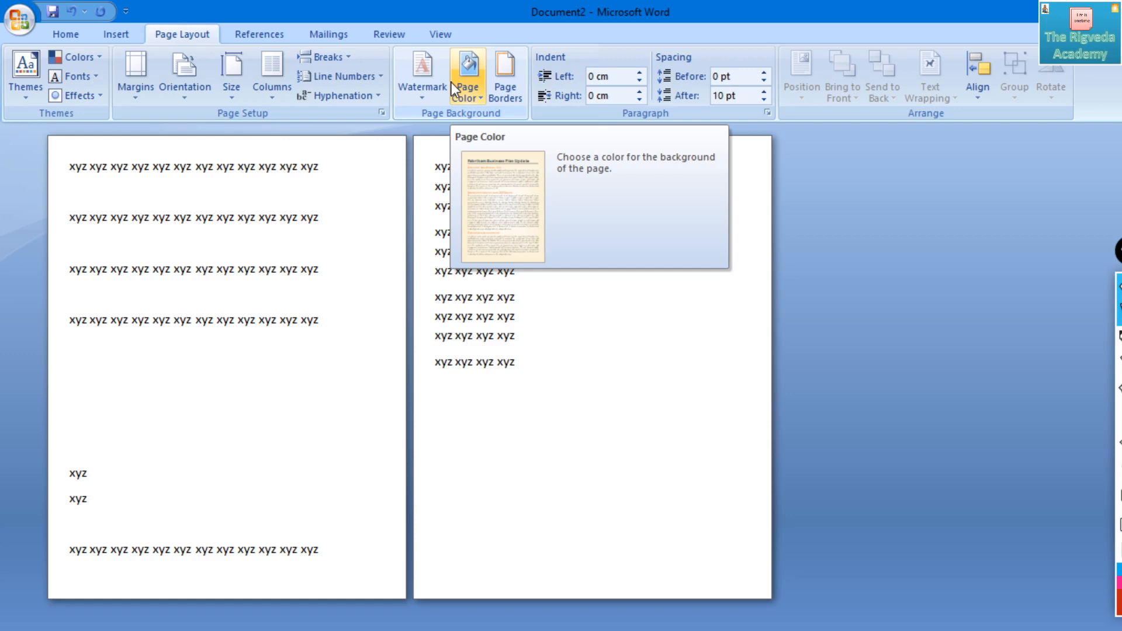
pyautogui.hotkey('ctrl', 'z')
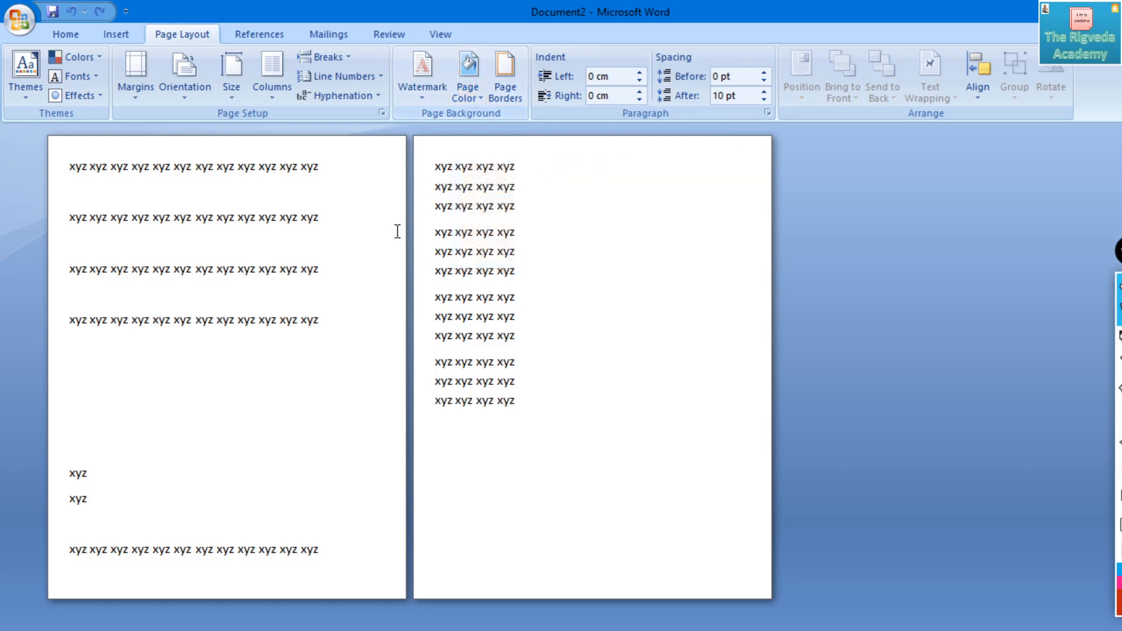
# - Insert a column break before the third paragraph on the second page, select the moved text and undo the break
pyautogui.moveTo(442, 318); pyautogui.dragTo(439, 285)
pyautogui.click(450, 298)
pyautogui.click(436, 266)
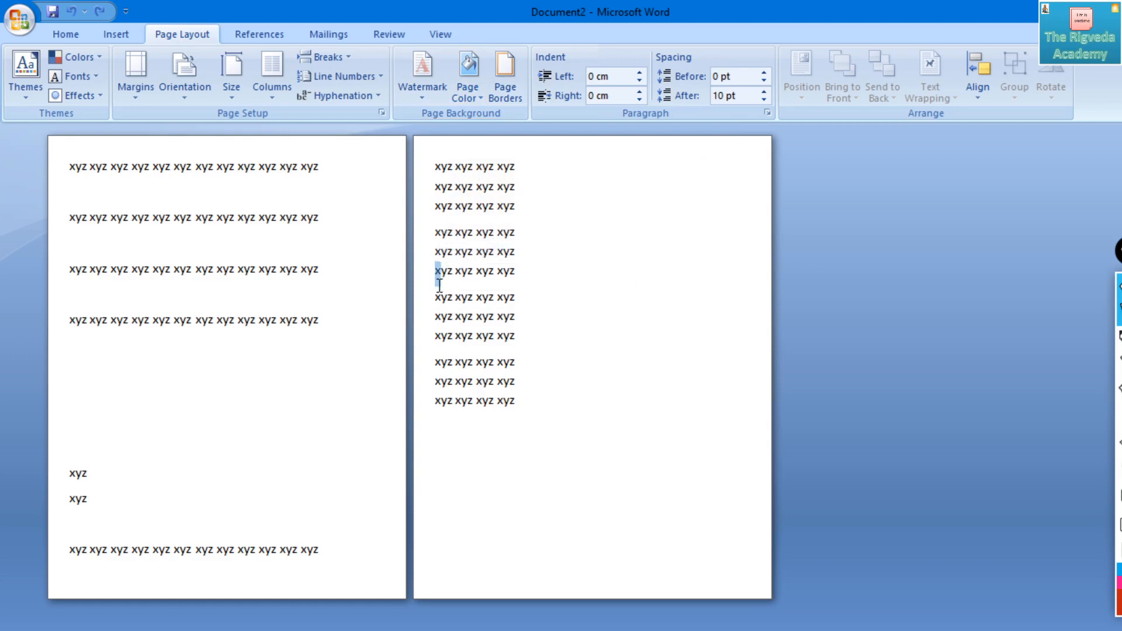
pyautogui.click(437, 296)
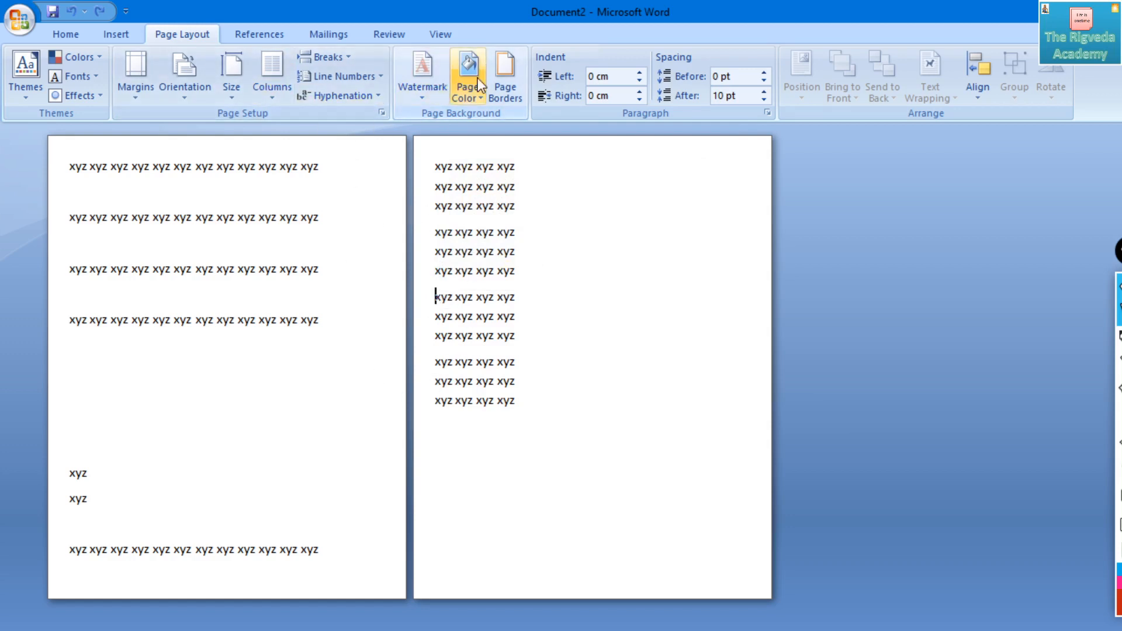
pyautogui.click(341, 58)
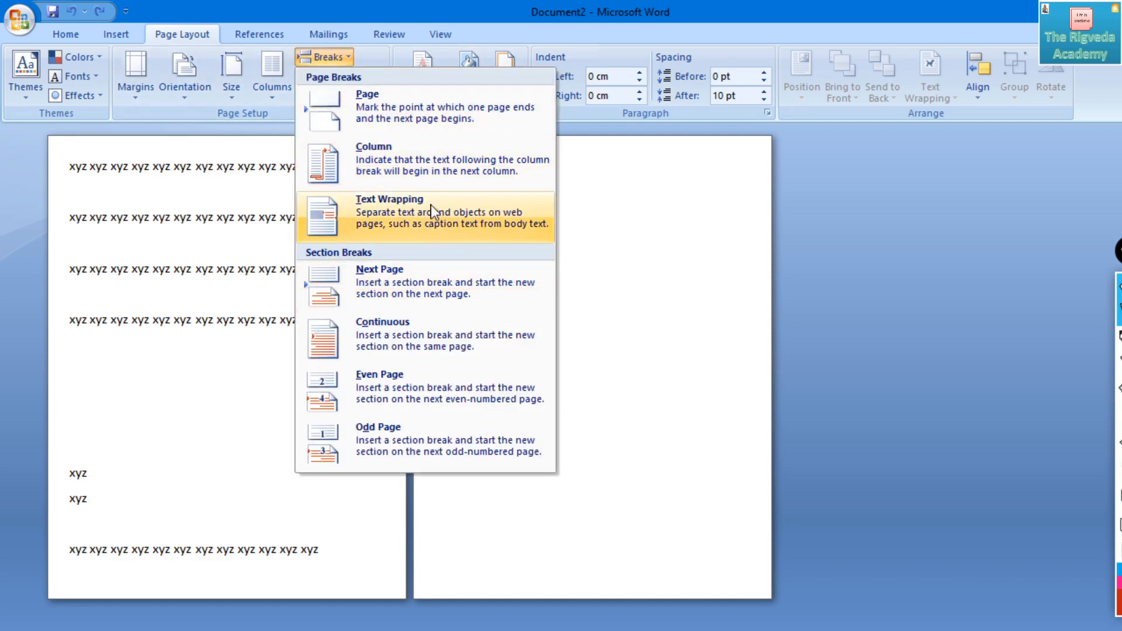
pyautogui.click(445, 162)
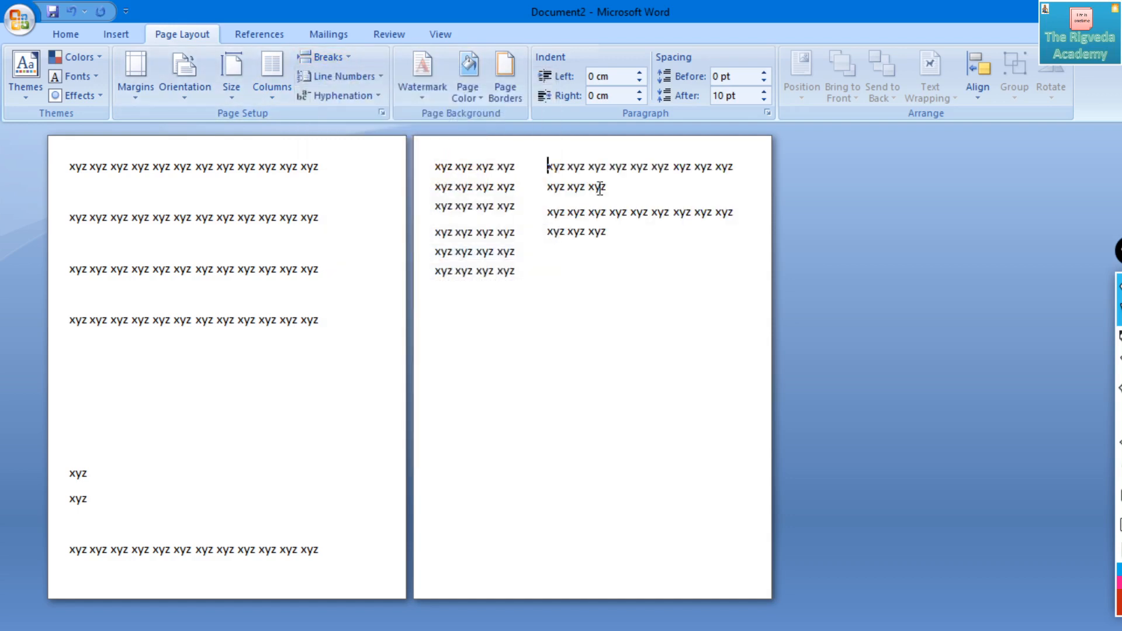
pyautogui.moveTo(608, 233); pyautogui.dragTo(551, 168)
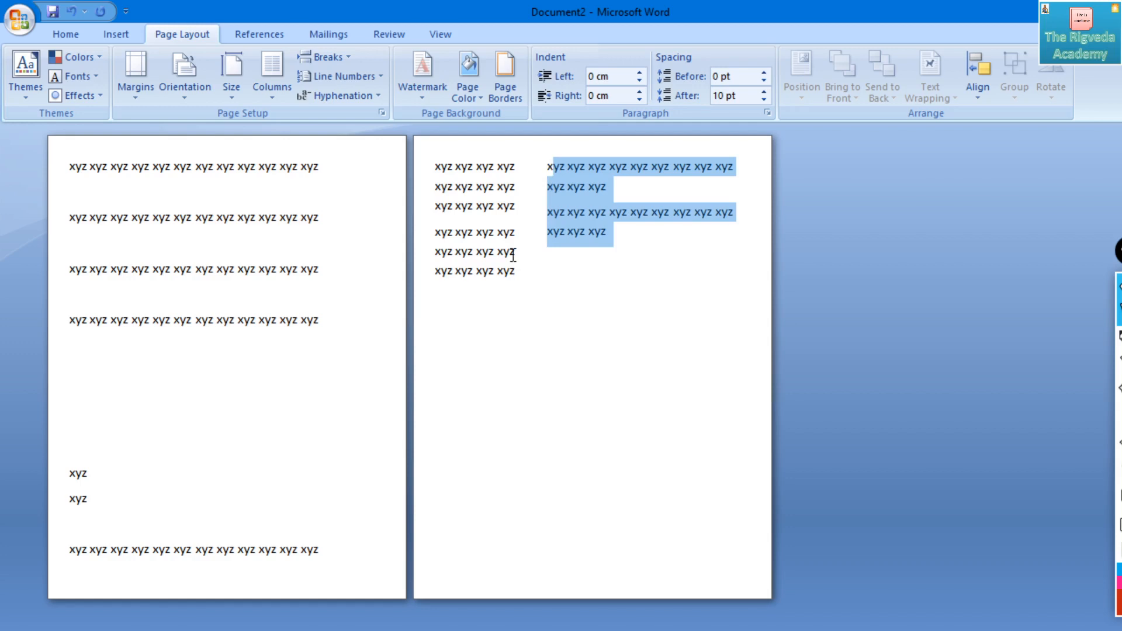
pyautogui.hotkey('ctrl', 'z')
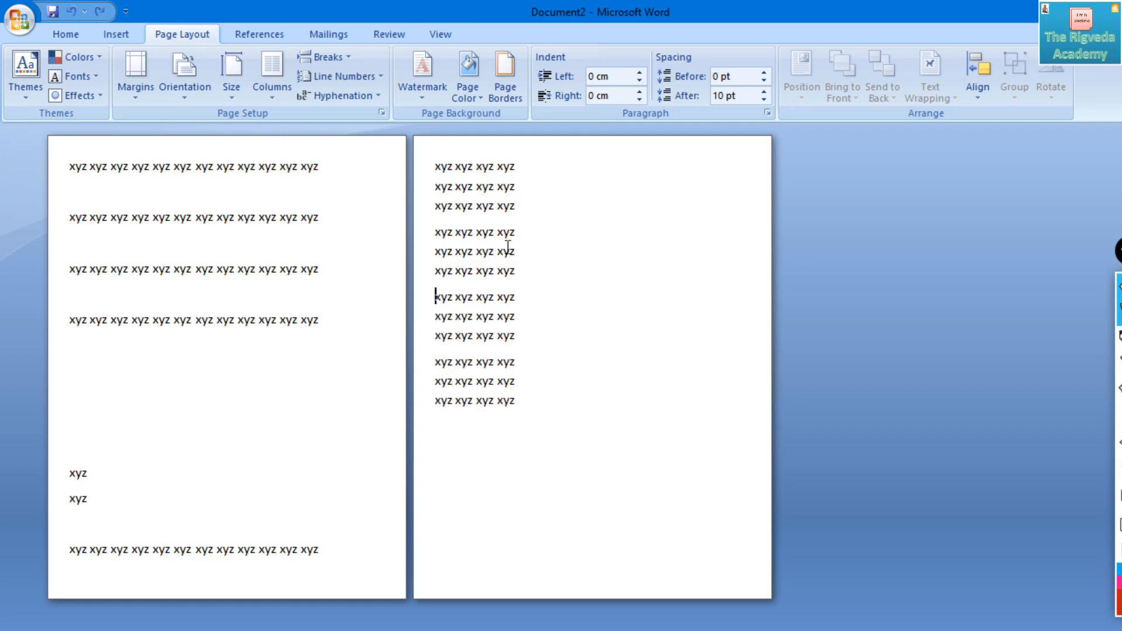
# - Insert a Next Page section break before the third paragraph on the second page and undo it
pyautogui.click(344, 55)
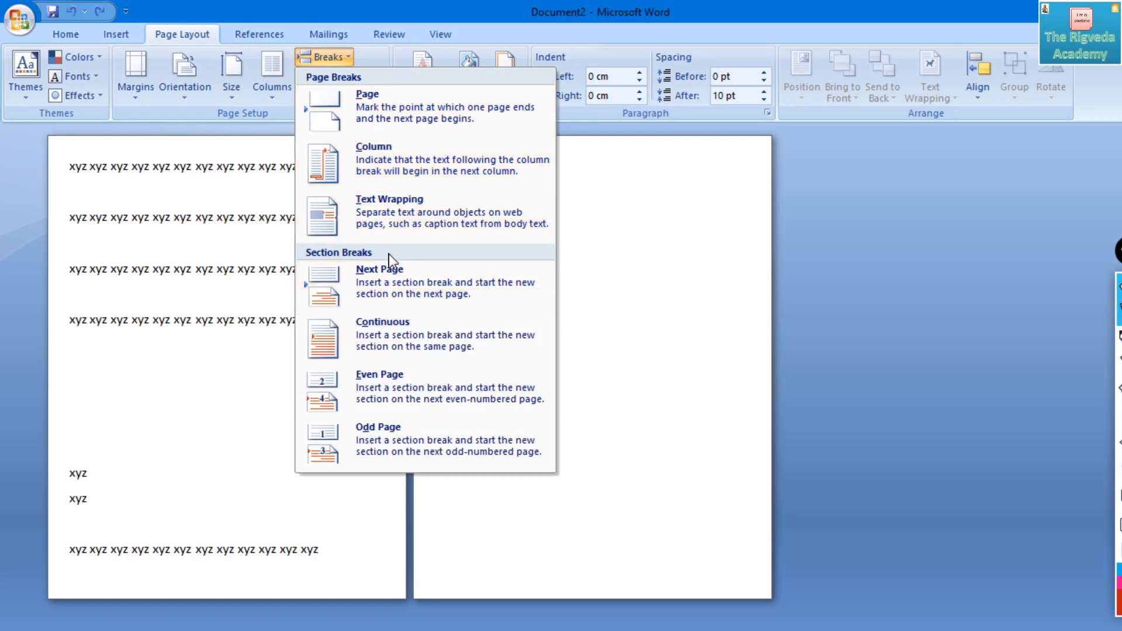
pyautogui.click(379, 276)
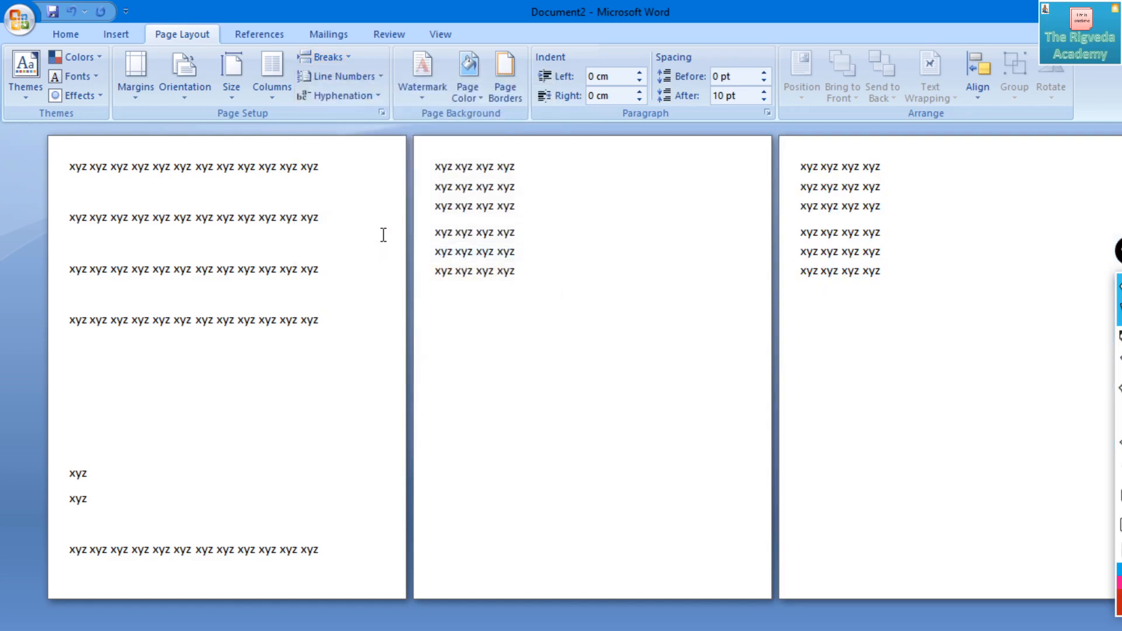
pyautogui.hotkey('ctrl', 'z')
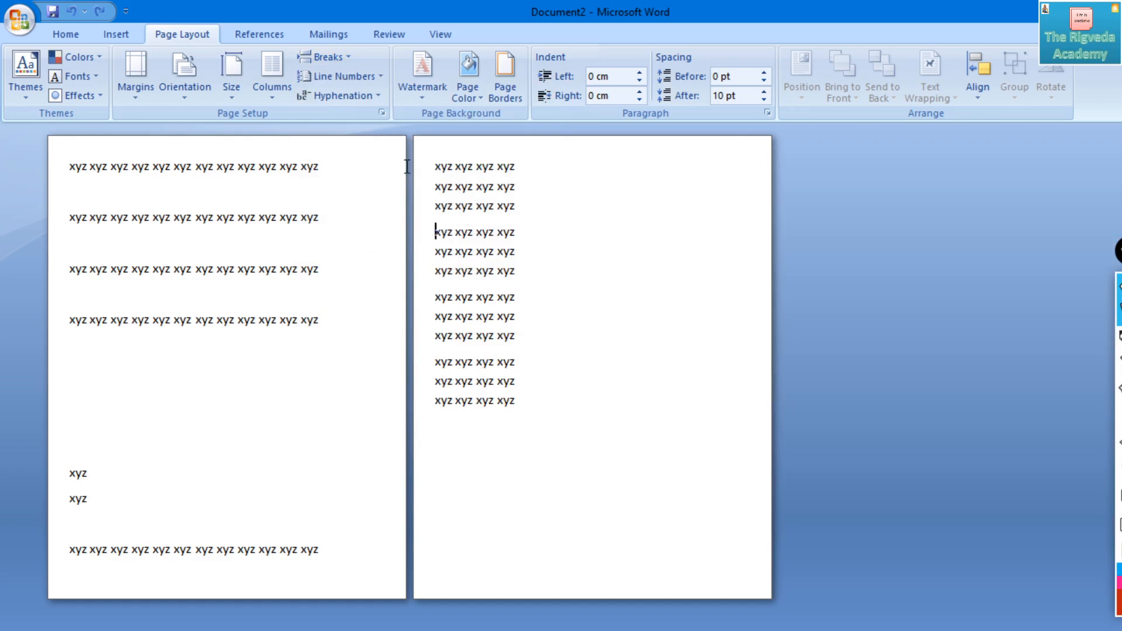
# - Place the cursor before the first word on the second page, try a Next Page section break there and undo it
pyautogui.click(433, 166)
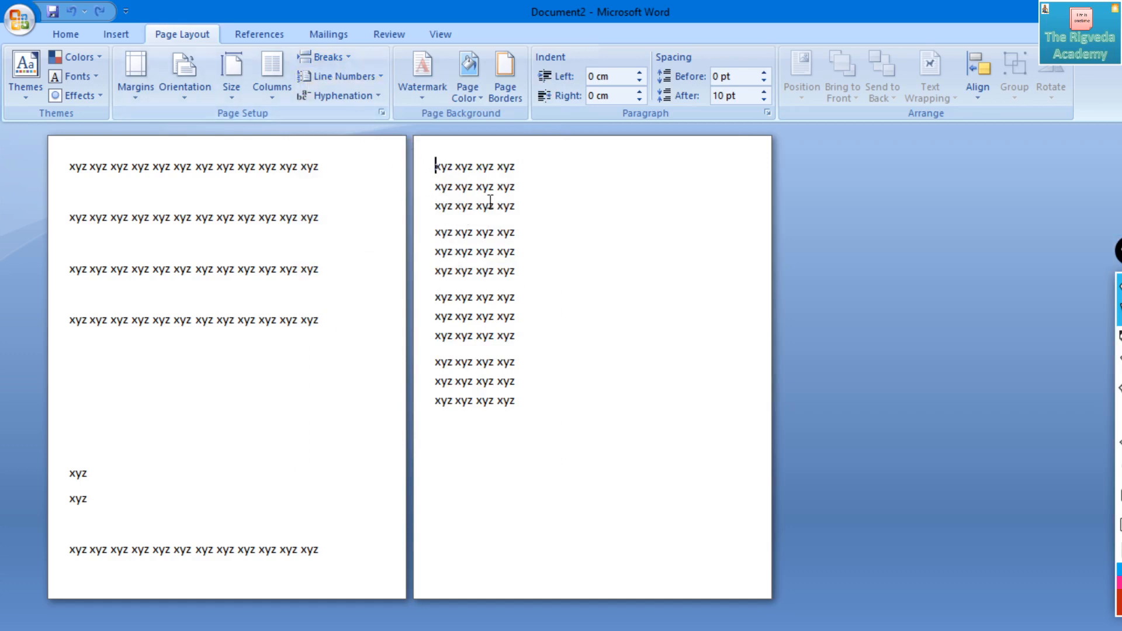
pyautogui.click(338, 57)
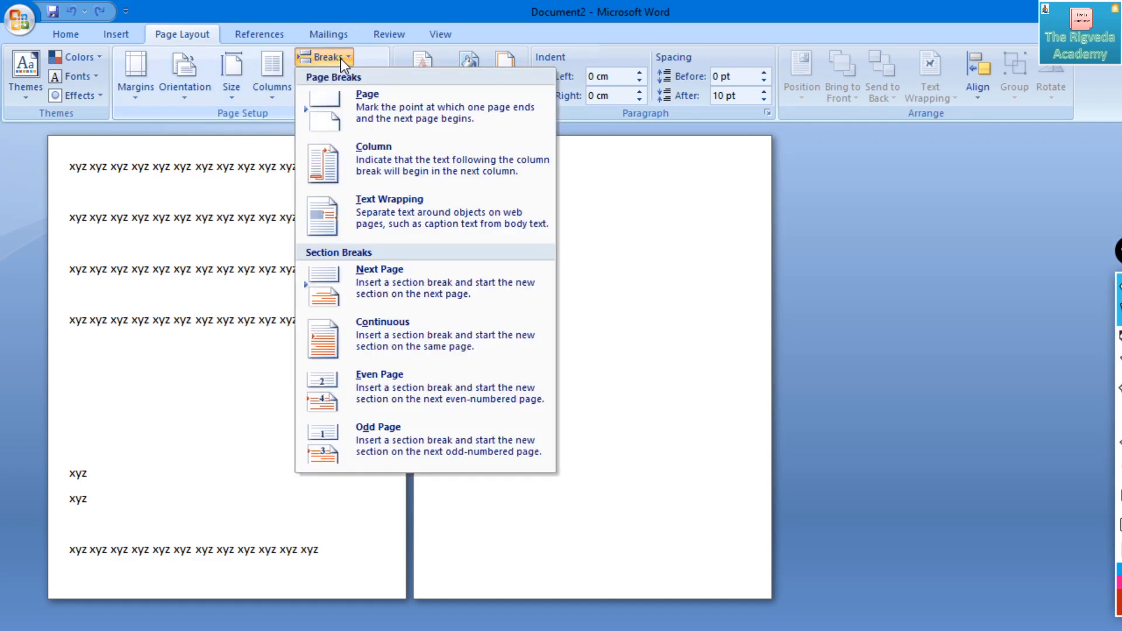
pyautogui.click(382, 282)
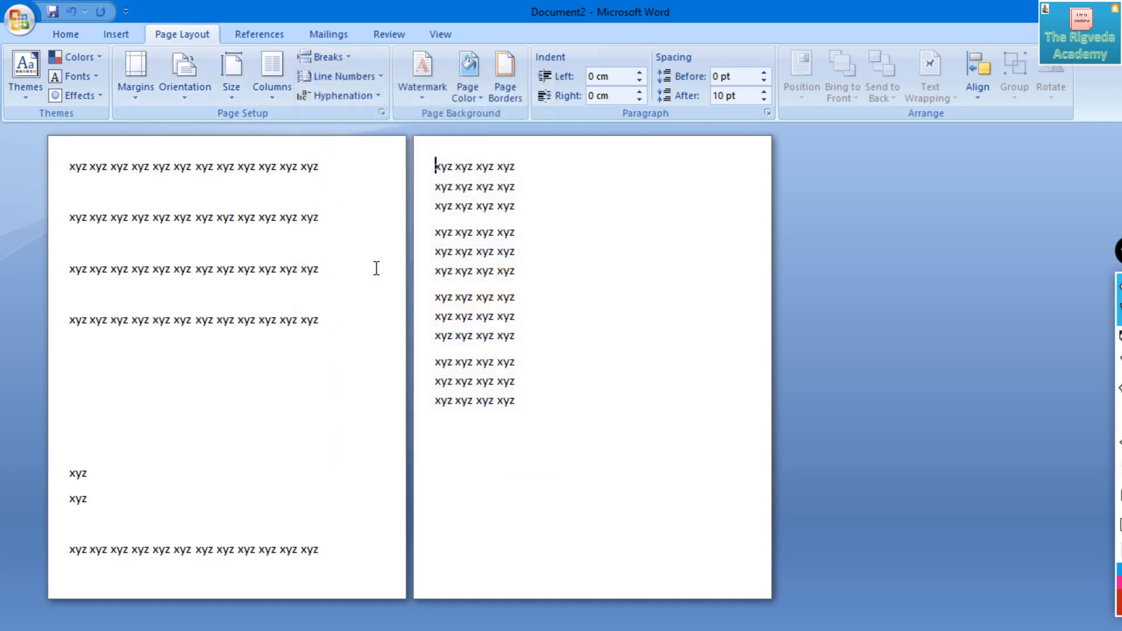
pyautogui.click(346, 57)
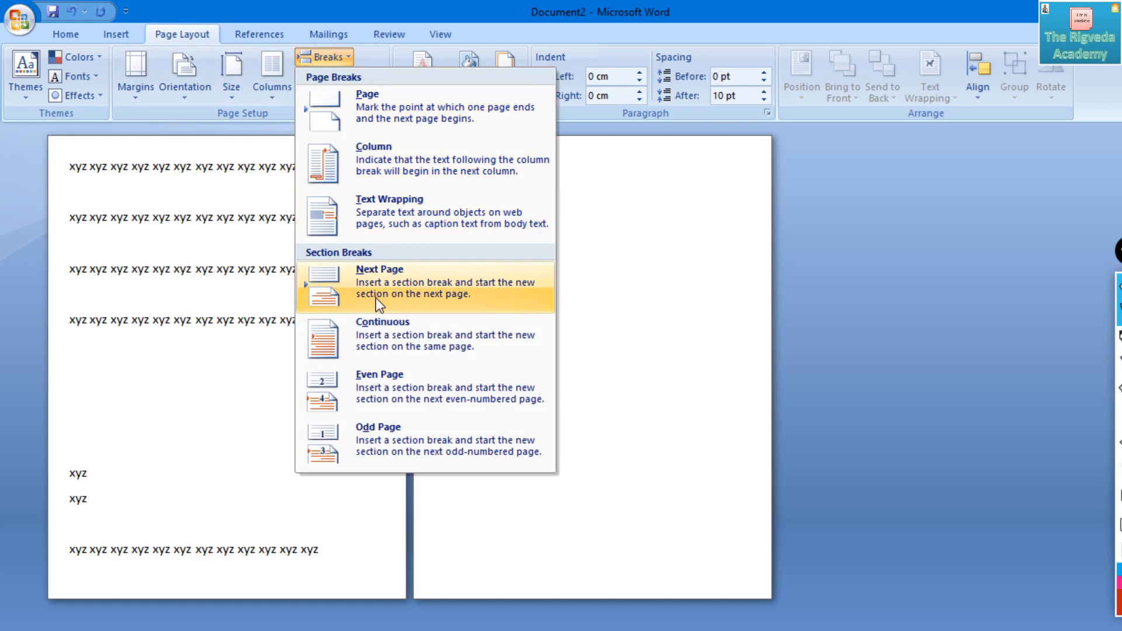
pyautogui.click(377, 275)
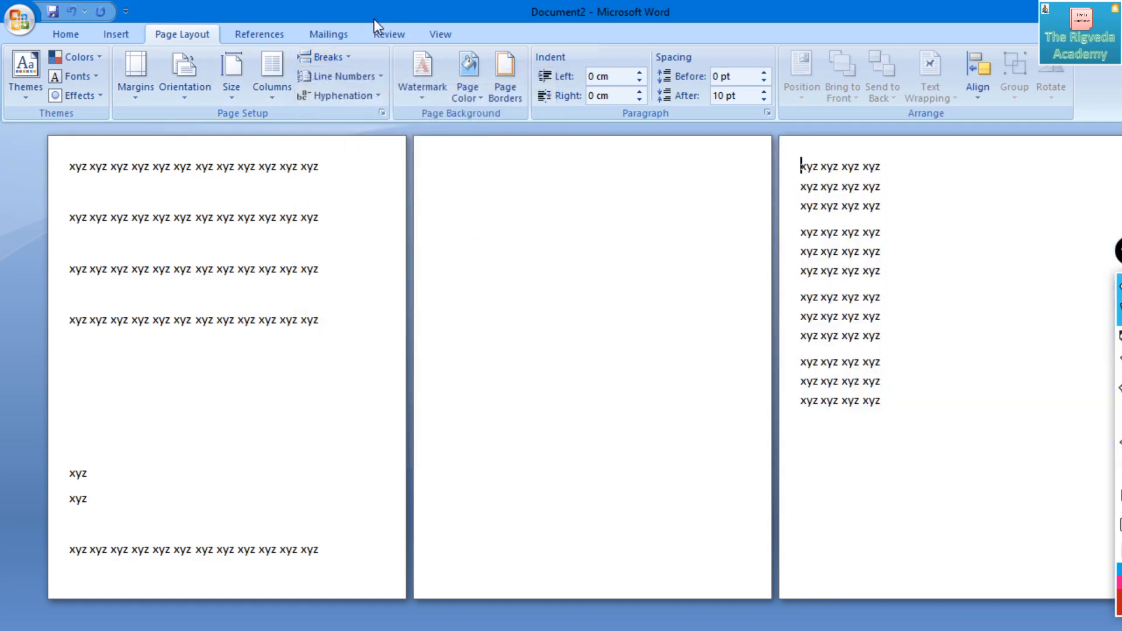
pyautogui.hotkey('ctrl', 'z')
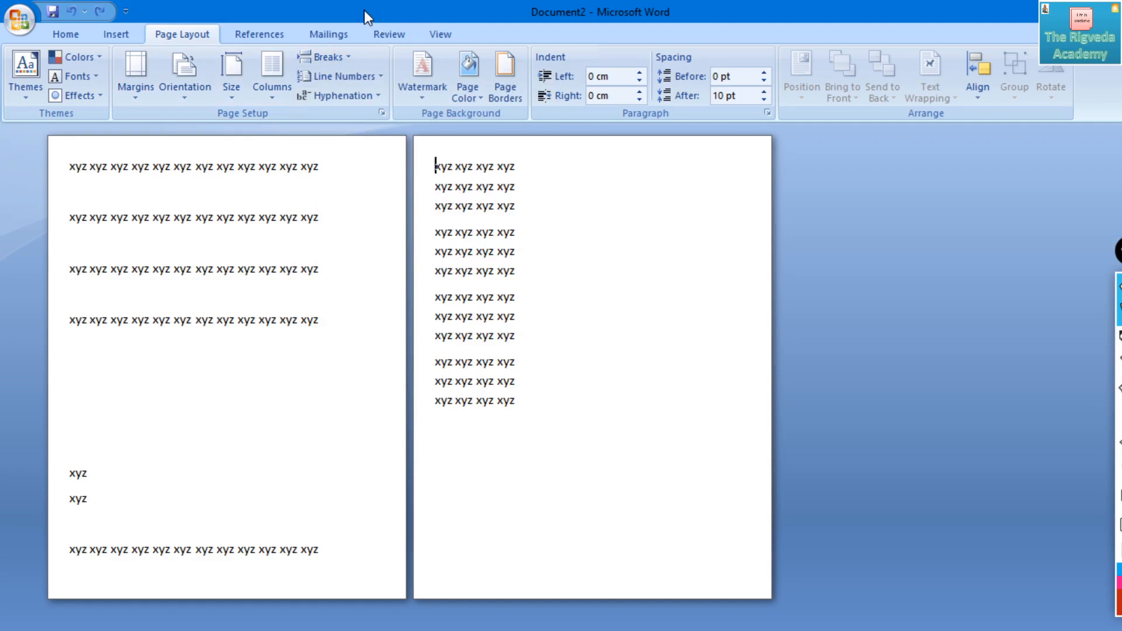
# - Insert a Continuous section break before the first line of text on the second page
pyautogui.click(335, 56)
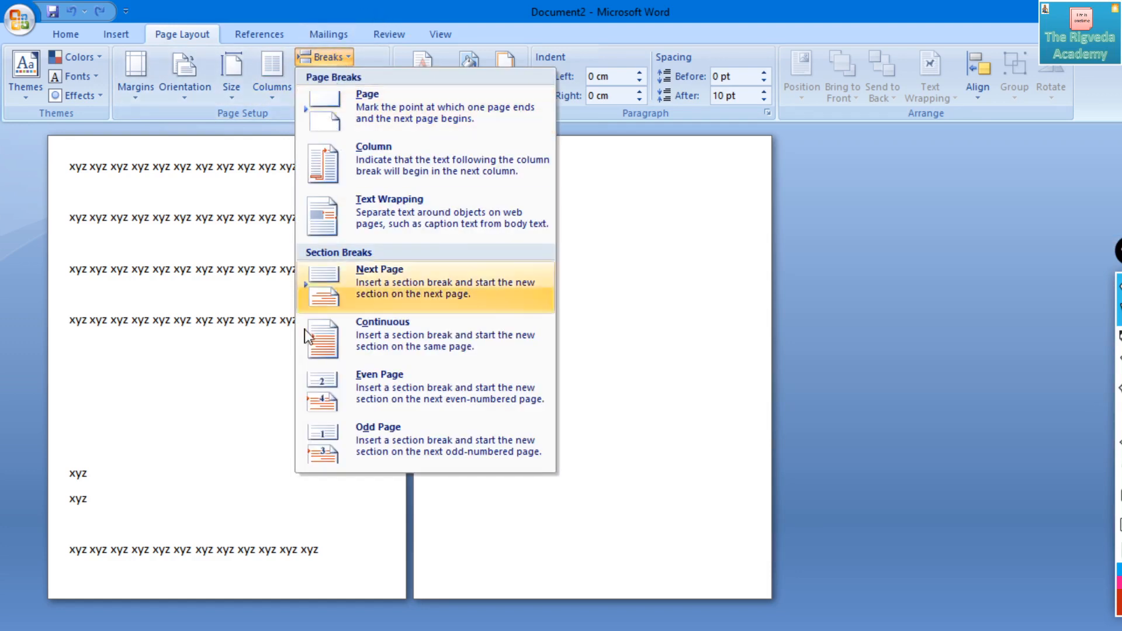
pyautogui.click(359, 344)
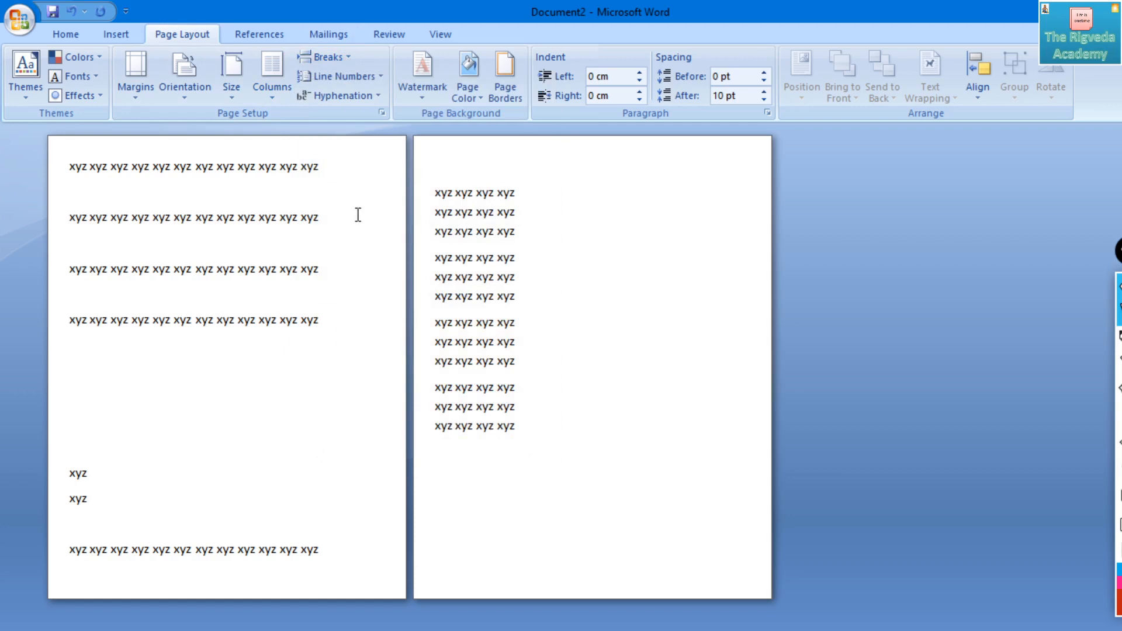
pyautogui.click(343, 58)
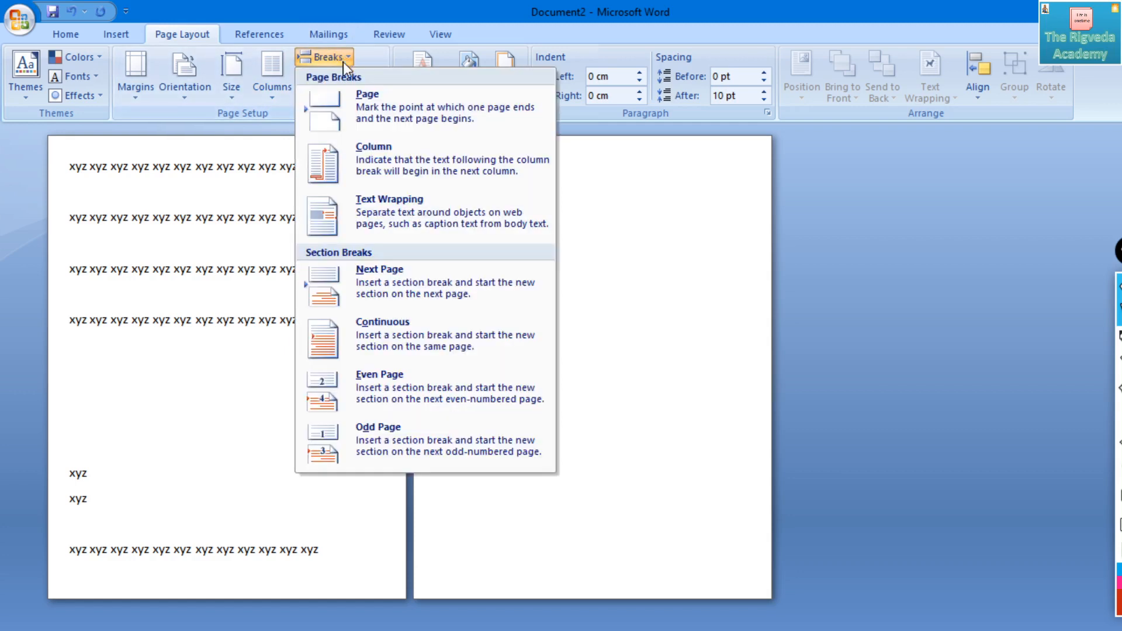
pyautogui.click(579, 455)
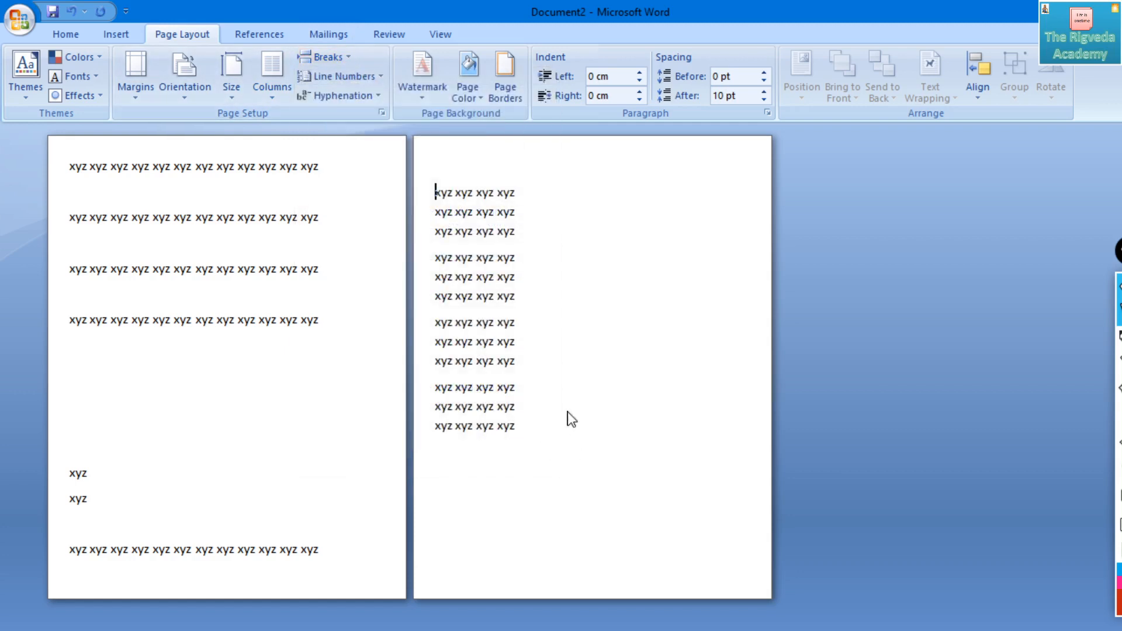
# - Place the cursor after the last line on the second page, try a Continuous section break there and undo it
pyautogui.click(529, 420)
pyautogui.click(323, 57)
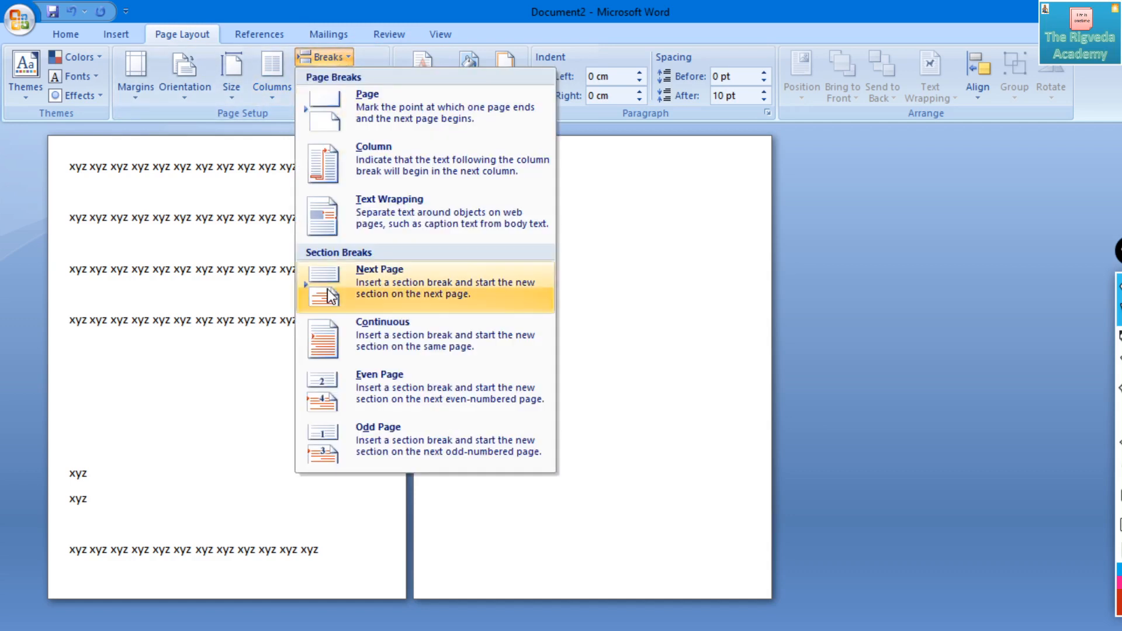
pyautogui.click(352, 325)
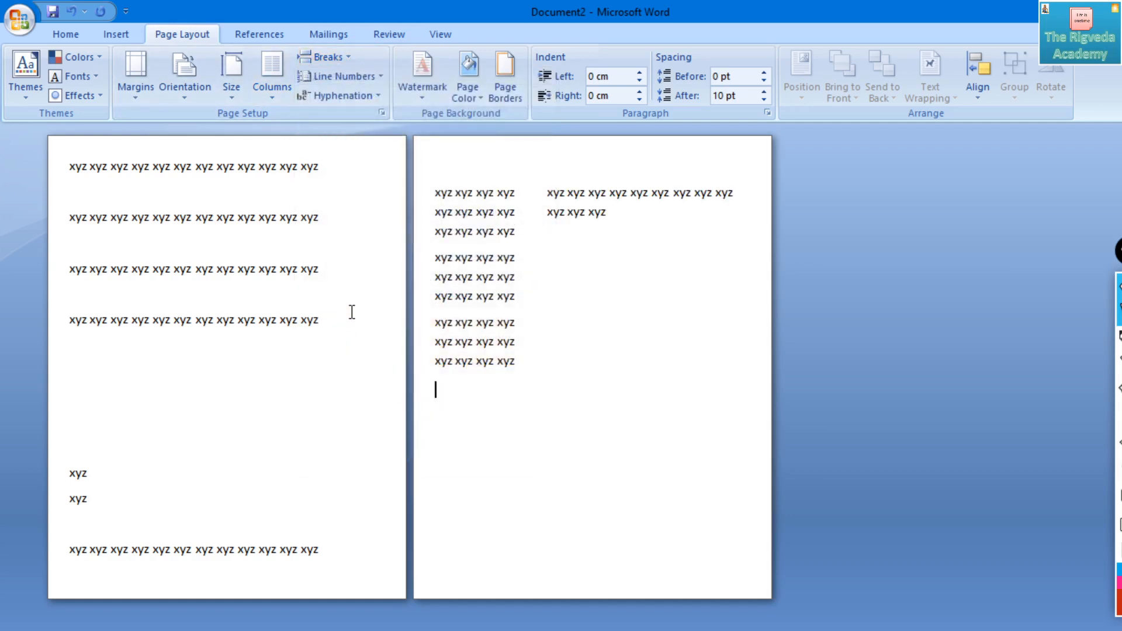
pyautogui.hotkey('ctrl', 'z')
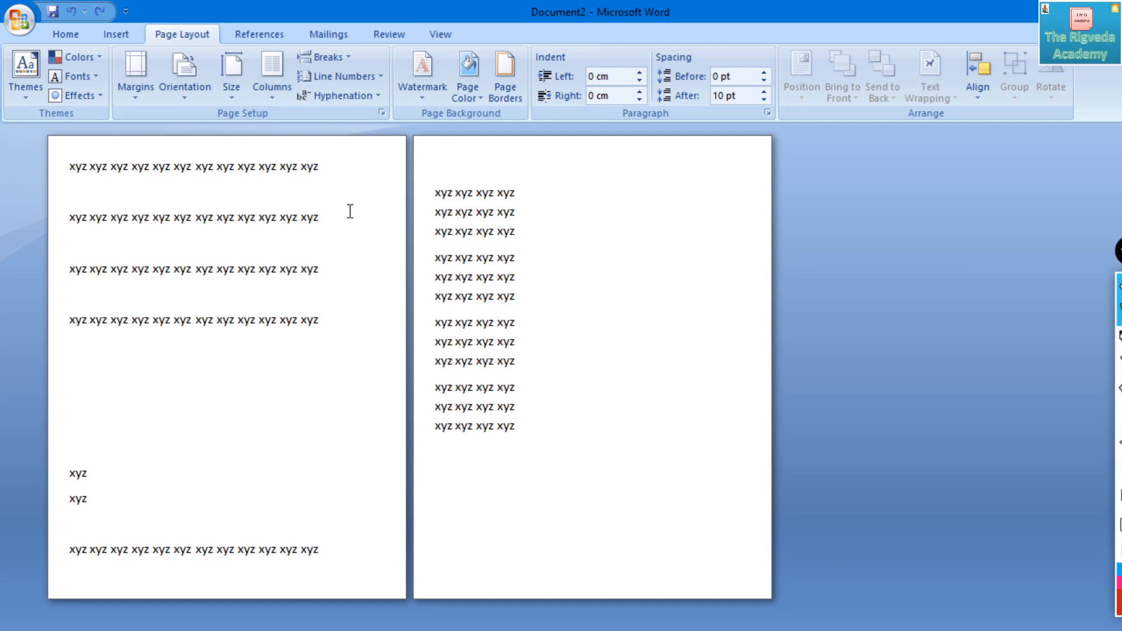
# - Insert an Even Page section break at the cursor after the second page's last line
pyautogui.click(337, 56)
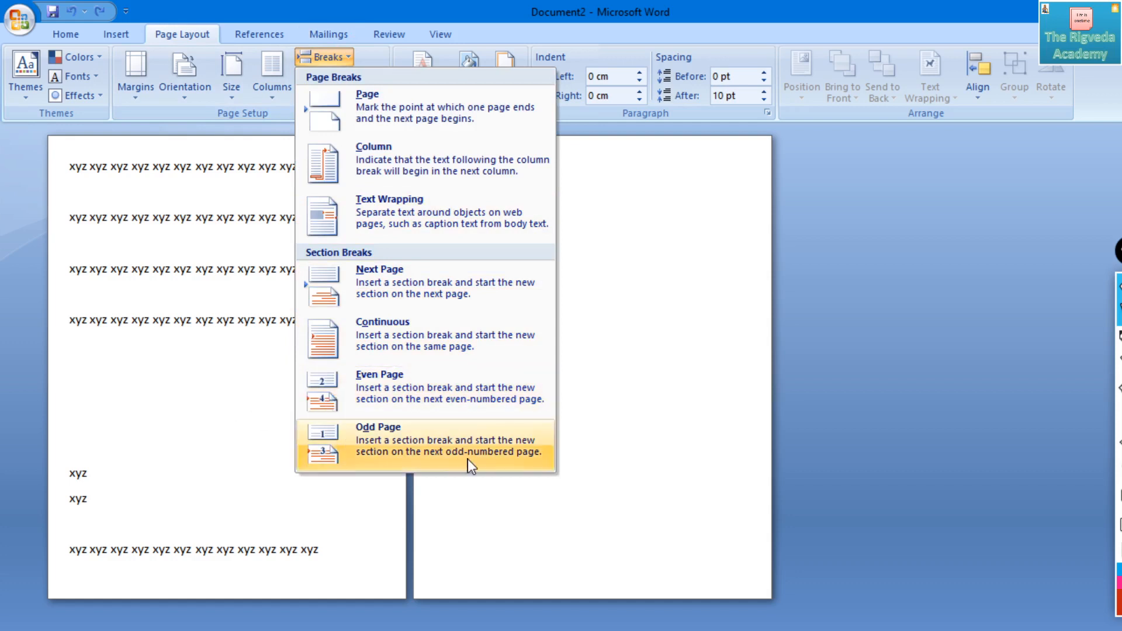
pyautogui.click(402, 384)
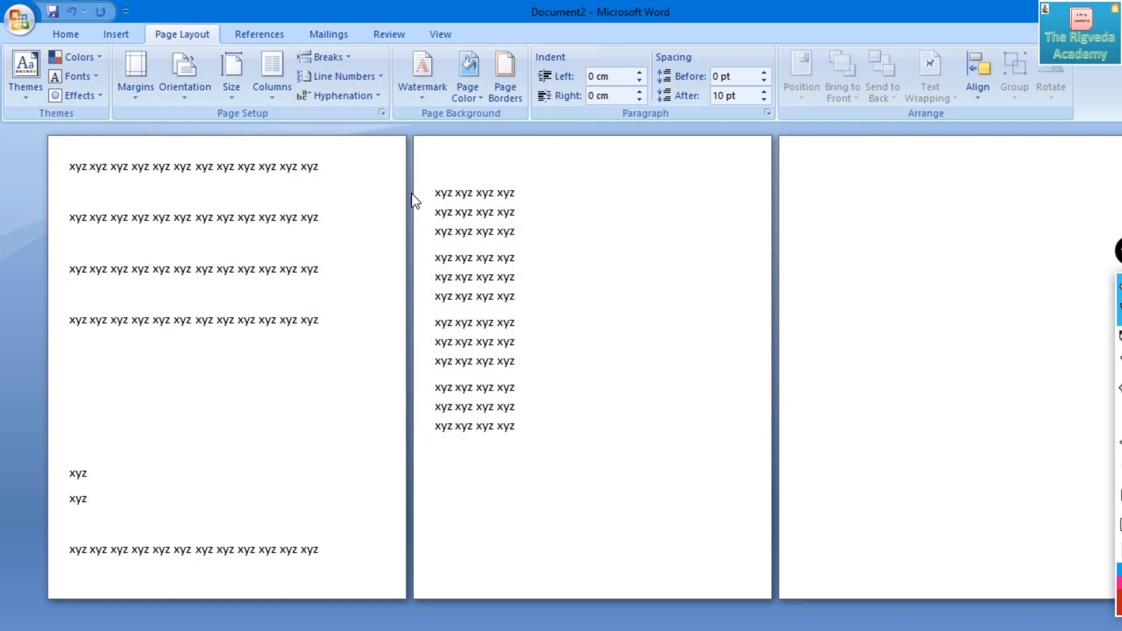
# - Insert an Odd Page section break at the cursor on the page after the second page's text
pyautogui.click(333, 53)
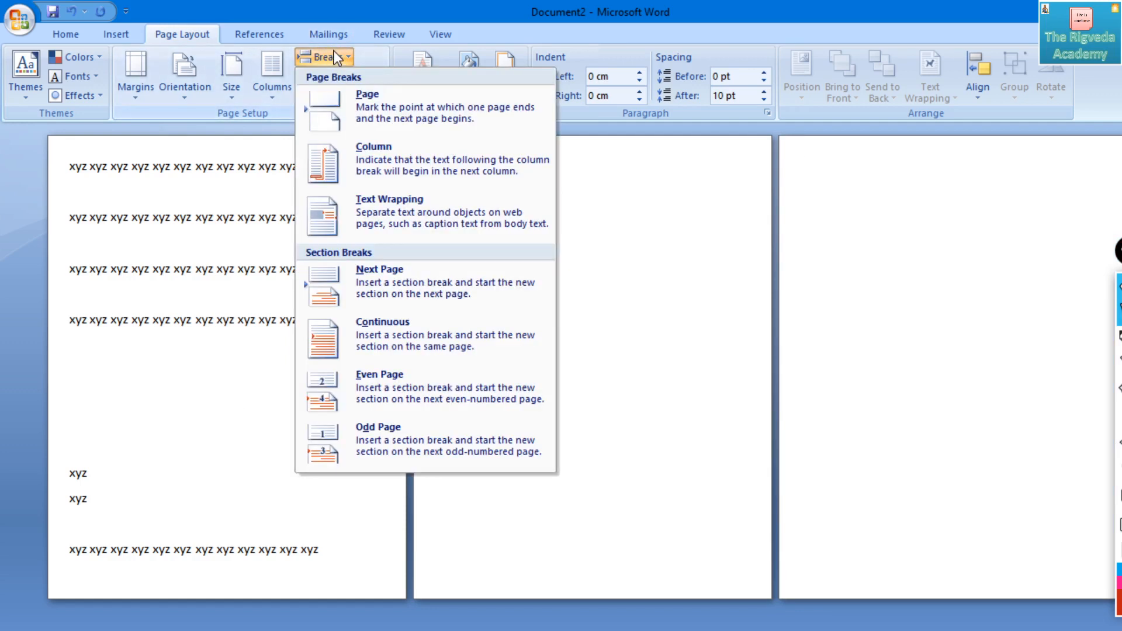
pyautogui.click(418, 448)
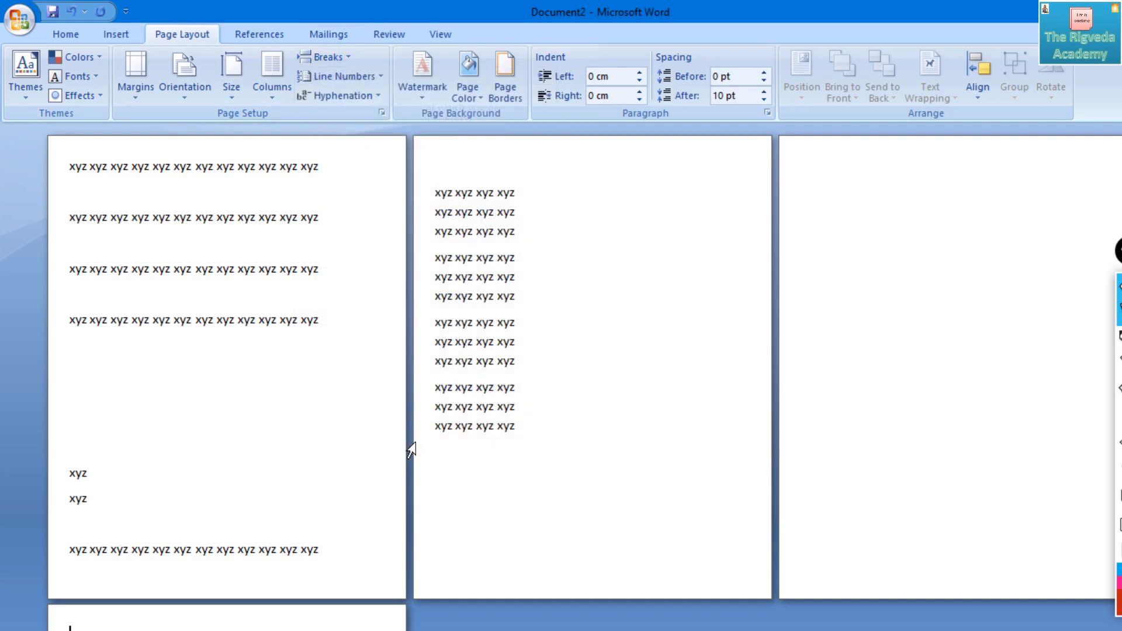
pyautogui.scroll(-1, 415, 448)
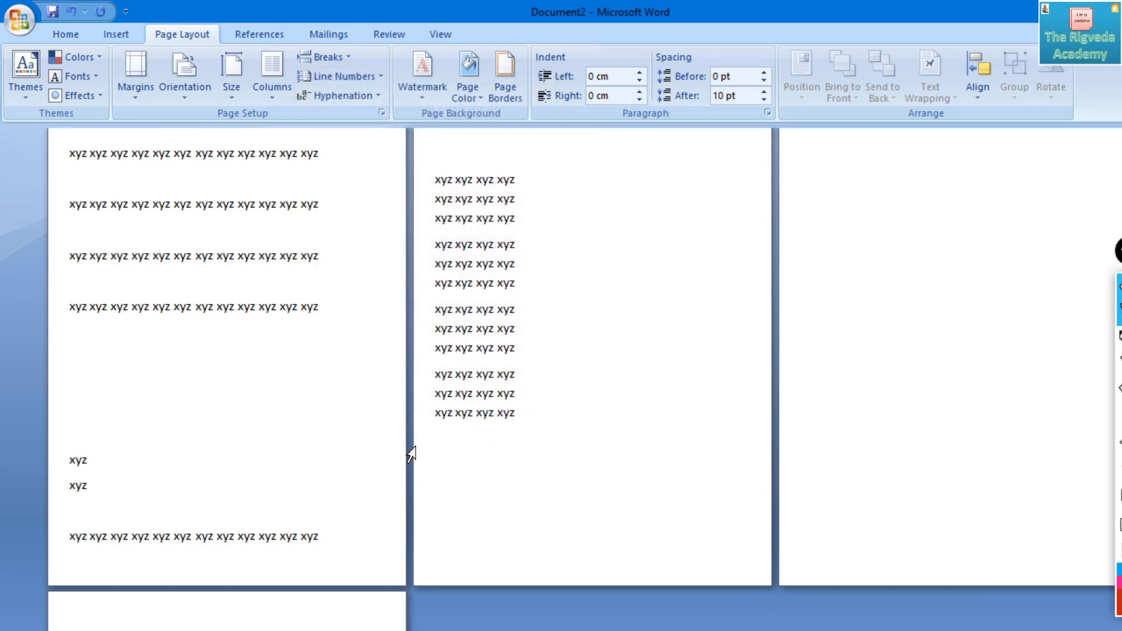
# - Move the cursor back and forth across the pages around the Odd Page section break and review the available break types
pyautogui.press('Up')
pyautogui.press('Up')
pyautogui.press('Down')
pyautogui.press('Down')
pyautogui.press('Up')
pyautogui.press('Up')
pyautogui.press('Down')
pyautogui.press('Up')
pyautogui.press('Down')
pyautogui.press('Right')
pyautogui.press('Right')
pyautogui.press('Right')
pyautogui.press('Right')
pyautogui.press('Right')
pyautogui.press('Right')
pyautogui.press('Right')
pyautogui.press('Right')
pyautogui.press('Right')
pyautogui.press('Right')
pyautogui.press('Right')
pyautogui.press('Right')
pyautogui.press('Right')
pyautogui.press('Right')
pyautogui.press('Right')
pyautogui.press('Right')
pyautogui.press('Right')
pyautogui.press('Right')
pyautogui.press('Right')
pyautogui.press('Right')
pyautogui.press('Right')
pyautogui.press('Right')
pyautogui.press('Right')
pyautogui.press('Right')
pyautogui.press('Right')
pyautogui.press('Right')
pyautogui.press('Right')
pyautogui.press('Right')
pyautogui.press('Right')
pyautogui.press('Right')
pyautogui.press('Down')
pyautogui.press('Down')
pyautogui.press('Down')
pyautogui.press('Down')
pyautogui.press('Down')
pyautogui.press('Down')
pyautogui.press('Down')
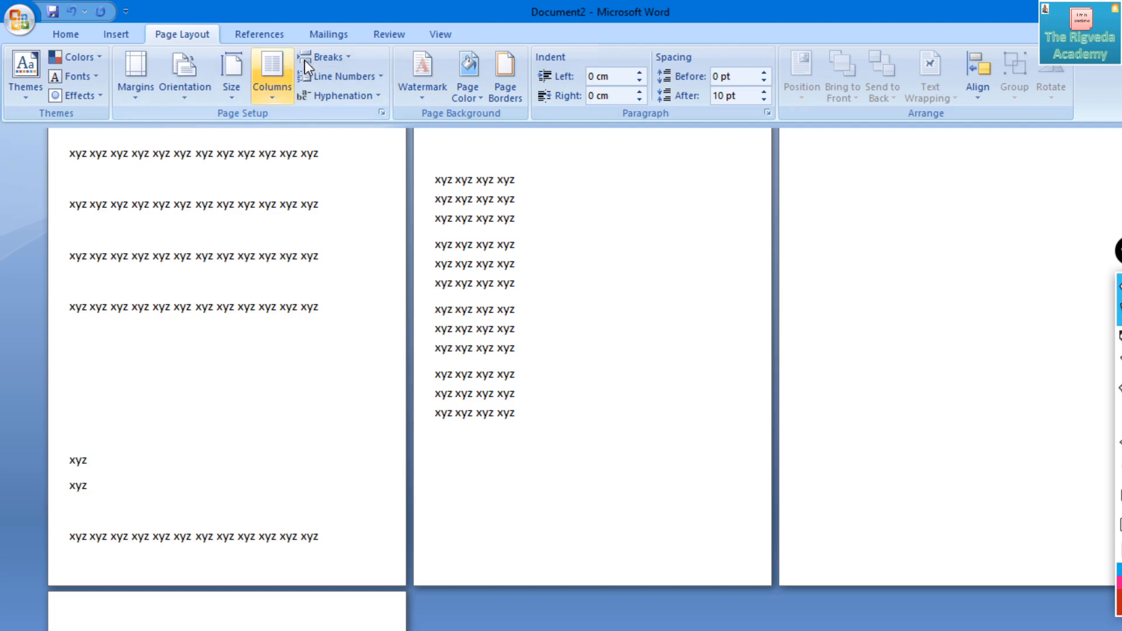
pyautogui.click(322, 56)
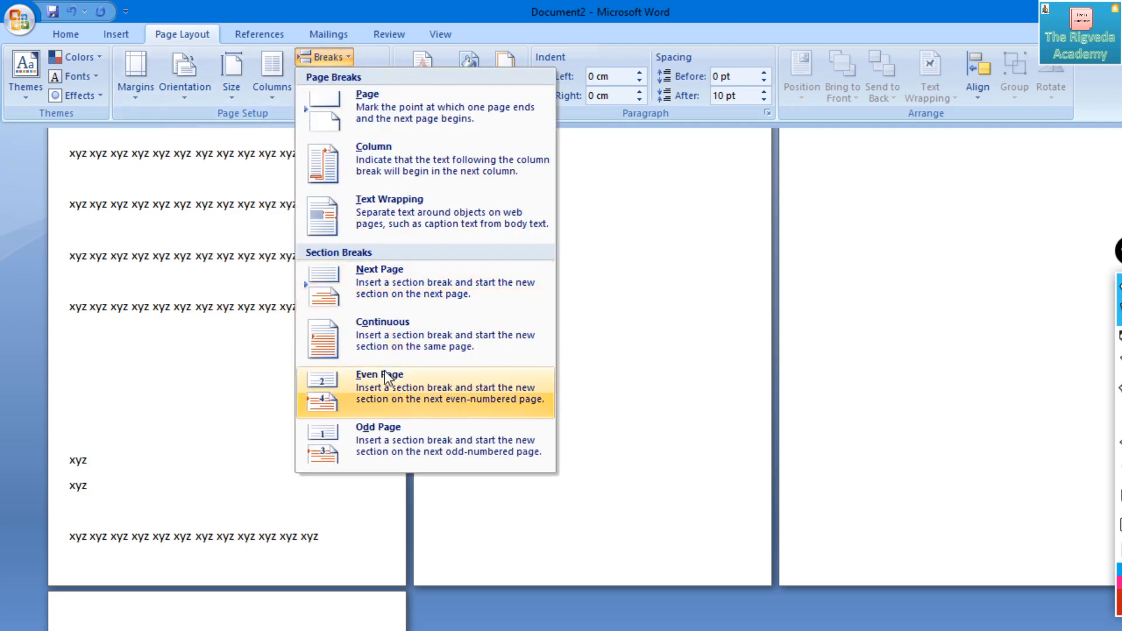
pyautogui.click(611, 175)
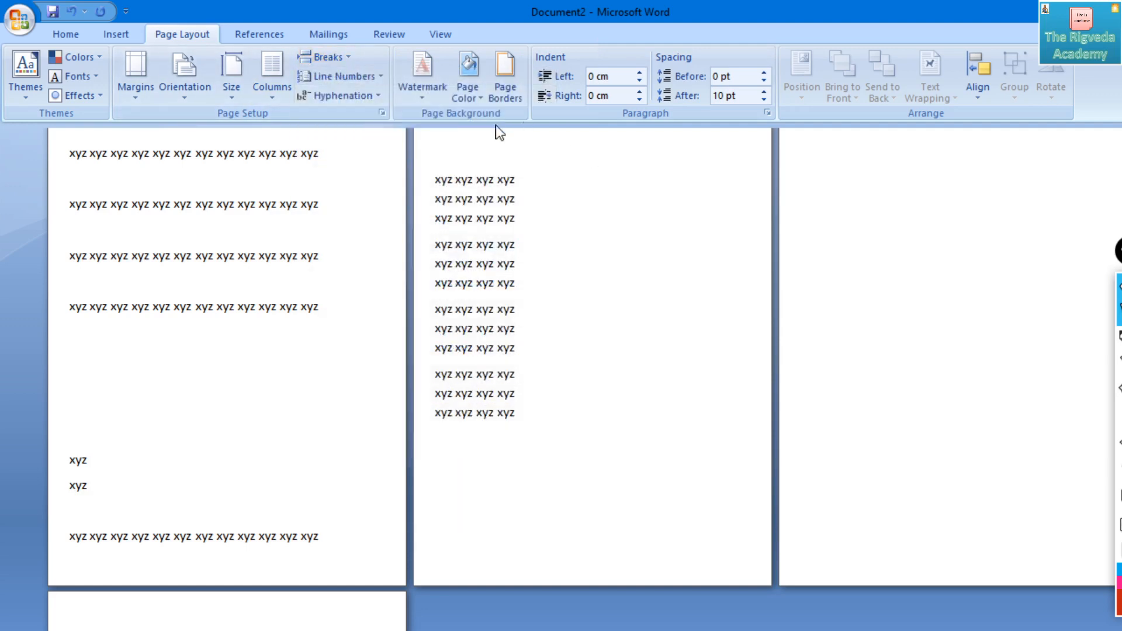
# - Undo the recent section breaks and layout changes, and set the first section to a single column
pyautogui.hotkey('ctrl', 'z')
pyautogui.hotkey('ctrl', 'z')
pyautogui.hotkey('ctrl', 'z')
pyautogui.hotkey('ctrl', 'z')
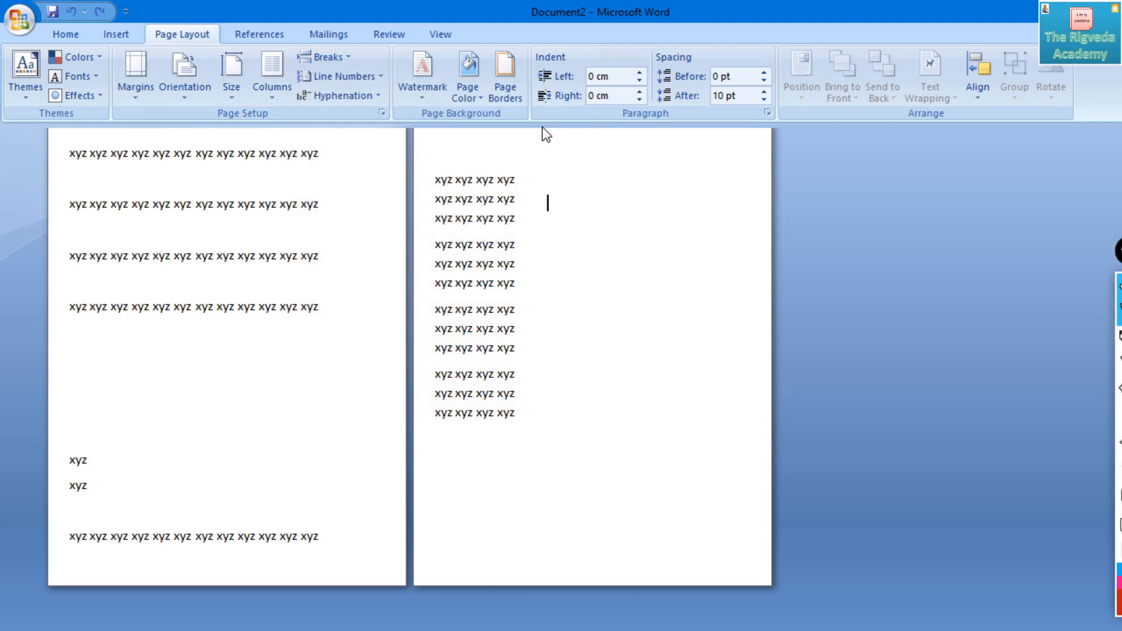
pyautogui.hotkey('ctrl', 'z')
pyautogui.hotkey('ctrl', 'z')
pyautogui.hotkey('ctrl', 'z')
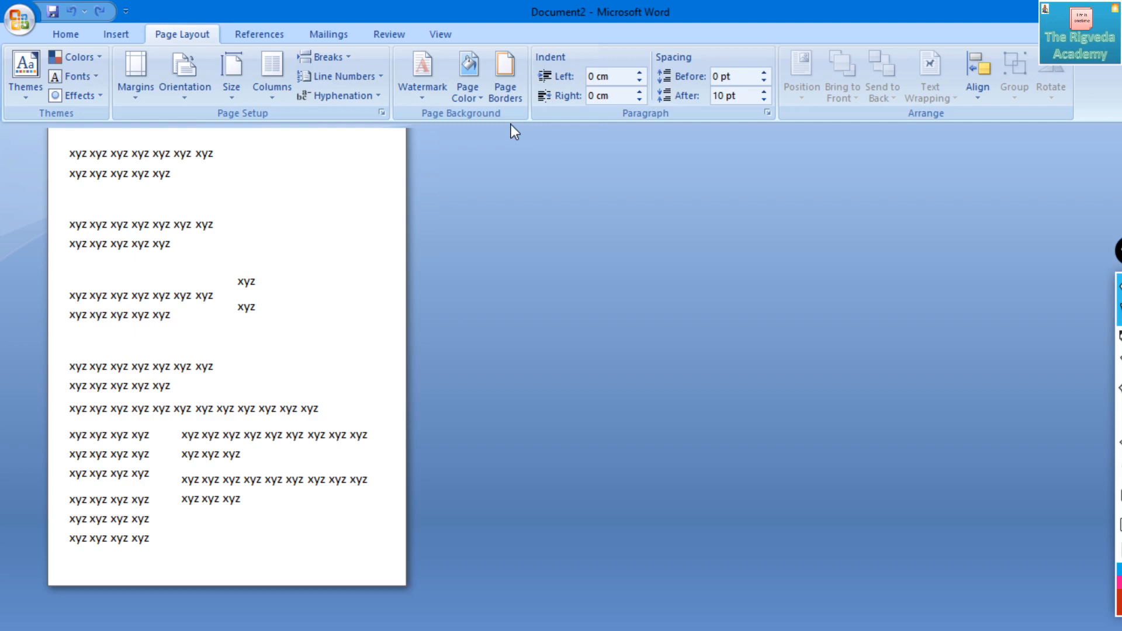
pyautogui.click(272, 73)
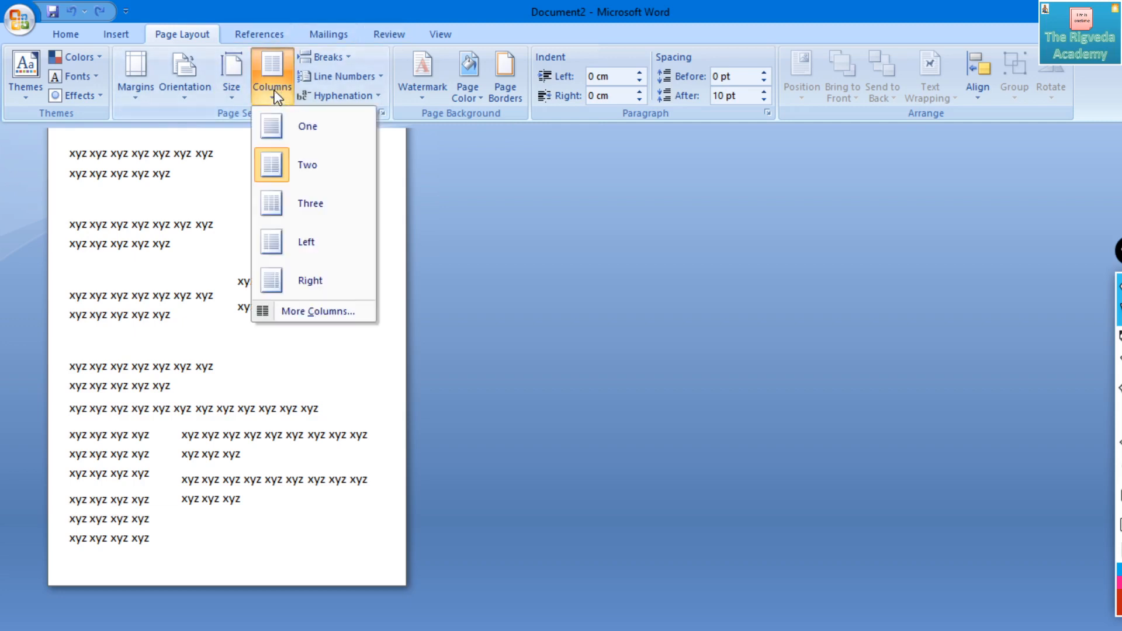
pyautogui.click(283, 140)
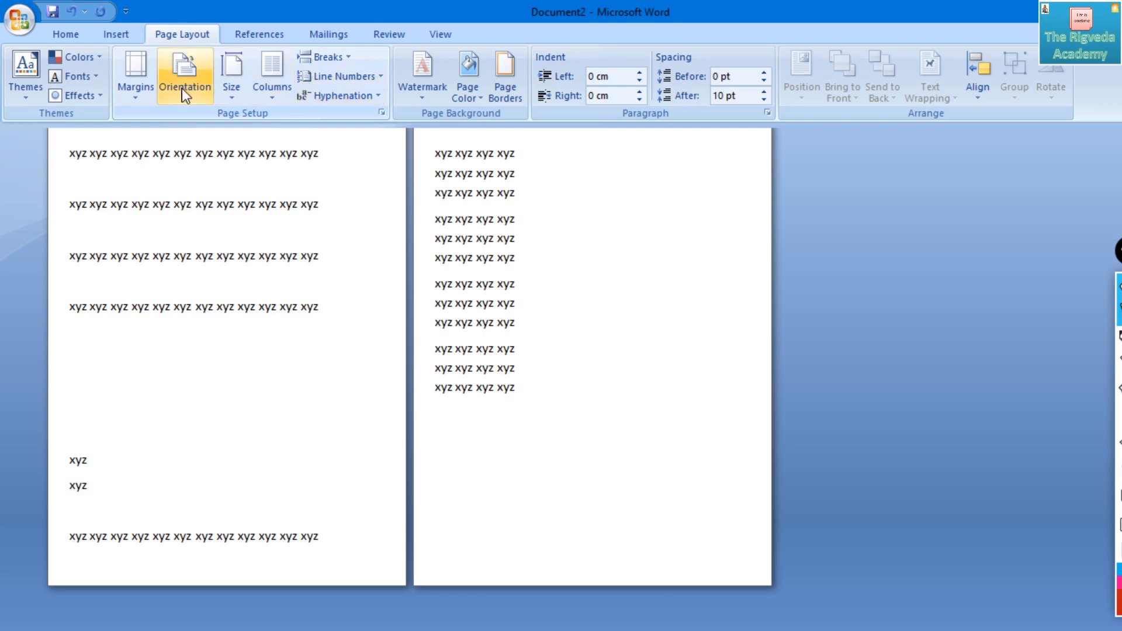
# - Try Landscape orientation on the first section twice, returning it to Portrait each time
pyautogui.click(141, 91)
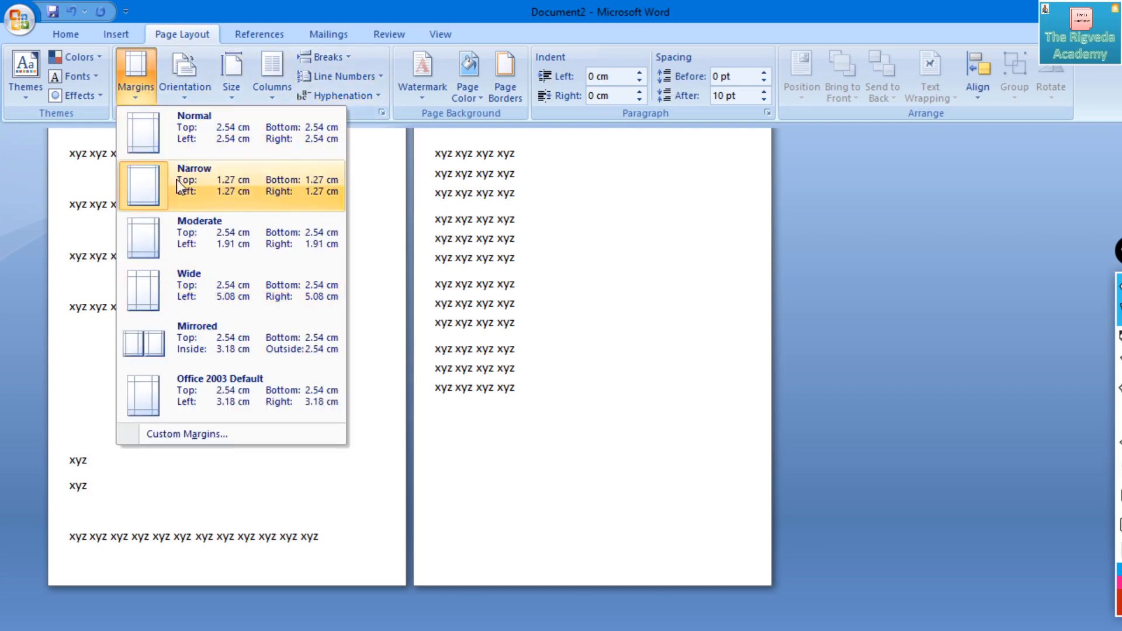
pyautogui.click(184, 73)
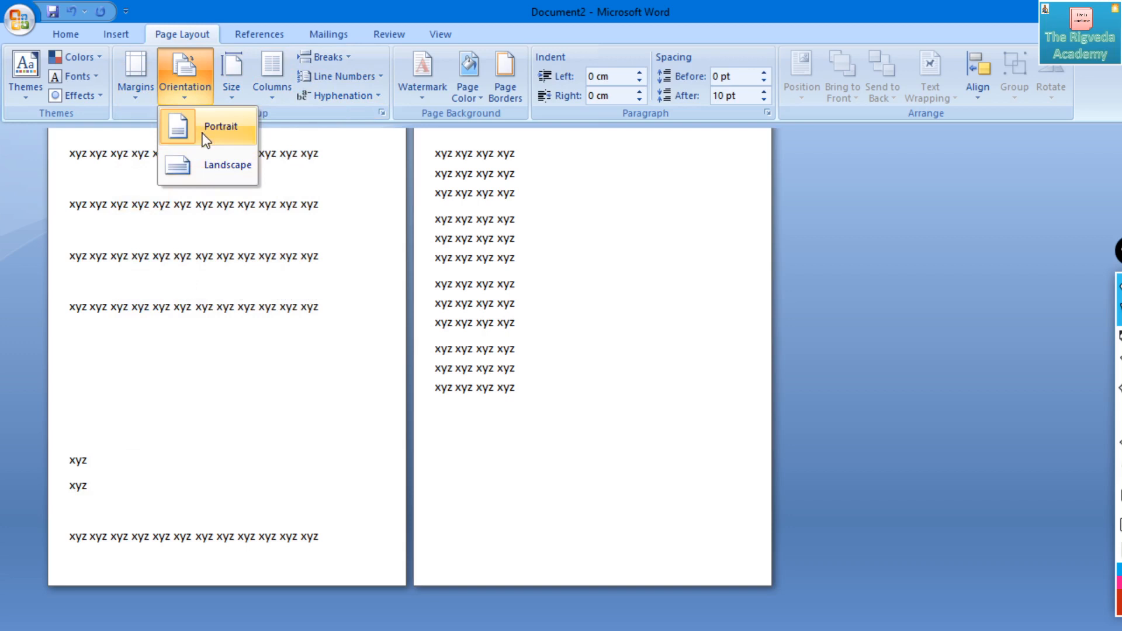
pyautogui.click(201, 157)
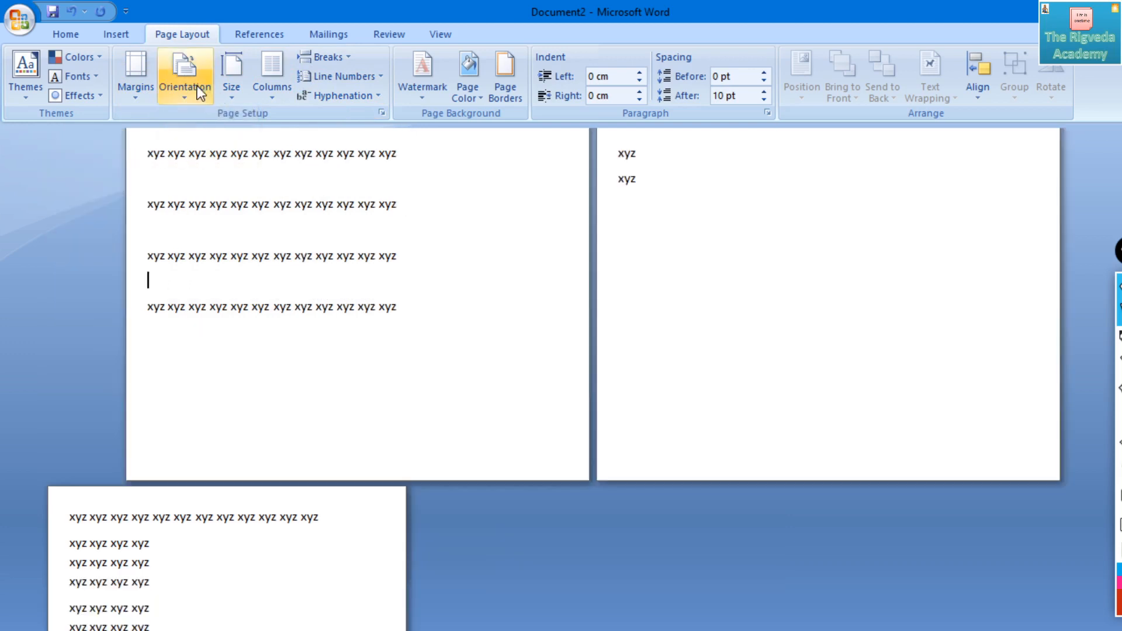
pyautogui.click(200, 92)
pyautogui.click(208, 134)
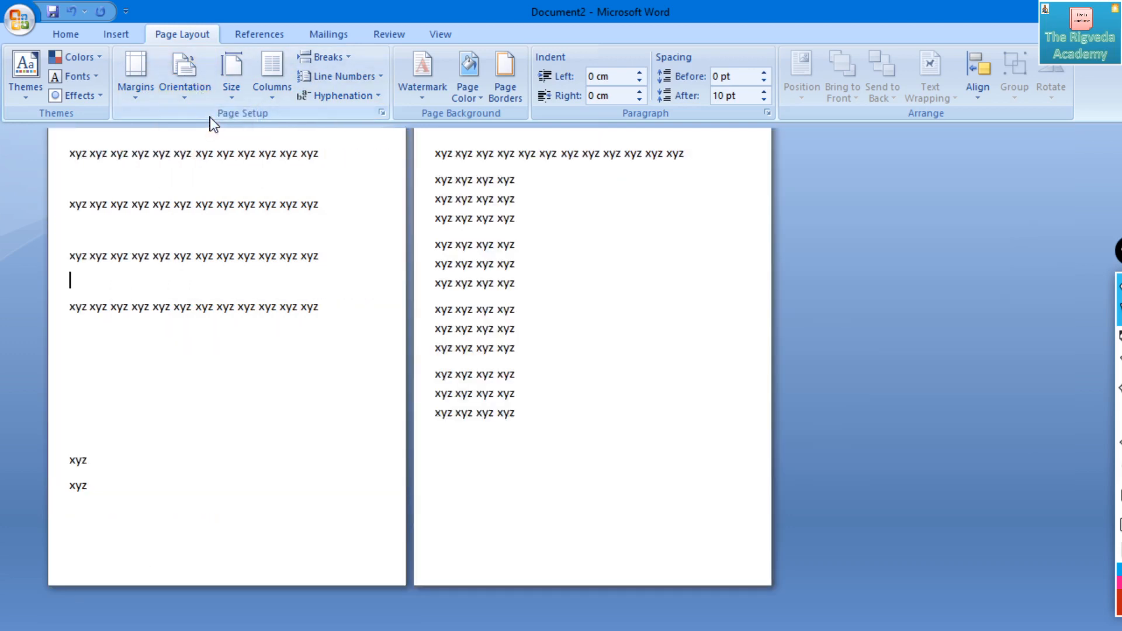
pyautogui.click(194, 89)
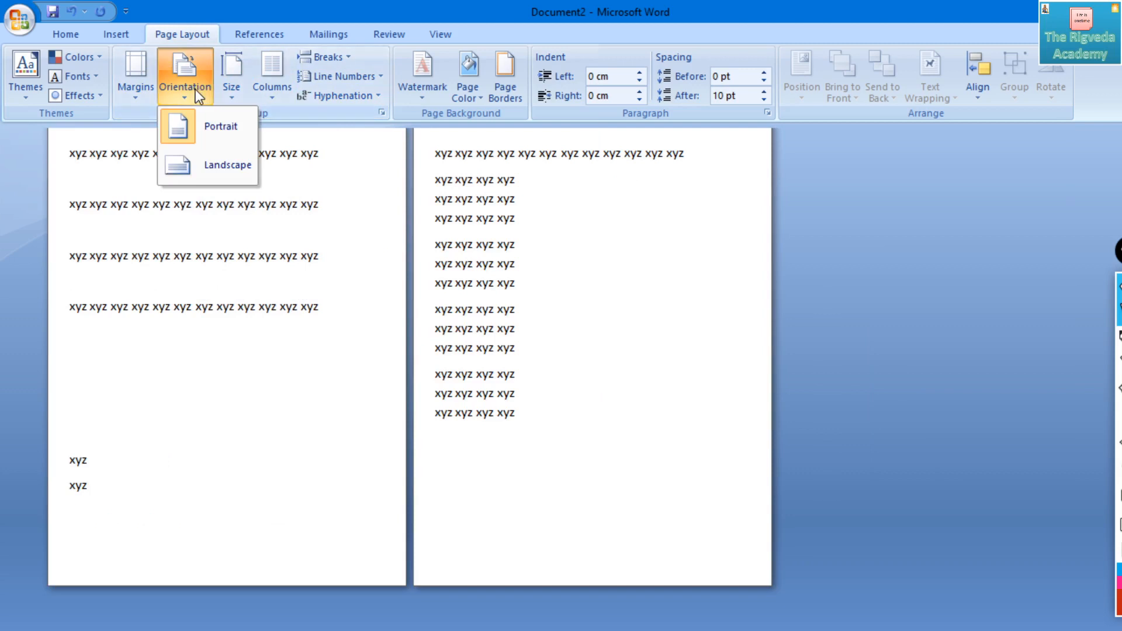
pyautogui.click(199, 154)
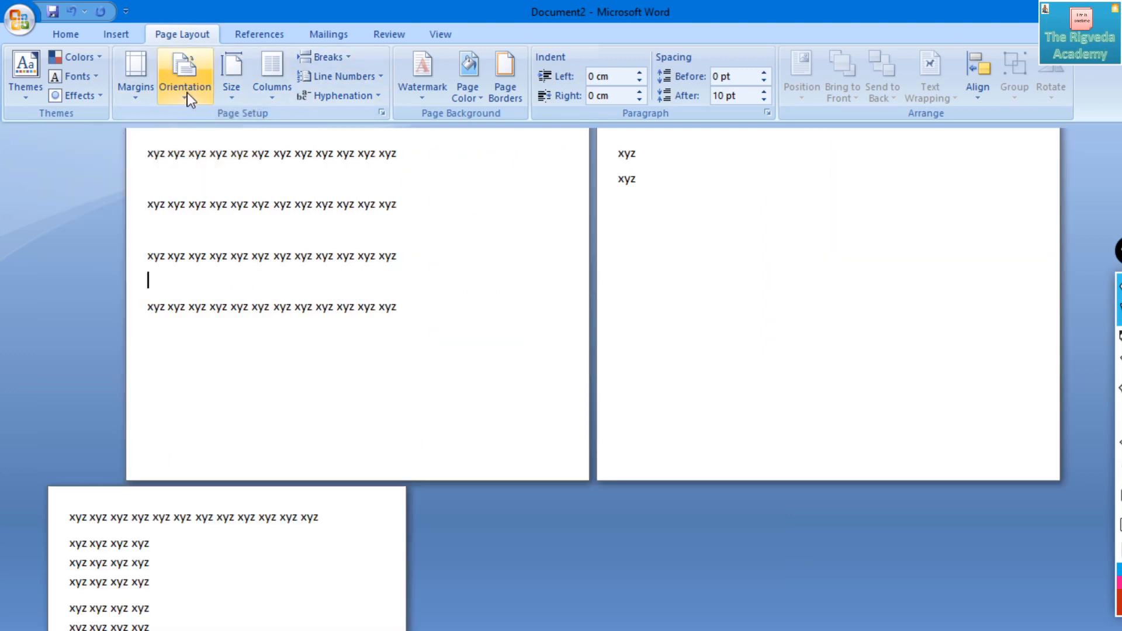
pyautogui.click(194, 92)
pyautogui.click(206, 128)
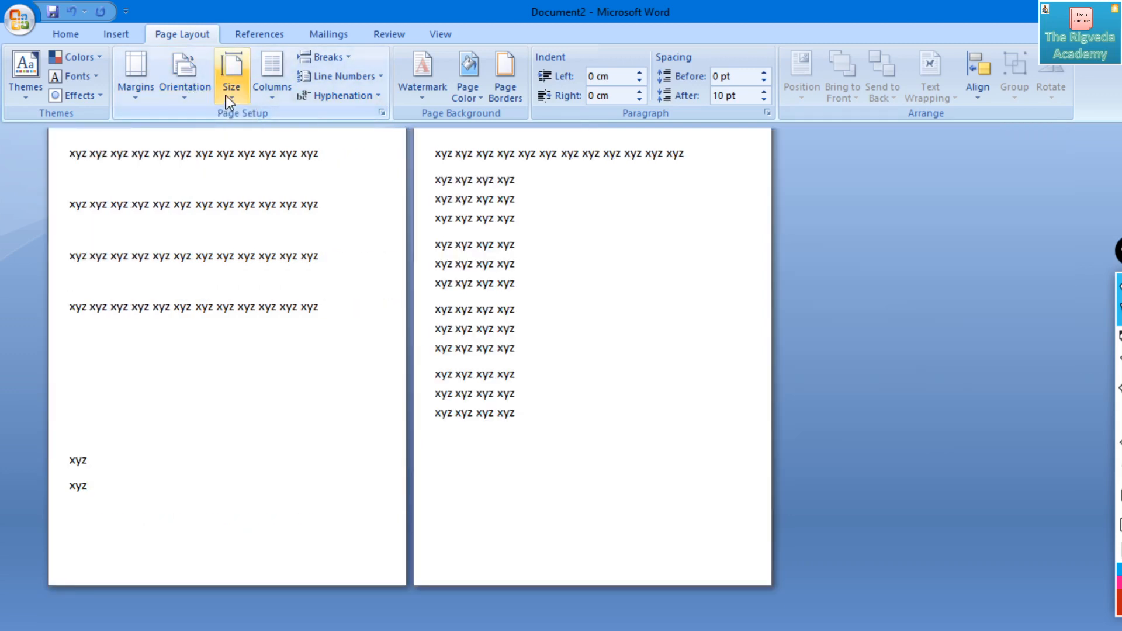
pyautogui.click(270, 88)
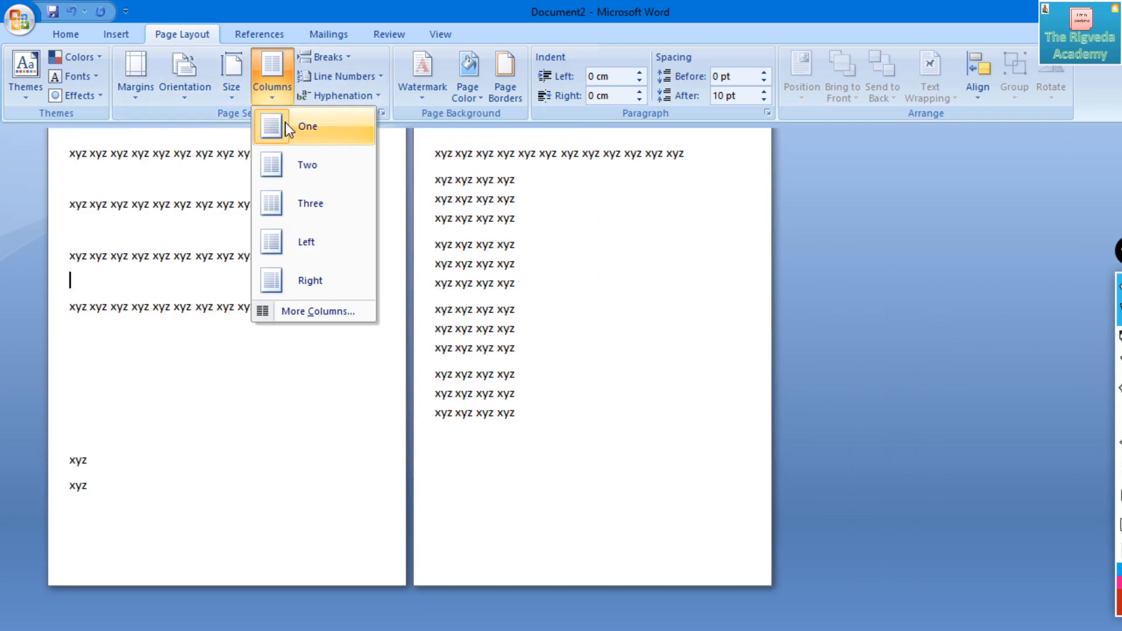
pyautogui.click(285, 122)
pyautogui.click(280, 80)
pyautogui.click(181, 206)
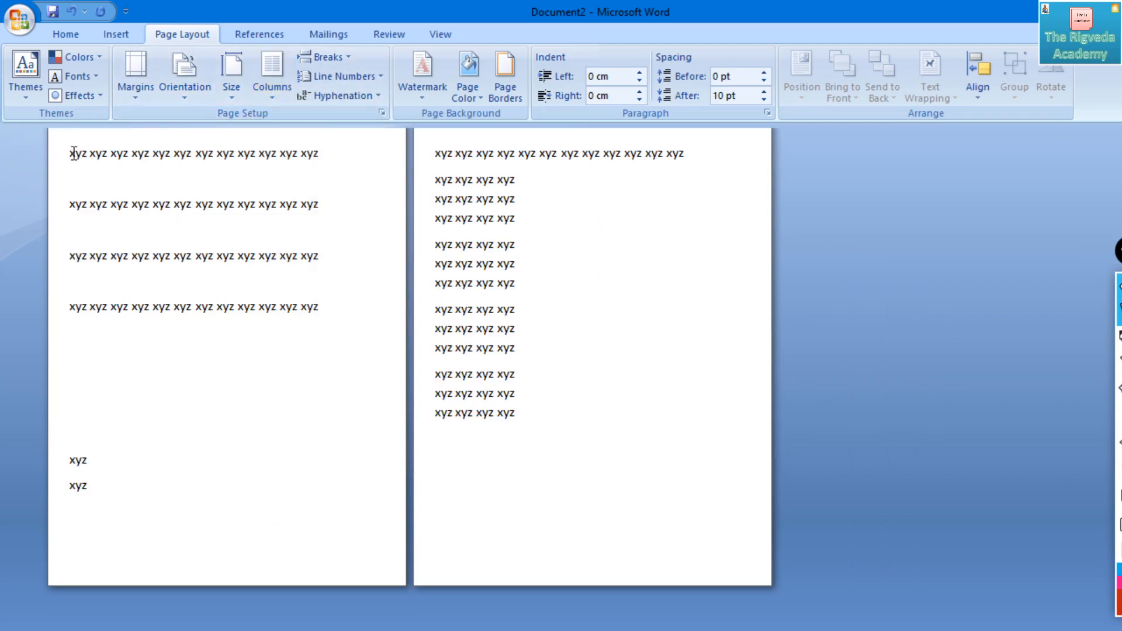
# - Format the second page's text, except the last three lines, in two columns
pyautogui.moveTo(70, 154); pyautogui.dragTo(300, 308)
pyautogui.moveTo(450, 155); pyautogui.dragTo(519, 349)
pyautogui.click(267, 66)
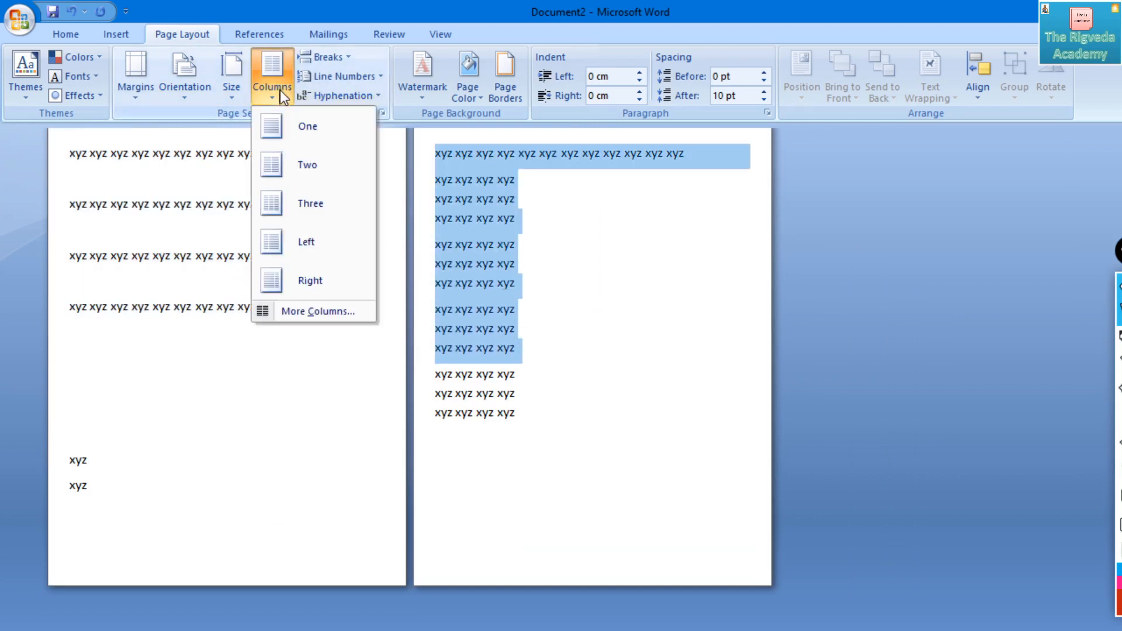
pyautogui.click(305, 171)
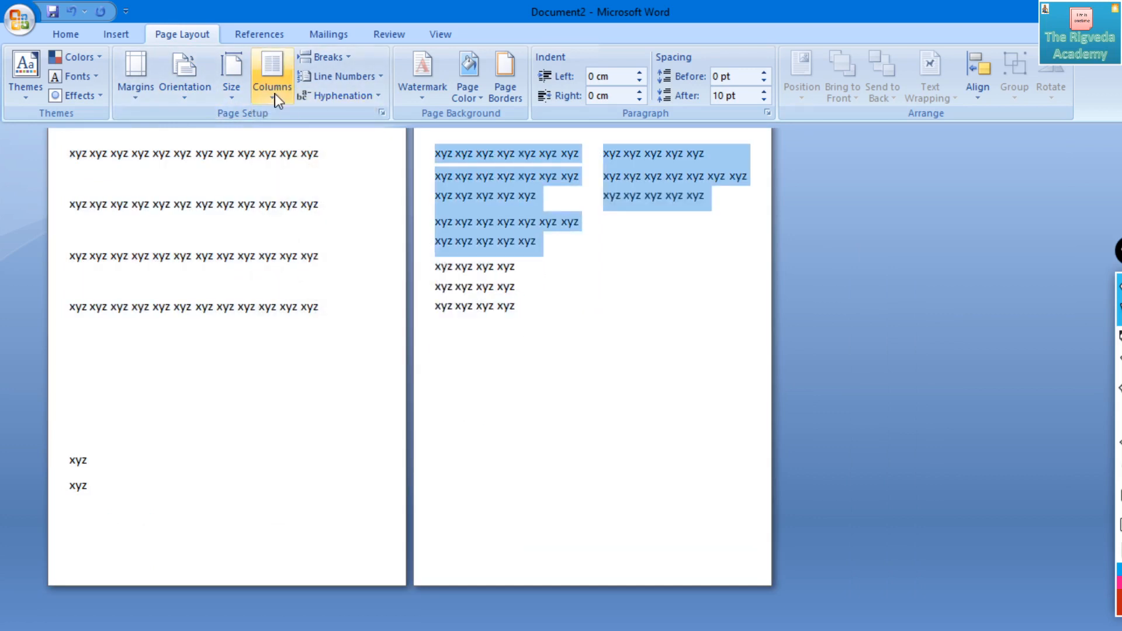
# - Try a page break after the first line on the first page and undo it
pyautogui.click(319, 152)
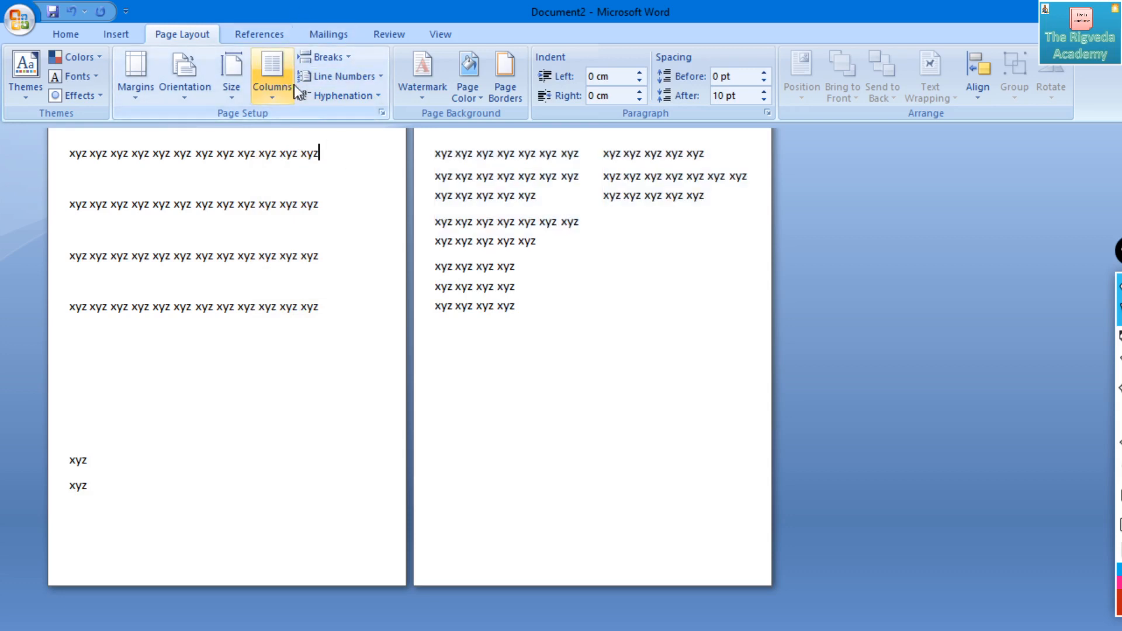
pyautogui.click(336, 57)
pyautogui.click(349, 99)
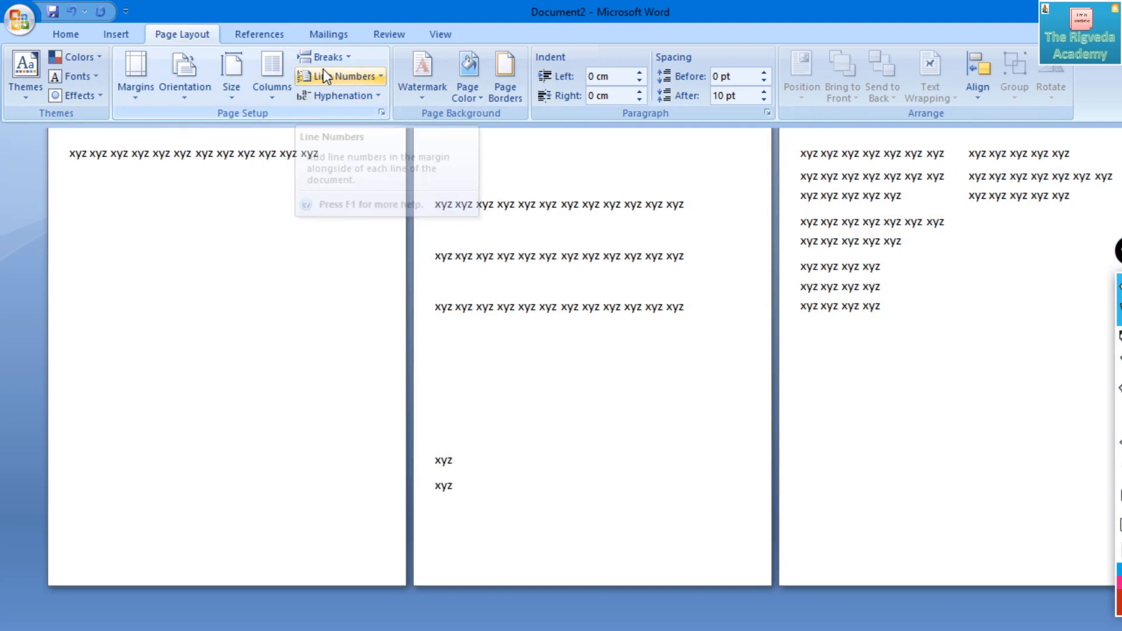
pyautogui.hotkey('ctrl', 'z')
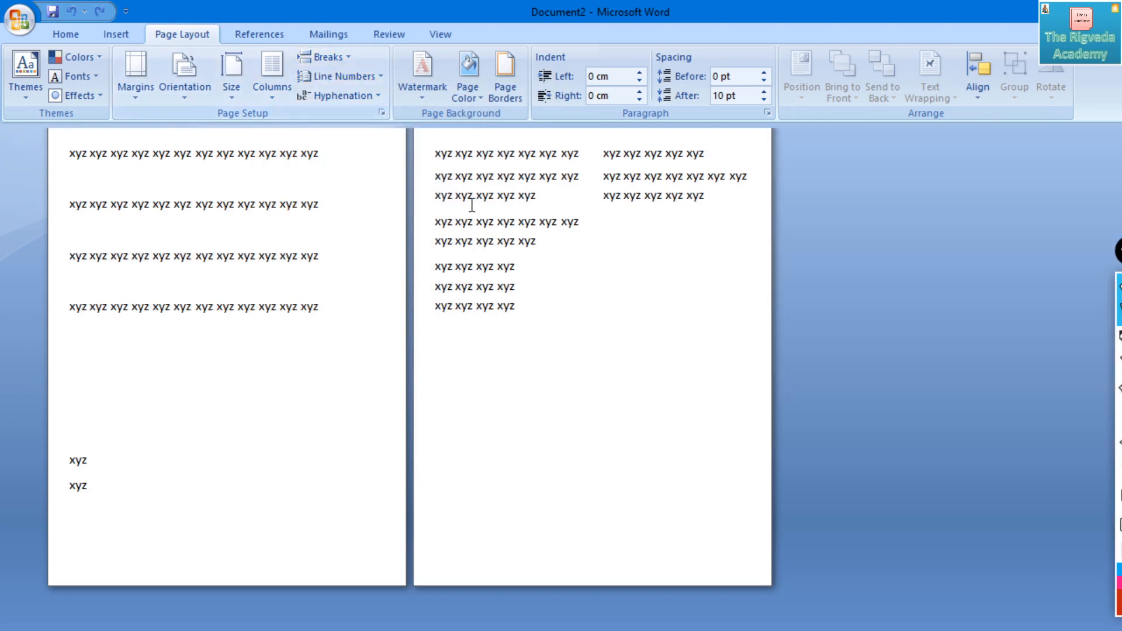
# - Insert a page break before the fourth line of the left column on the second page
pyautogui.click(437, 223)
pyautogui.click(325, 57)
pyautogui.click(341, 97)
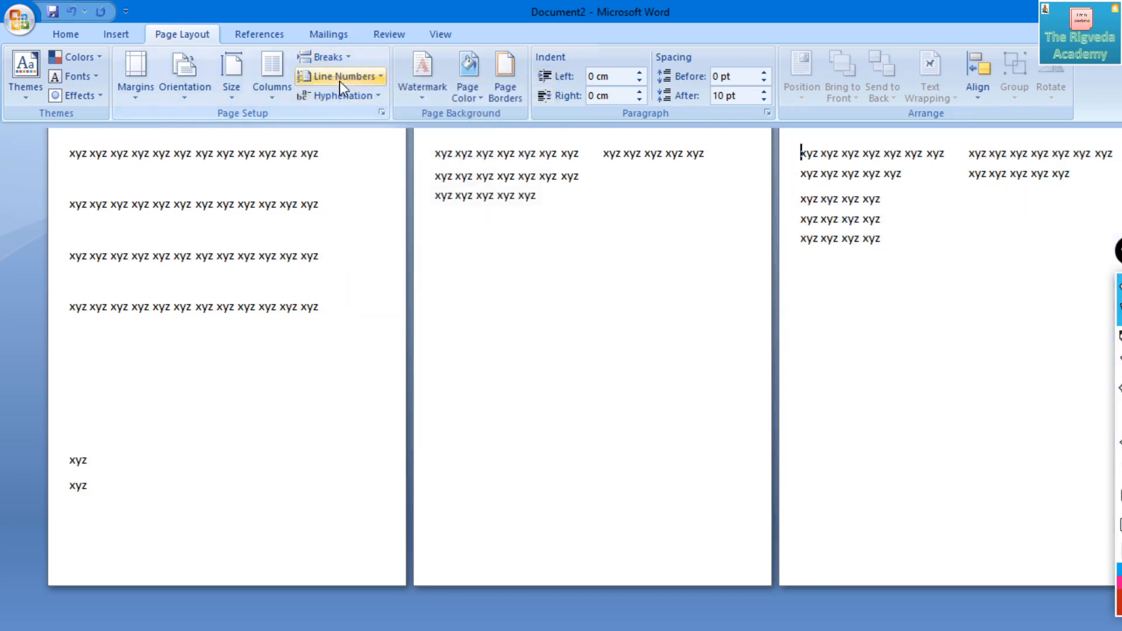
# - Try a Column break before the first word on the third page and undo it
pyautogui.click(333, 56)
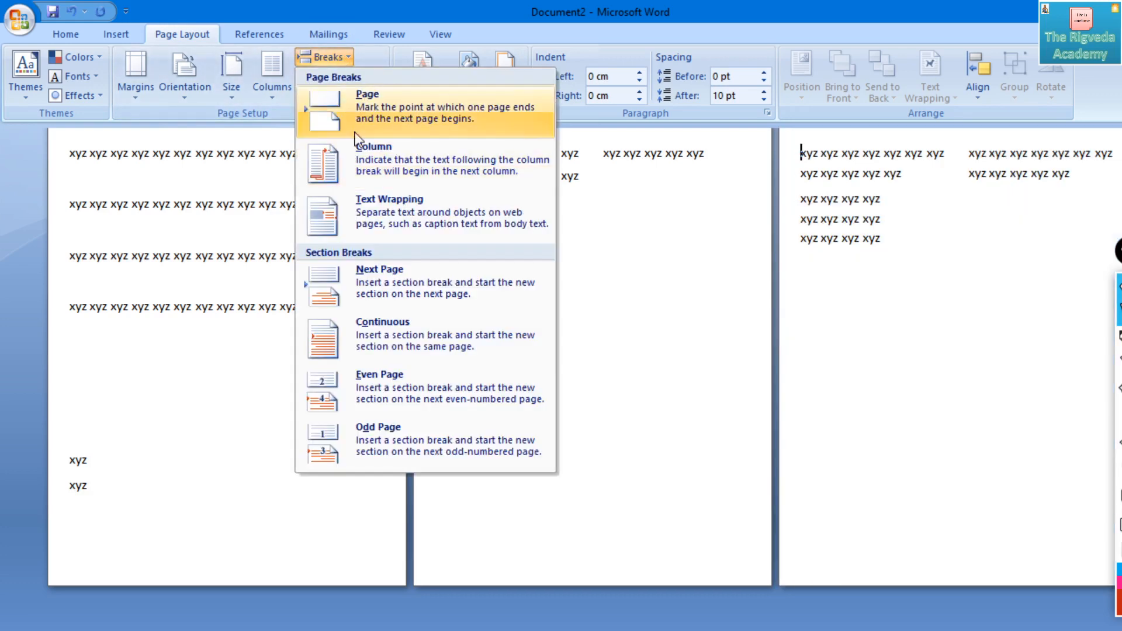
pyautogui.click(359, 155)
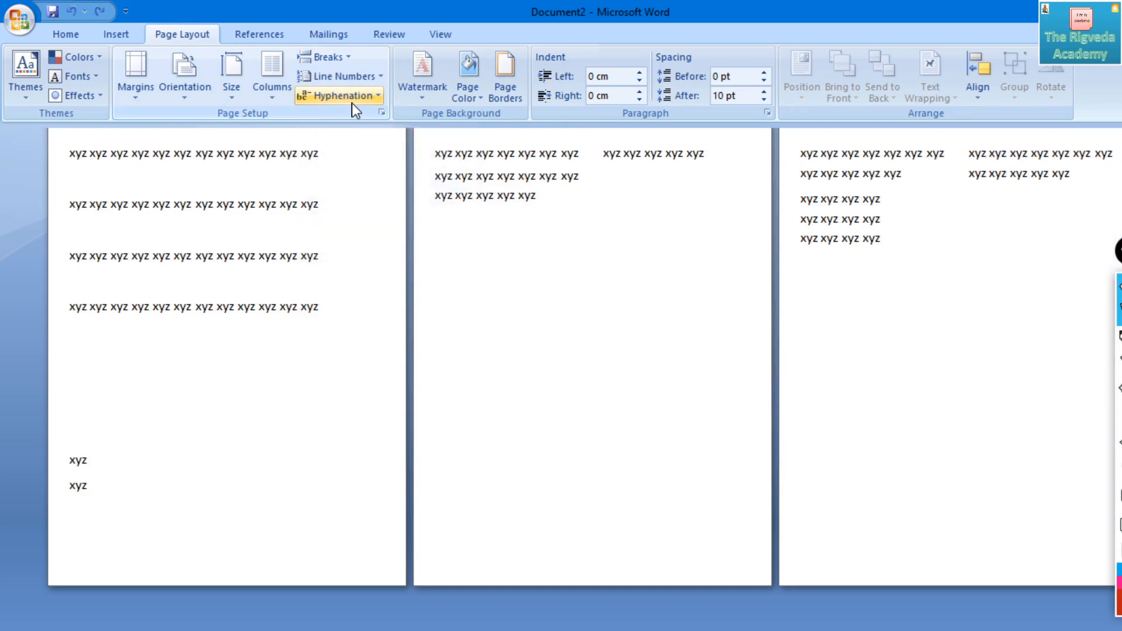
pyautogui.click(348, 74)
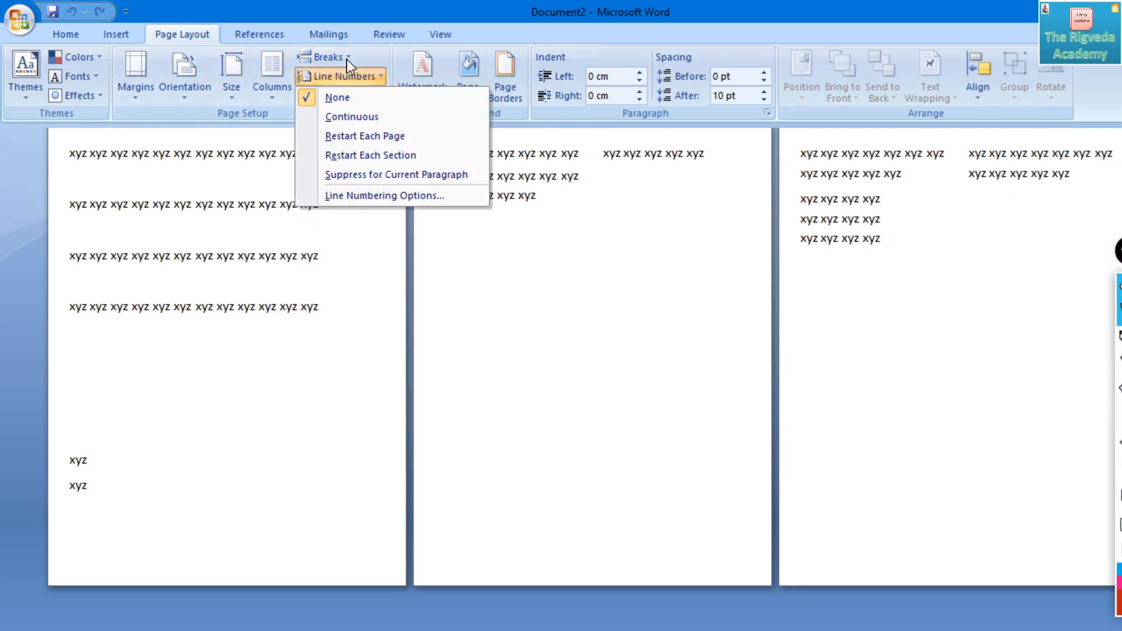
pyautogui.click(346, 59)
pyautogui.click(356, 166)
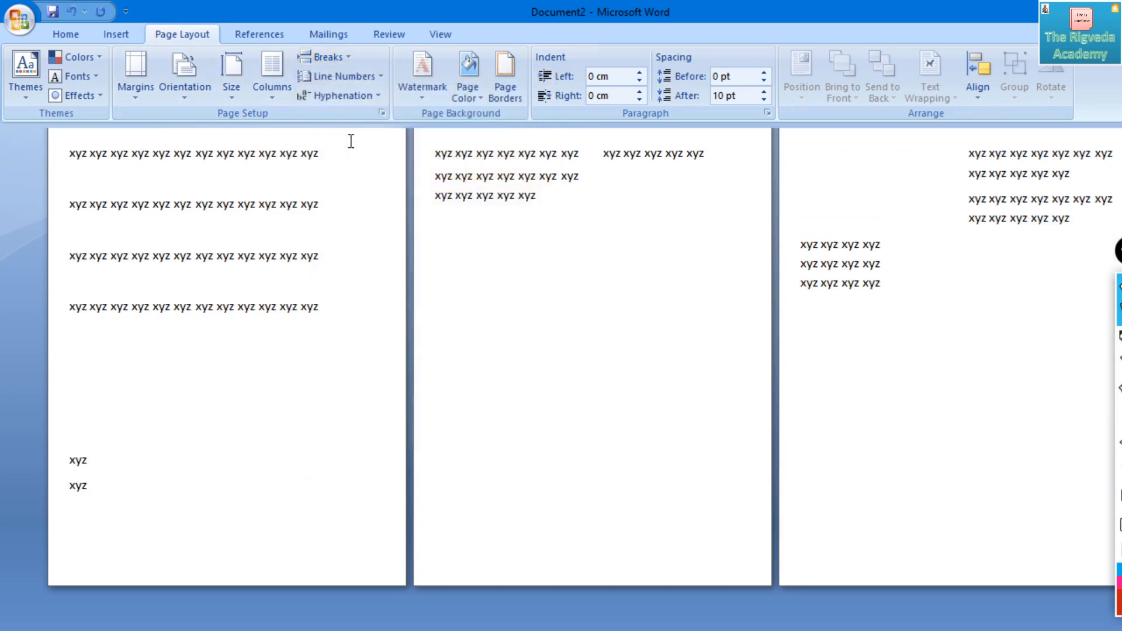
pyautogui.hotkey('ctrl', 'z')
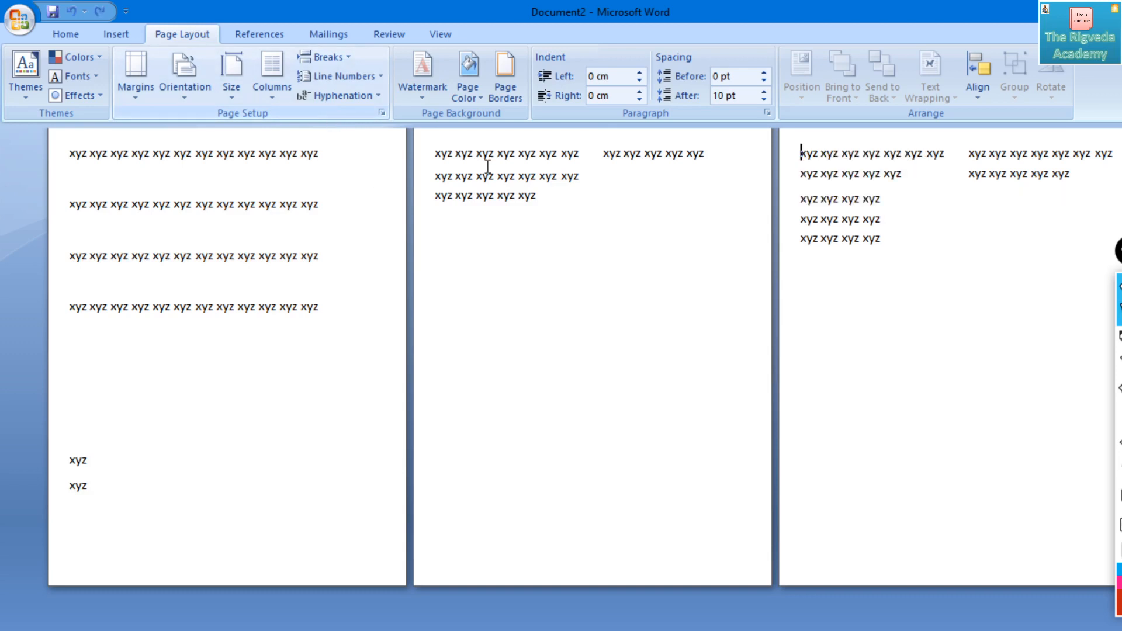
# - Try a 1.27 cm left indent on the third page's text, and undo it along with the preceding page break
pyautogui.moveTo(849, 153); pyautogui.dragTo(863, 240)
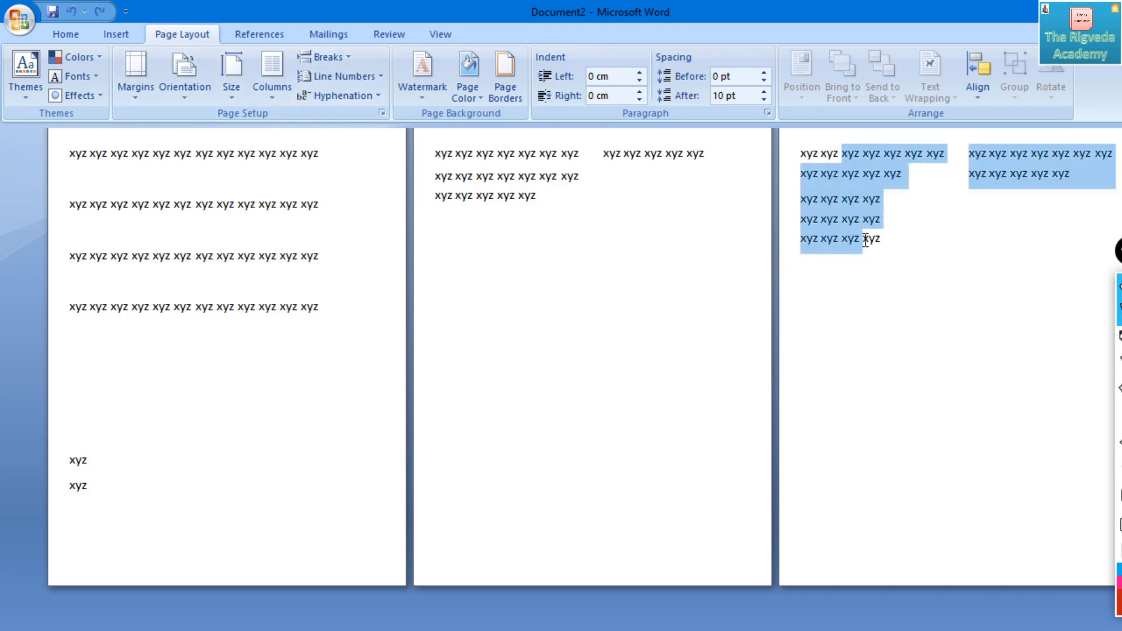
pyautogui.hotkey('ctrl', 'm')
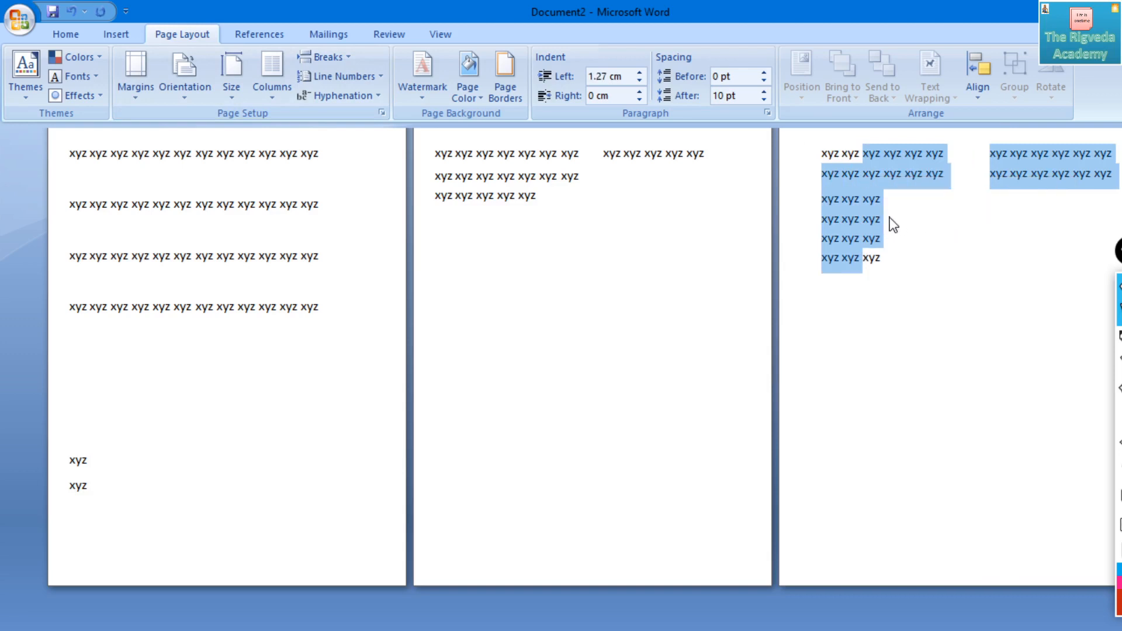
pyautogui.hotkey('ctrl', 'z')
pyautogui.hotkey('ctrl', 'z')
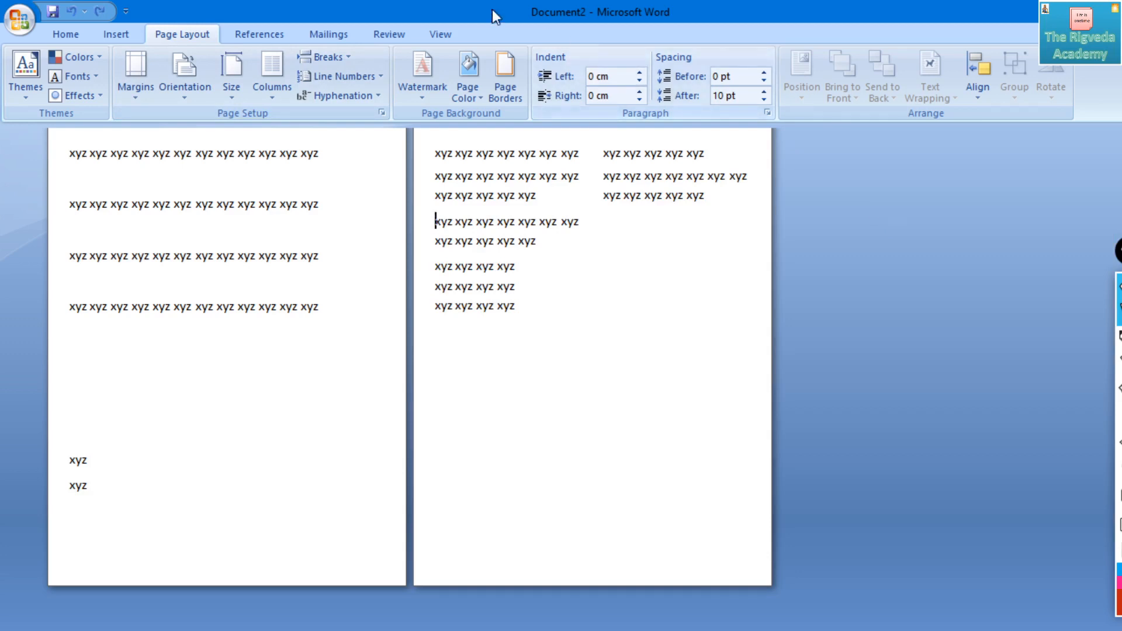
pyautogui.click(325, 57)
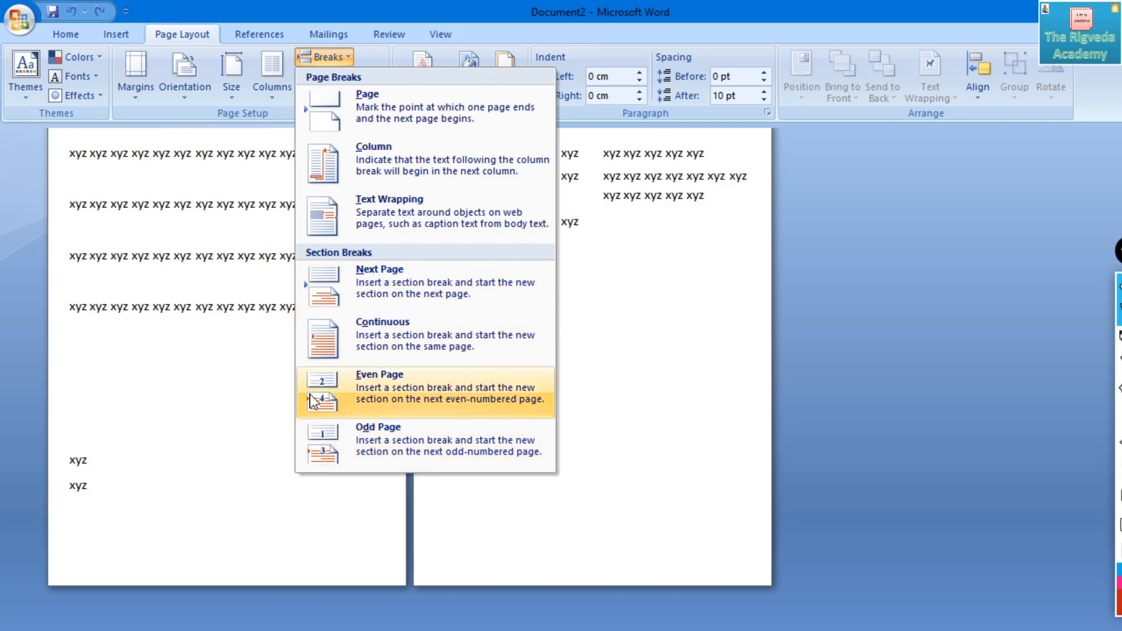
pyautogui.click(289, 357)
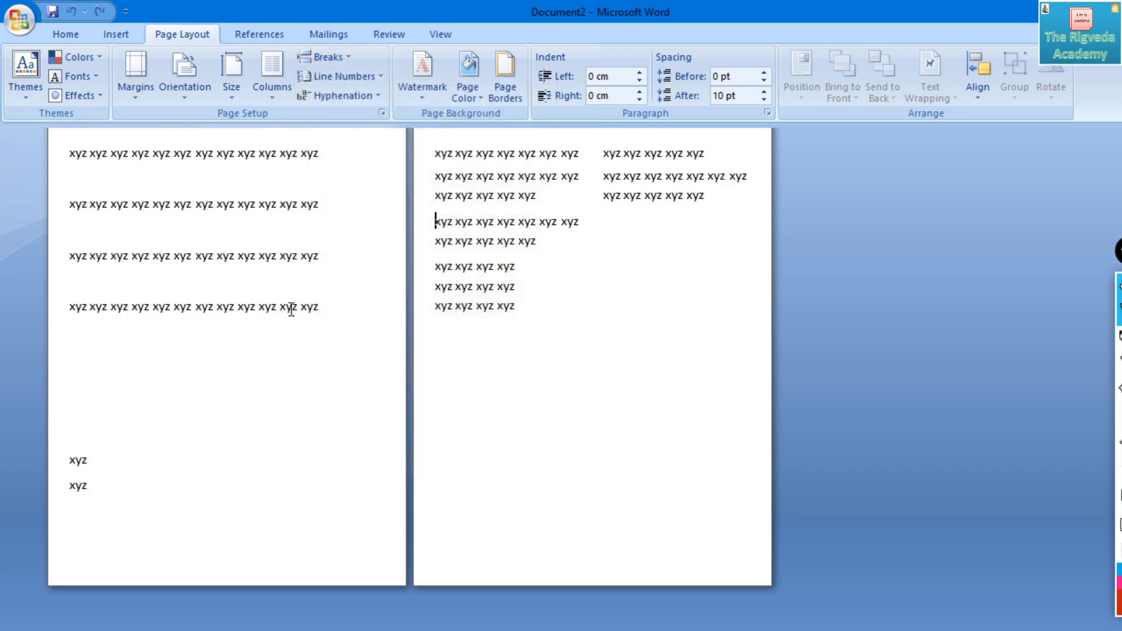